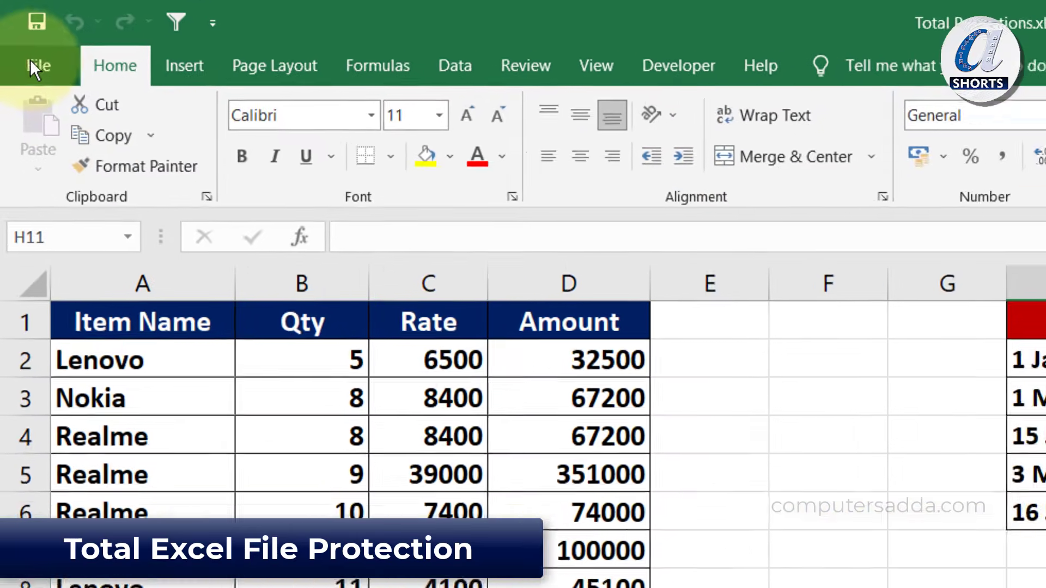
Encrypt the workbook with an opening password, entering and confirming it
{"action": "left_click", "coordinate": [18, 34]}
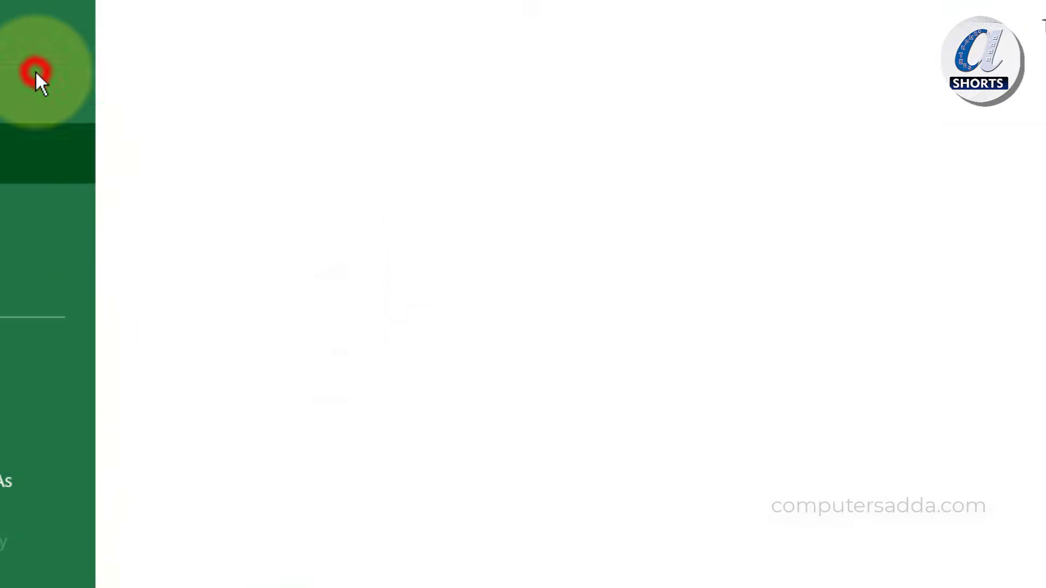
{"action": "left_click", "coordinate": [77, 357]}
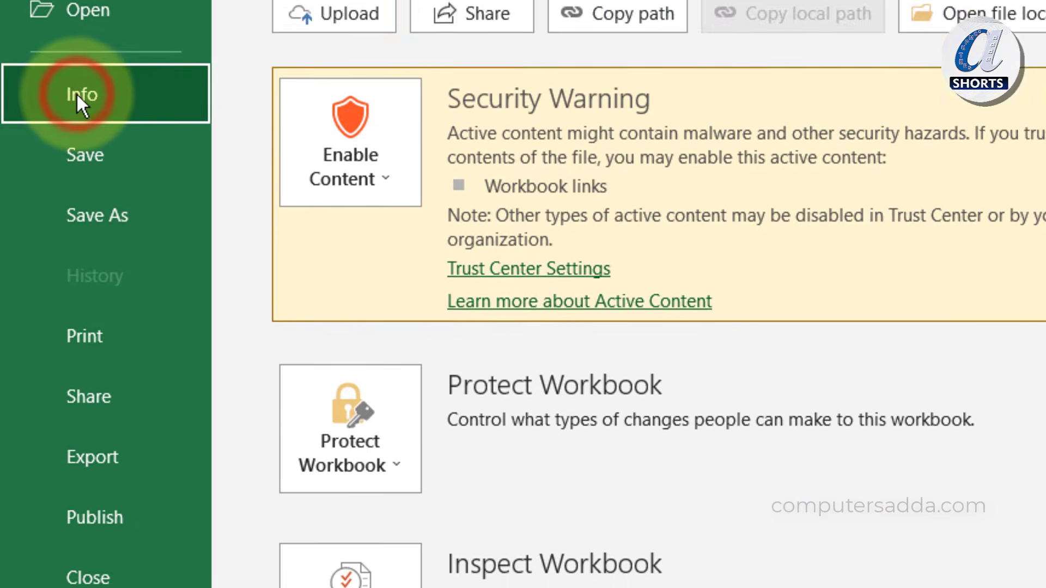
{"action": "left_click", "coordinate": [341, 421]}
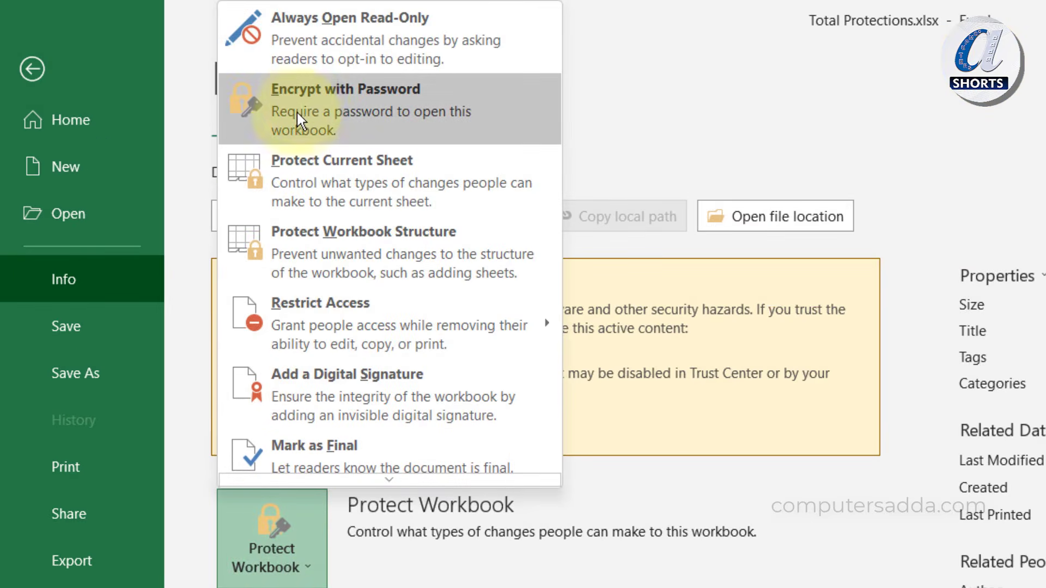
{"action": "left_click", "coordinate": [403, 99]}
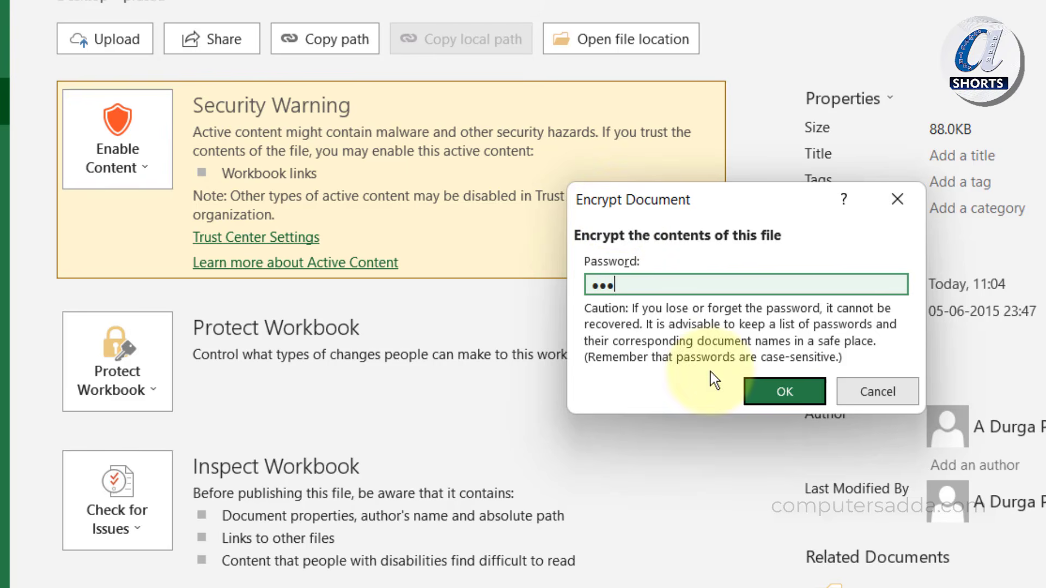
{"action": "left_click", "coordinate": [774, 391]}
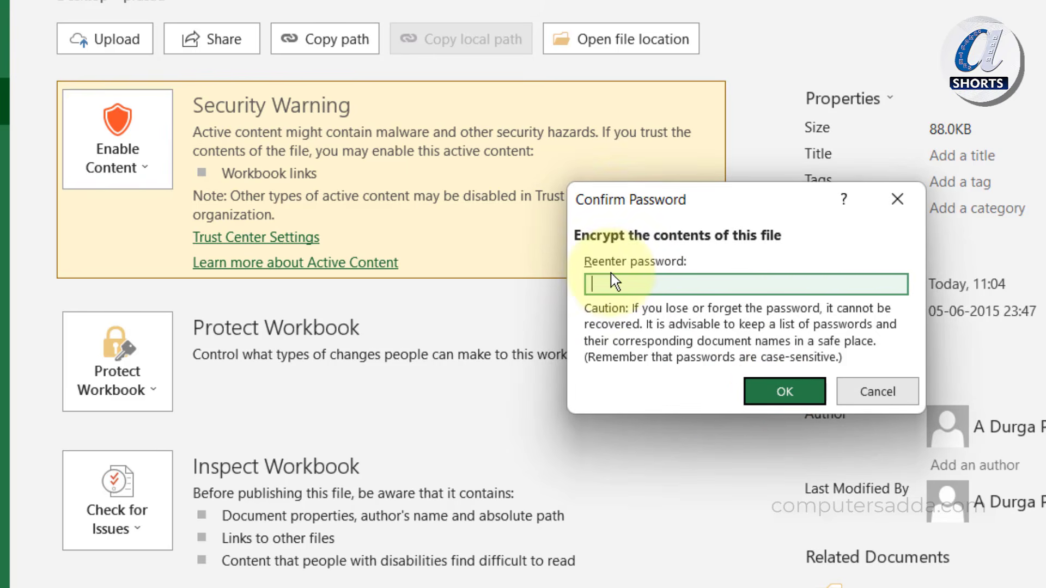
{"action": "type", "text": "123"}
{"action": "left_click", "coordinate": [785, 391]}
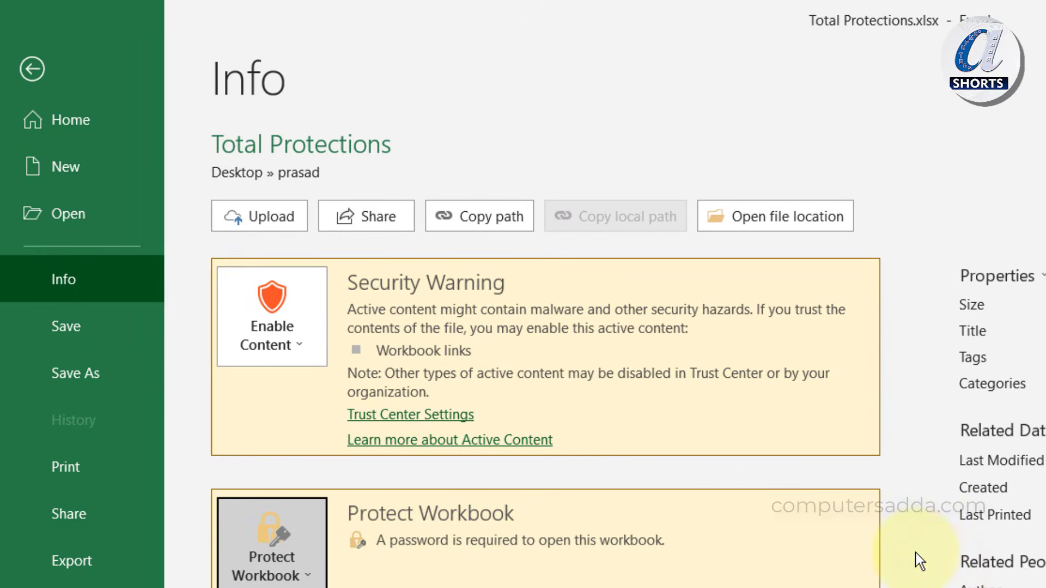
Save the encrypted workbook, then reopen Total Protections by entering its password
{"action": "left_click", "coordinate": [64, 325]}
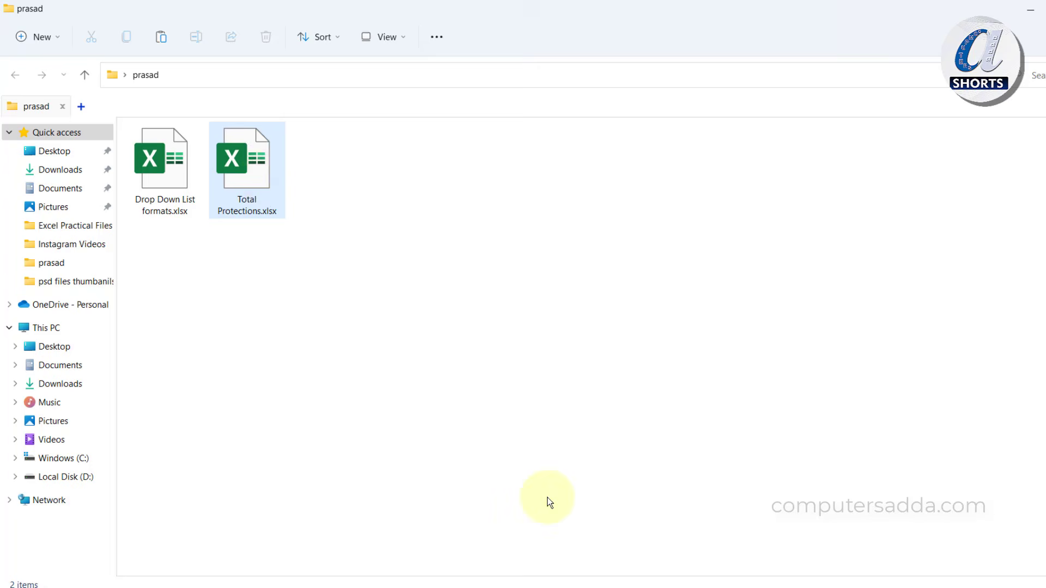
{"action": "double_click", "coordinate": [260, 175]}
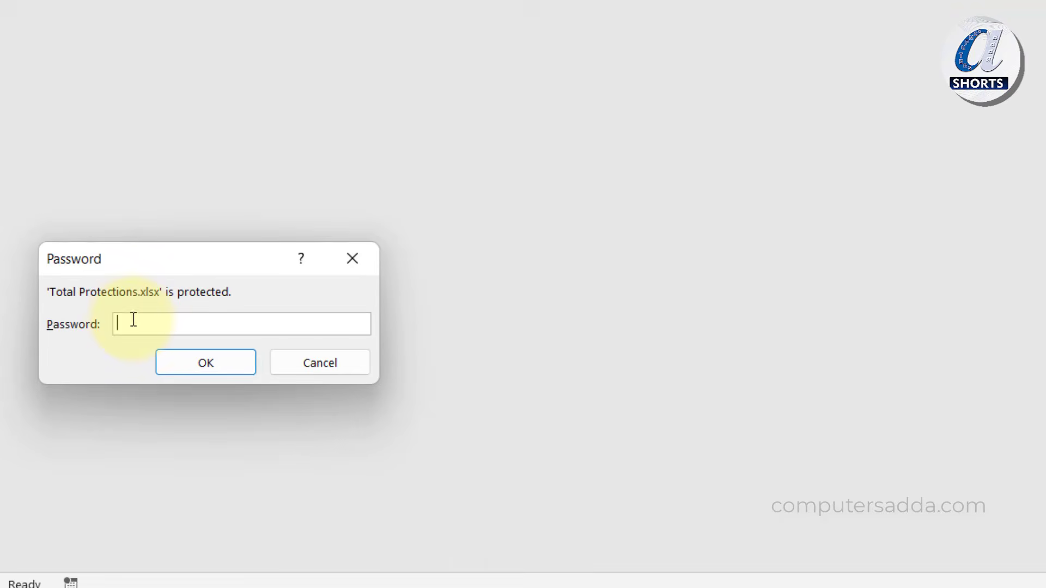
{"action": "type", "text": "•••"}
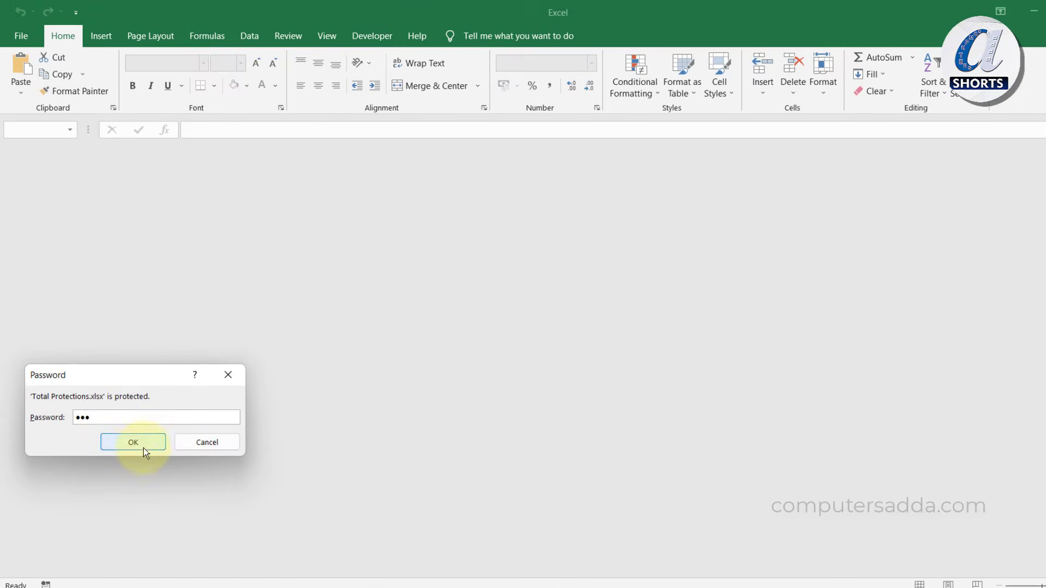
{"action": "left_click", "coordinate": [169, 414]}
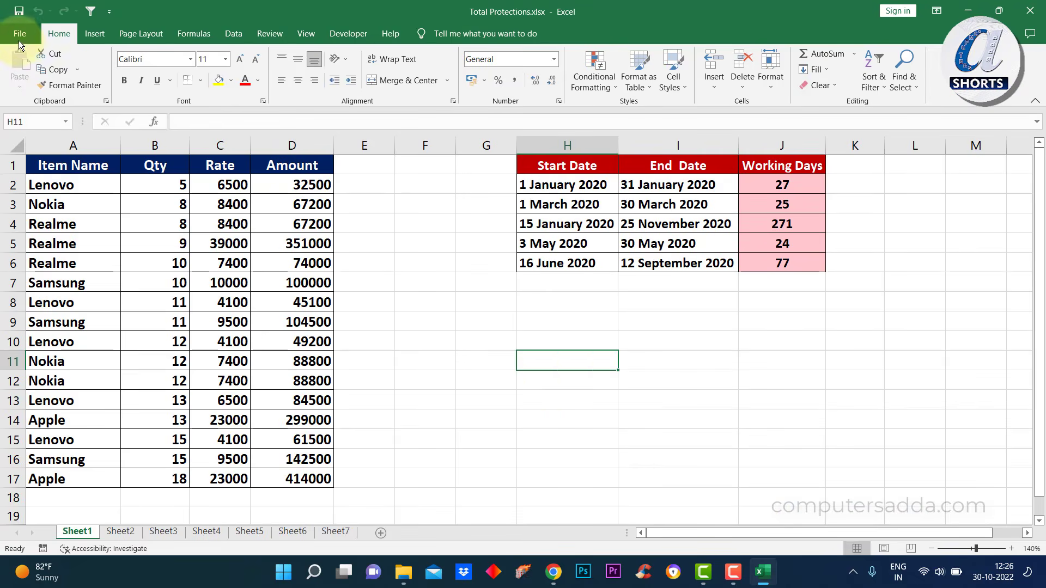
Clear the password under Encrypt with Password and save Total Protections unencrypted
{"action": "left_click", "coordinate": [17, 32]}
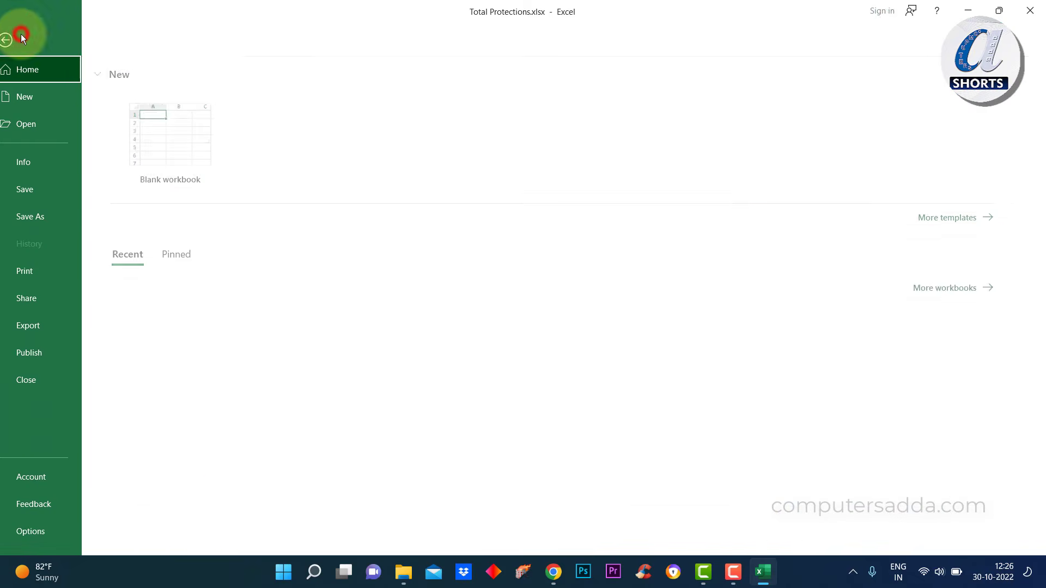
{"action": "left_click", "coordinate": [37, 164]}
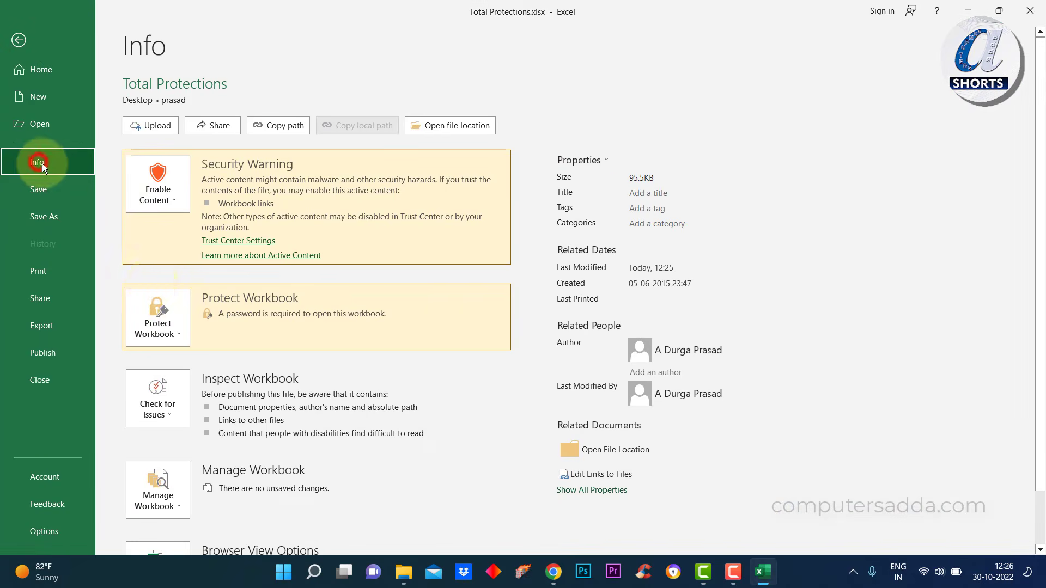
{"action": "left_click", "coordinate": [165, 333]}
{"action": "left_click", "coordinate": [167, 70]}
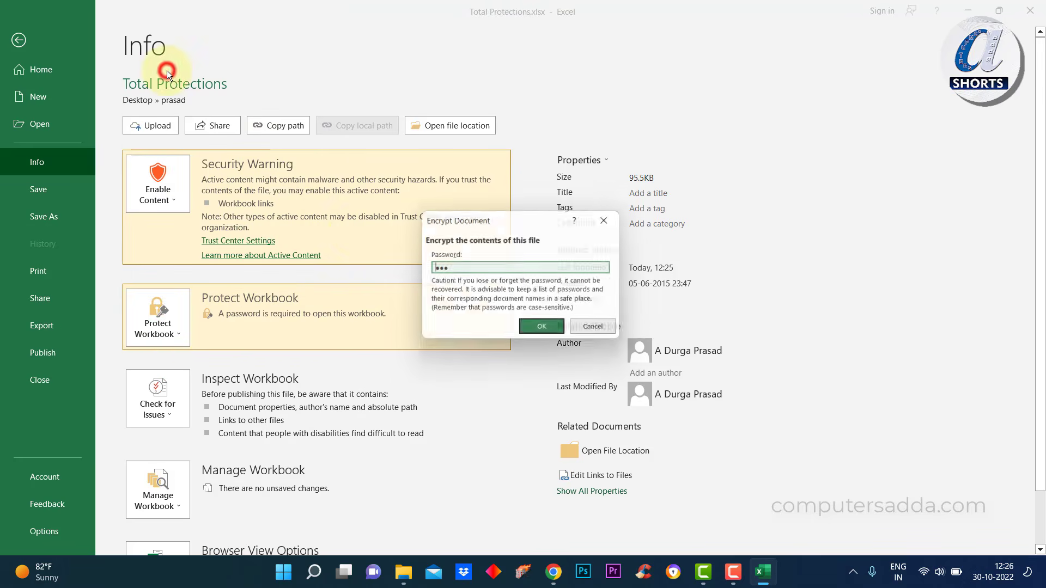
{"action": "type", "text": "123"}
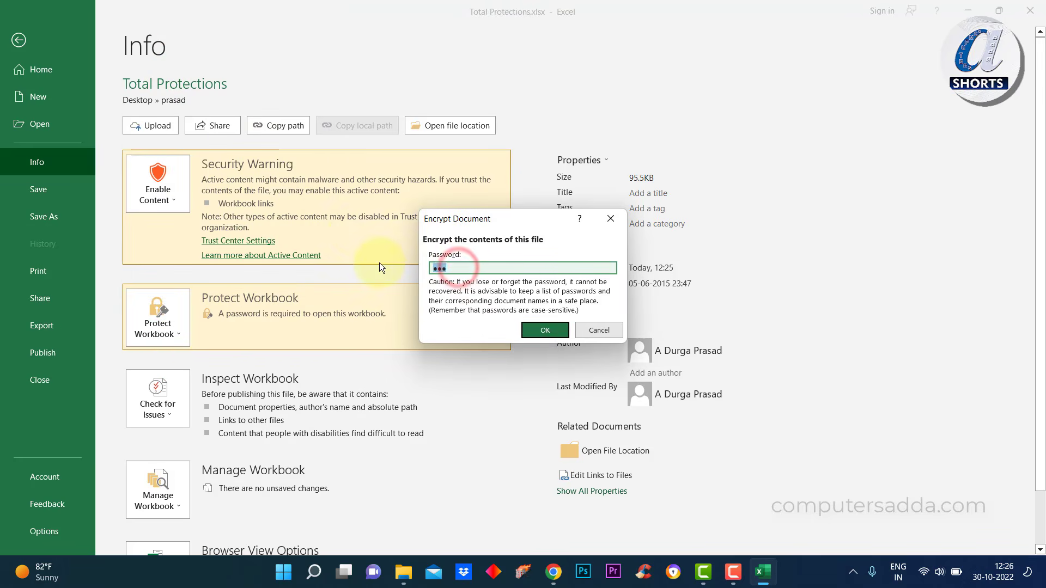
{"action": "key", "text": "BackSpace"}
{"action": "left_click", "coordinate": [544, 331]}
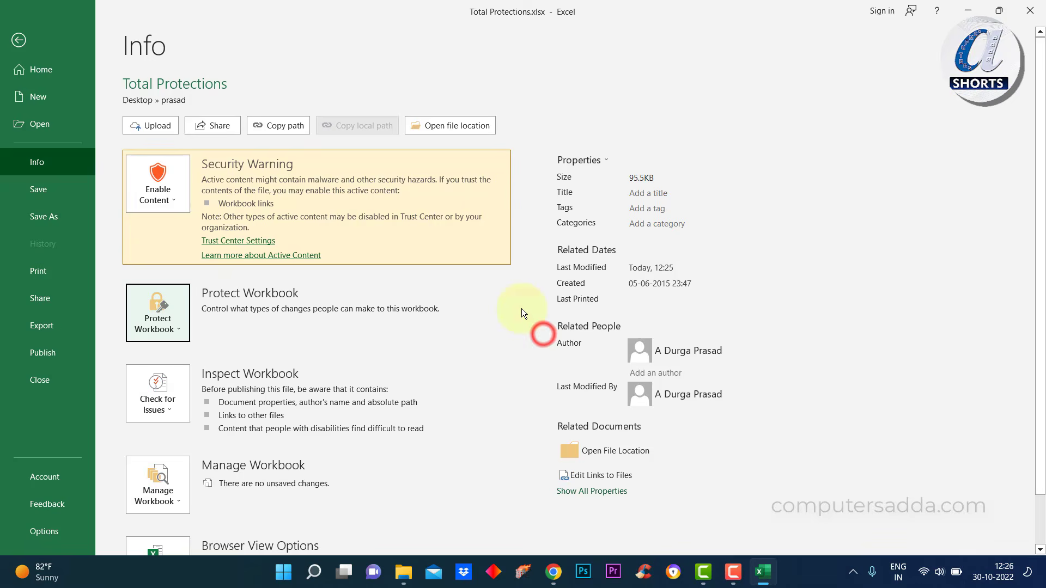
{"action": "left_click", "coordinate": [44, 189]}
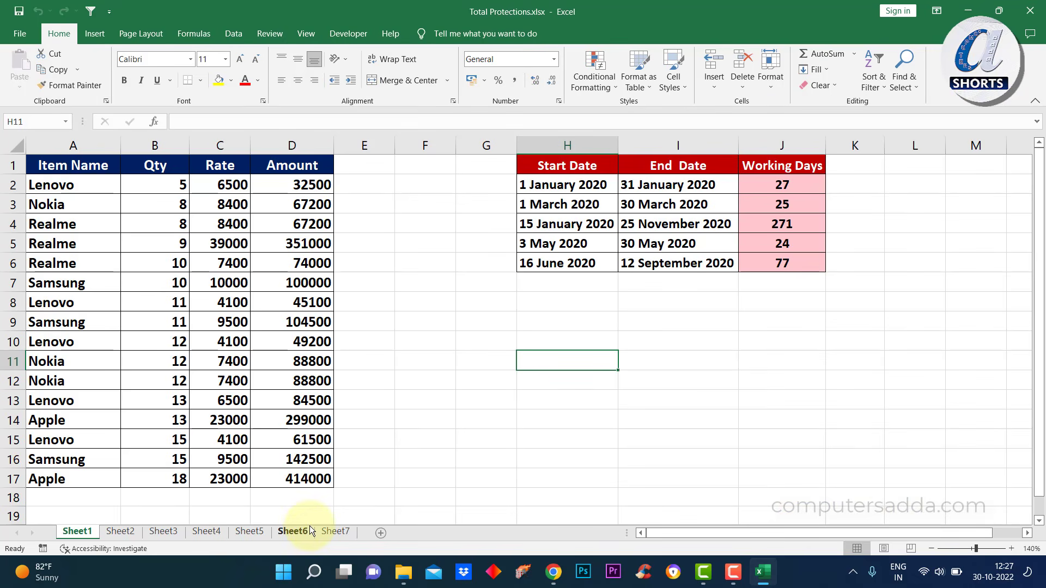
Show Sheet4 with its working-days, holidays and weekend-pattern tables
{"action": "left_click", "coordinate": [205, 532]}
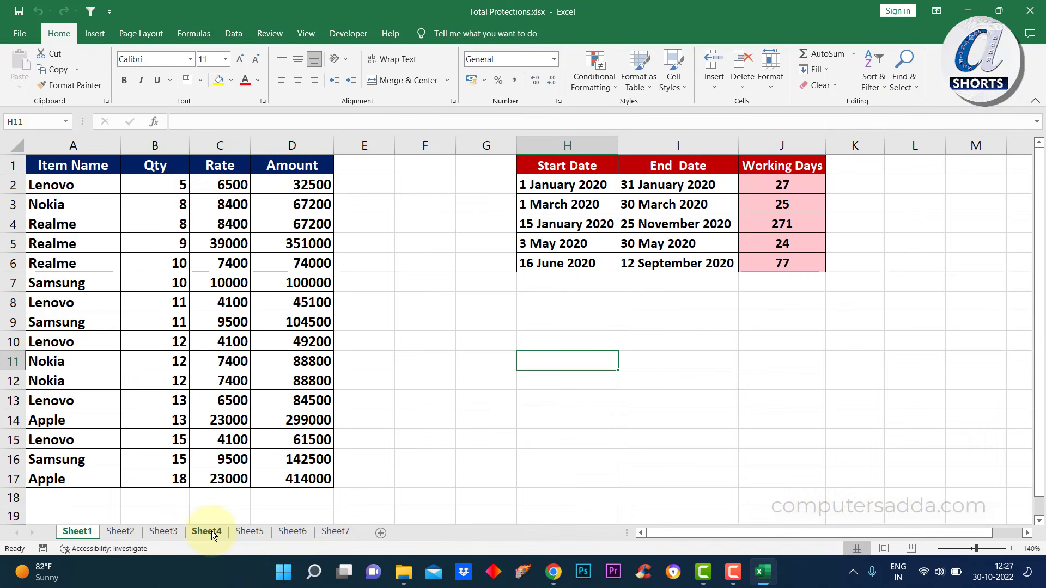
{"action": "left_click", "coordinate": [212, 532]}
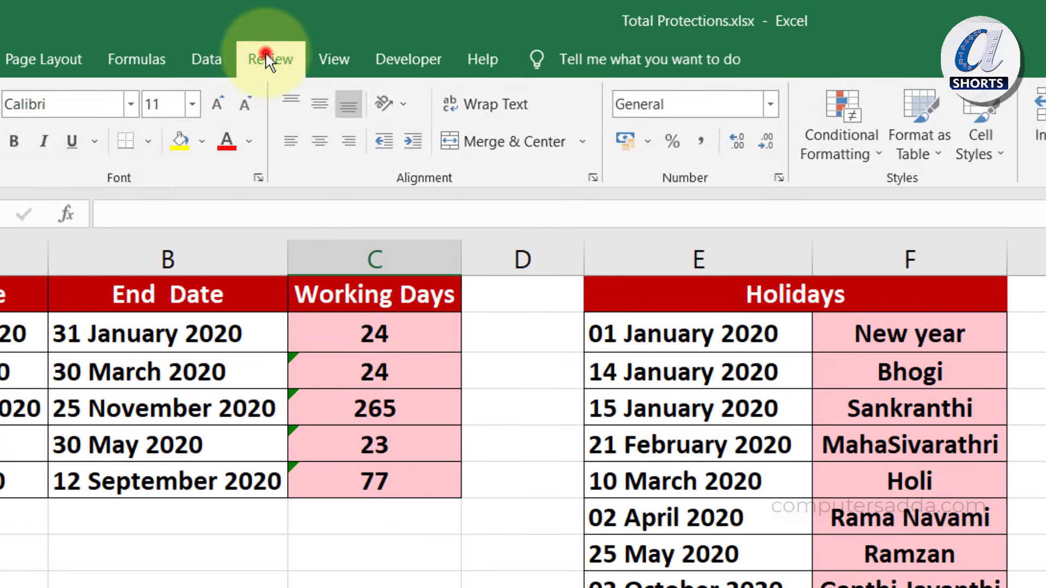
Protect Sheet4 with a confirmed password, allowing only selection of locked and unlocked cells
{"action": "left_click", "coordinate": [267, 31]}
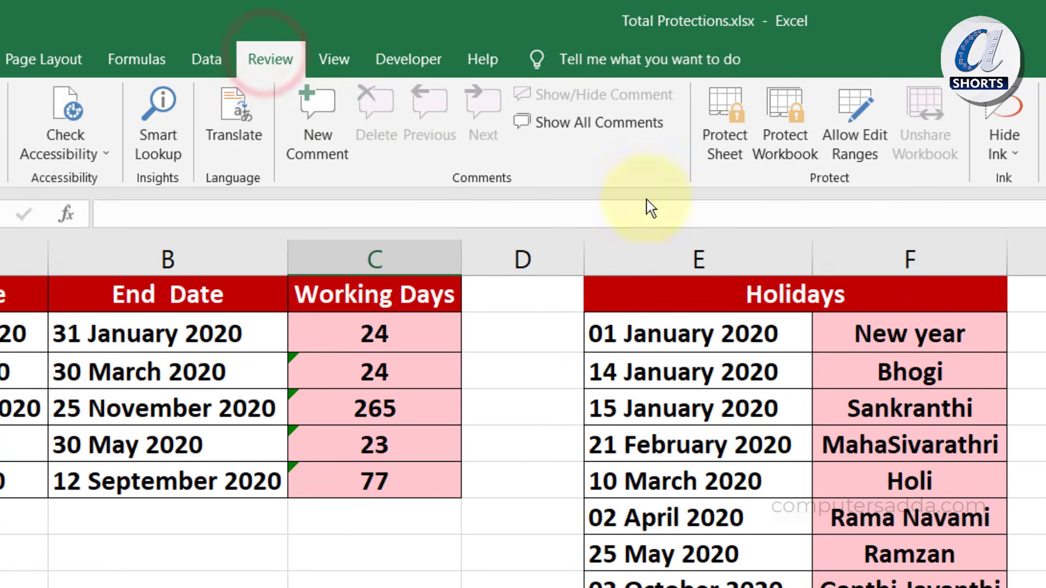
{"action": "left_click", "coordinate": [746, 130]}
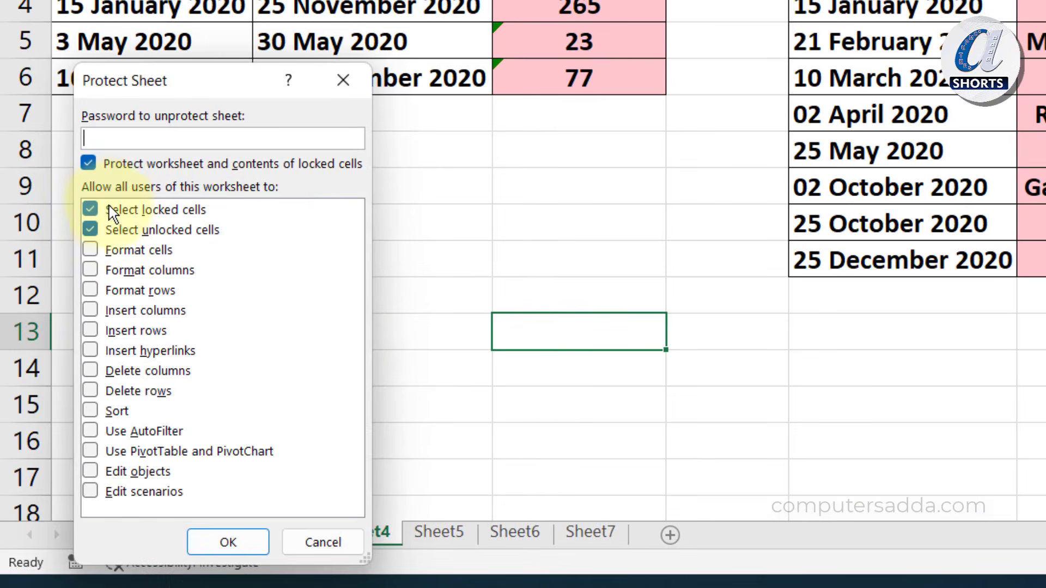
{"action": "type", "text": "123"}
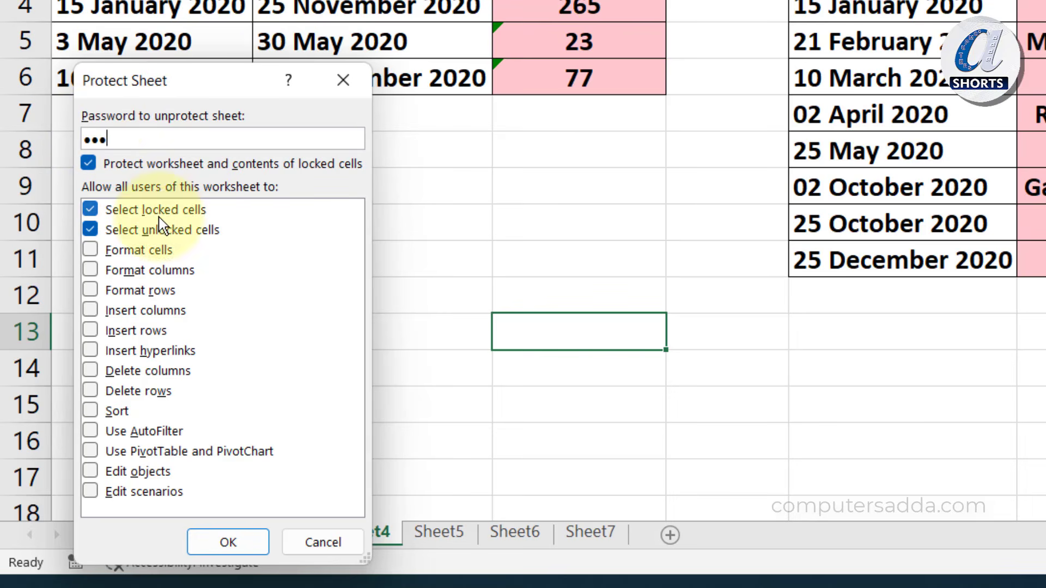
{"action": "left_click", "coordinate": [210, 541]}
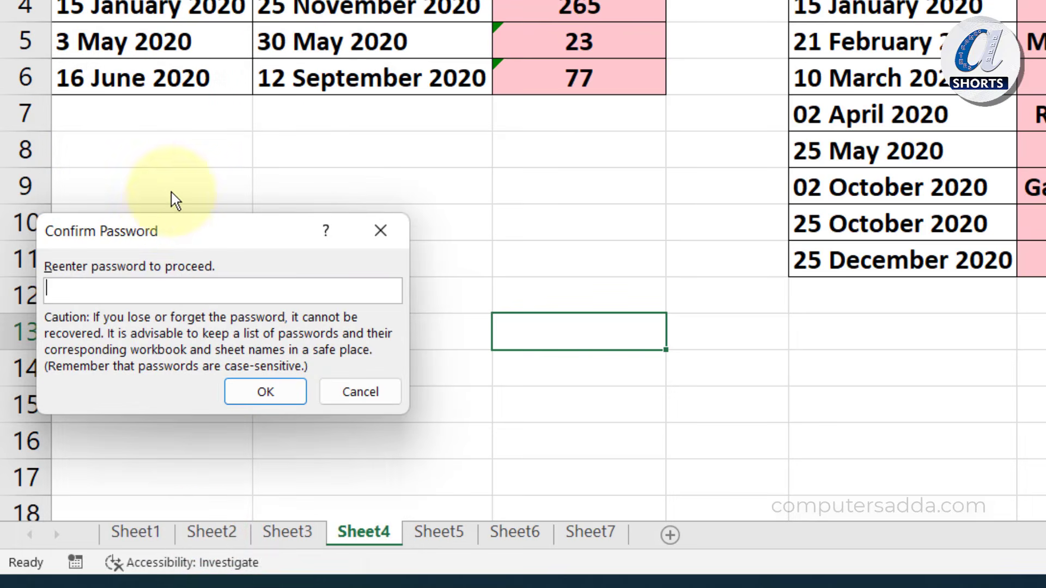
{"action": "type", "text": "123"}
{"action": "left_click", "coordinate": [265, 391]}
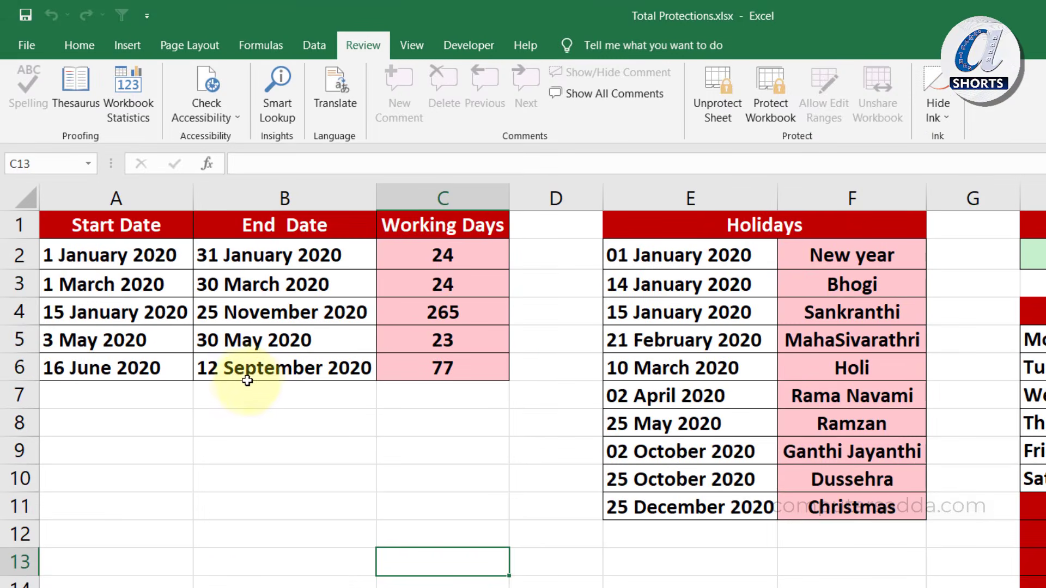
{"action": "left_click", "coordinate": [233, 444]}
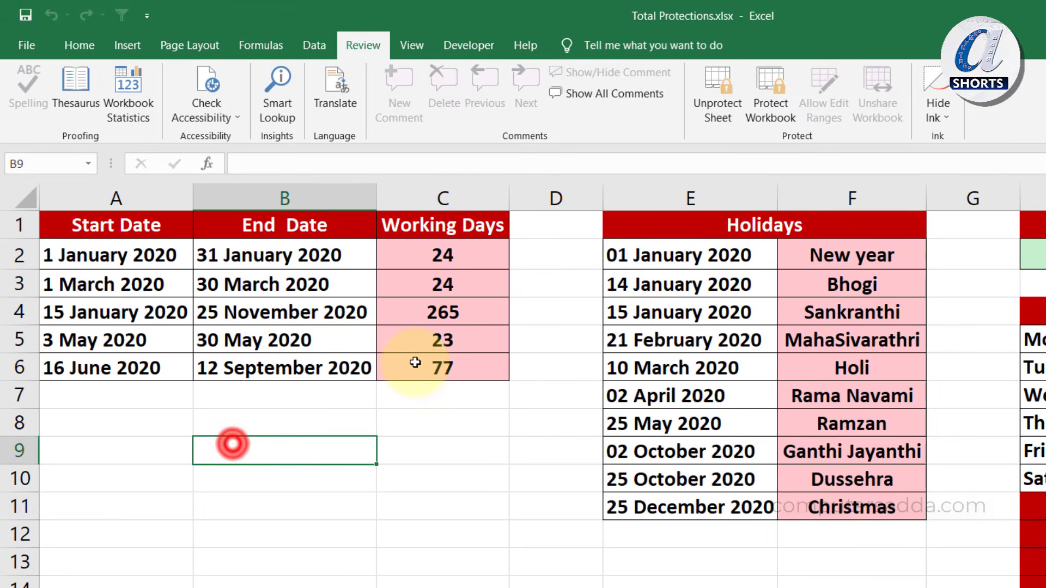
{"action": "double_click", "coordinate": [415, 361]}
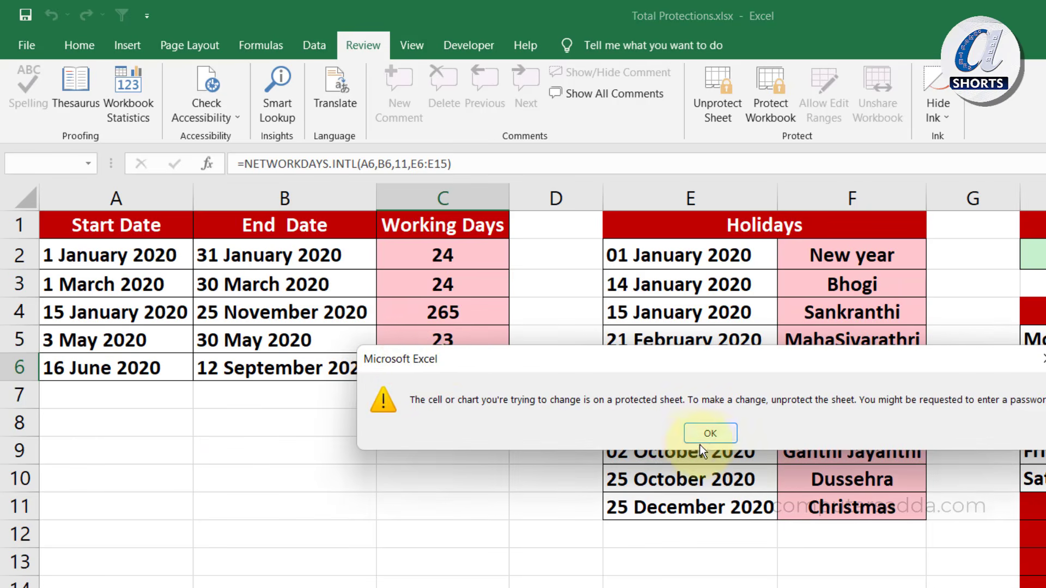
{"action": "left_click", "coordinate": [709, 434]}
{"action": "left_click", "coordinate": [414, 313]}
{"action": "double_click", "coordinate": [414, 313]}
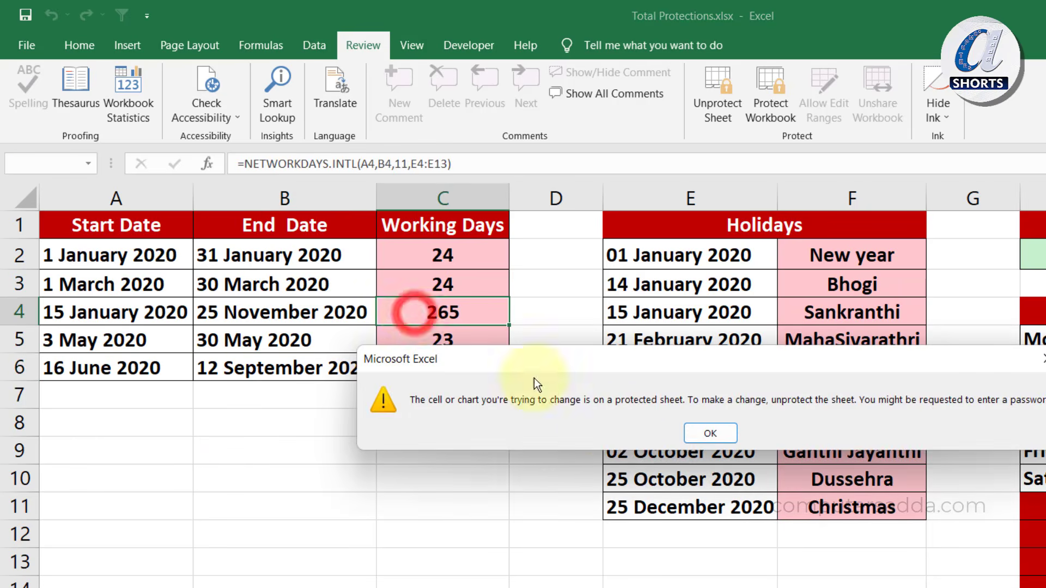
{"action": "key", "text": "Return"}
{"action": "left_click", "coordinate": [430, 436]}
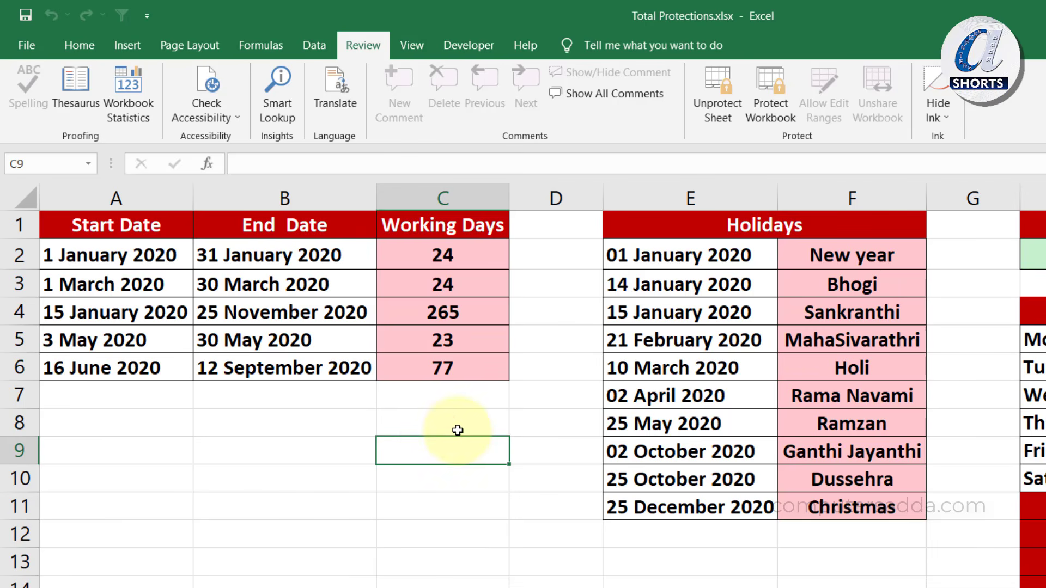
Unprotect Sheet4 with its password and type a test entry into empty cell C7
{"action": "left_click", "coordinate": [718, 92]}
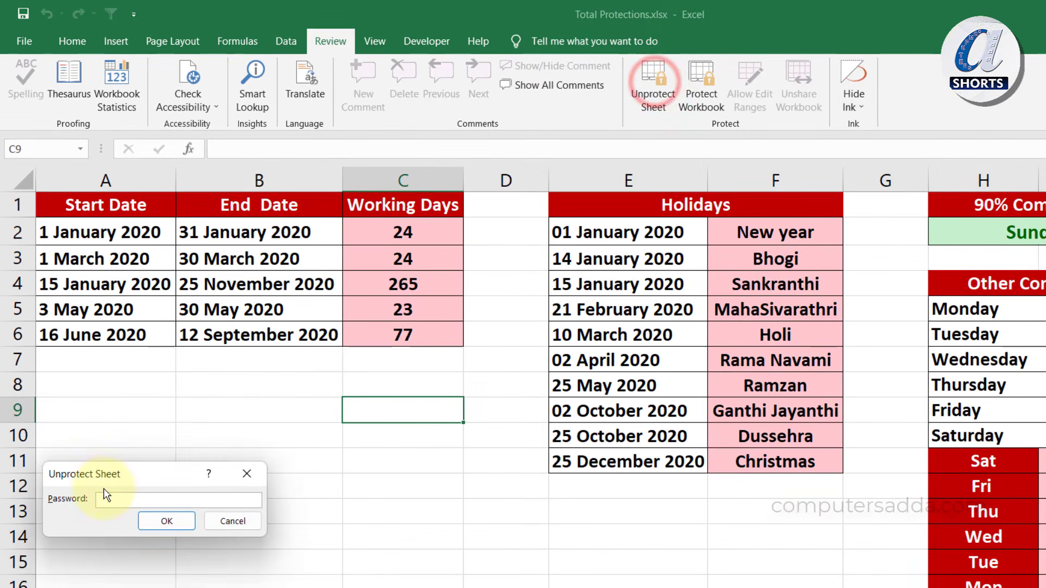
{"action": "left_click", "coordinate": [180, 522]}
{"action": "left_click", "coordinate": [386, 328]}
{"action": "left_click", "coordinate": [381, 359]}
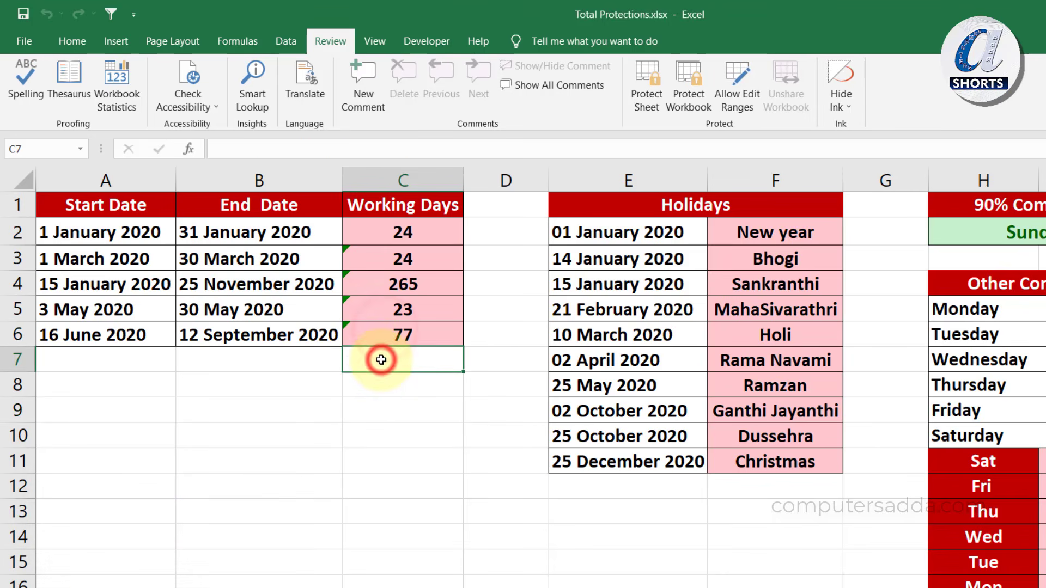
{"action": "type", "text": "uyt"}
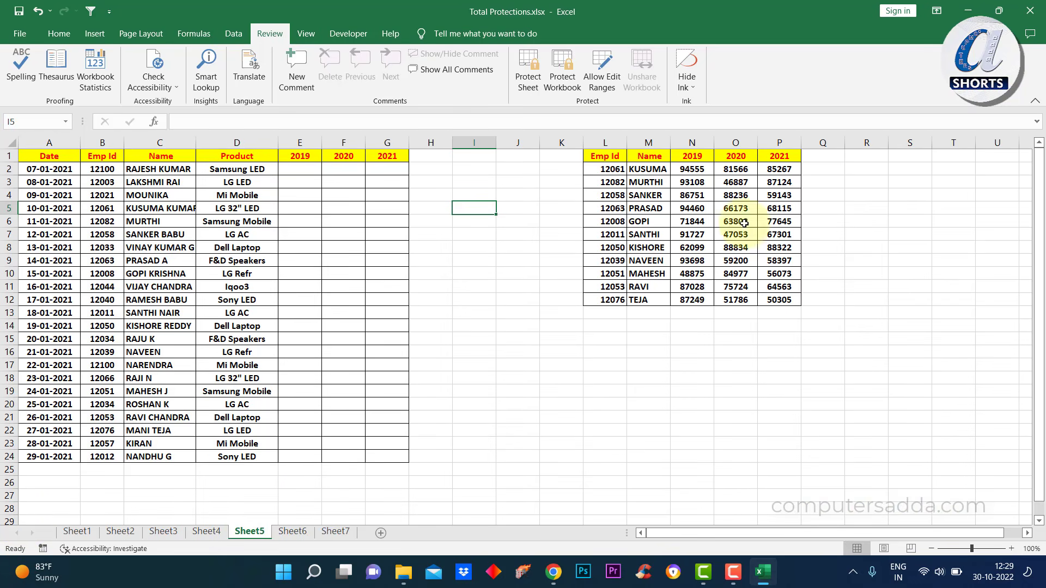
Select the empty 2019, 2020 and 2021 year cells E2:G24 on Sheet5
{"action": "left_click_drag", "start_coordinate": [300, 158], "coordinate": [375, 454]}
{"action": "left_click", "coordinate": [486, 333]}
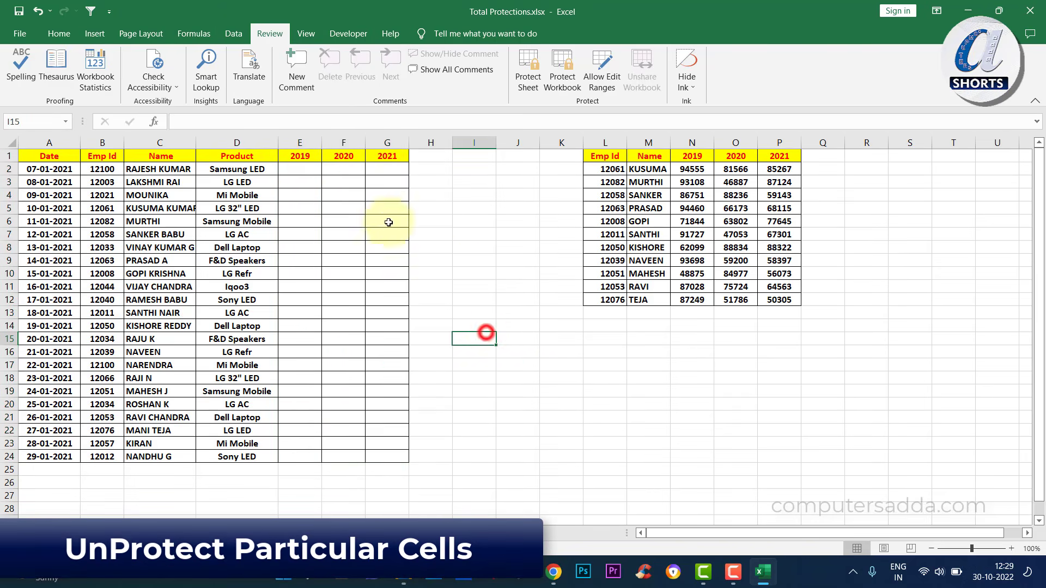
{"action": "left_click_drag", "start_coordinate": [299, 168], "coordinate": [376, 455]}
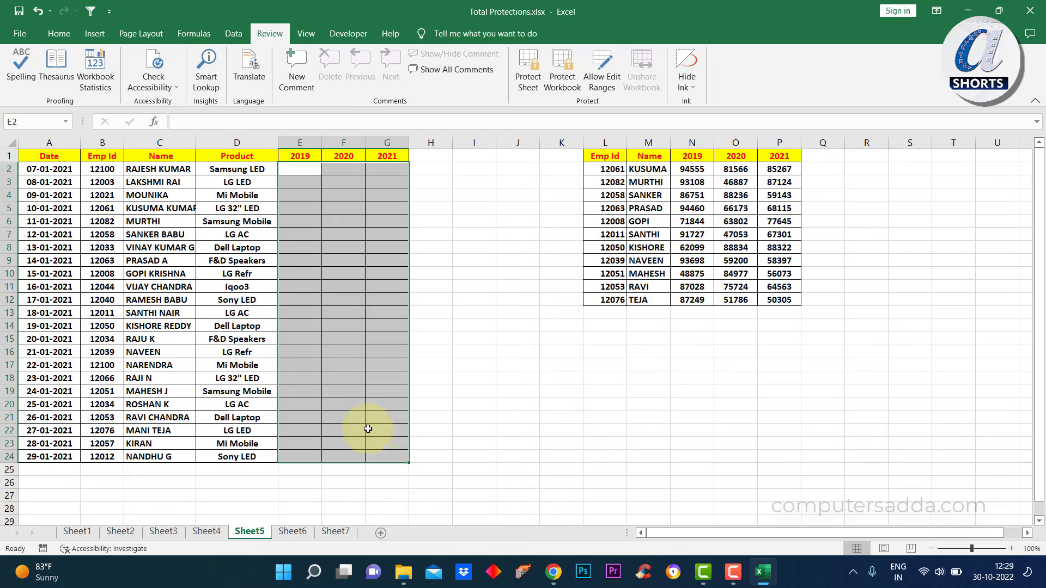
{"action": "left_click_drag", "start_coordinate": [300, 168], "coordinate": [380, 460]}
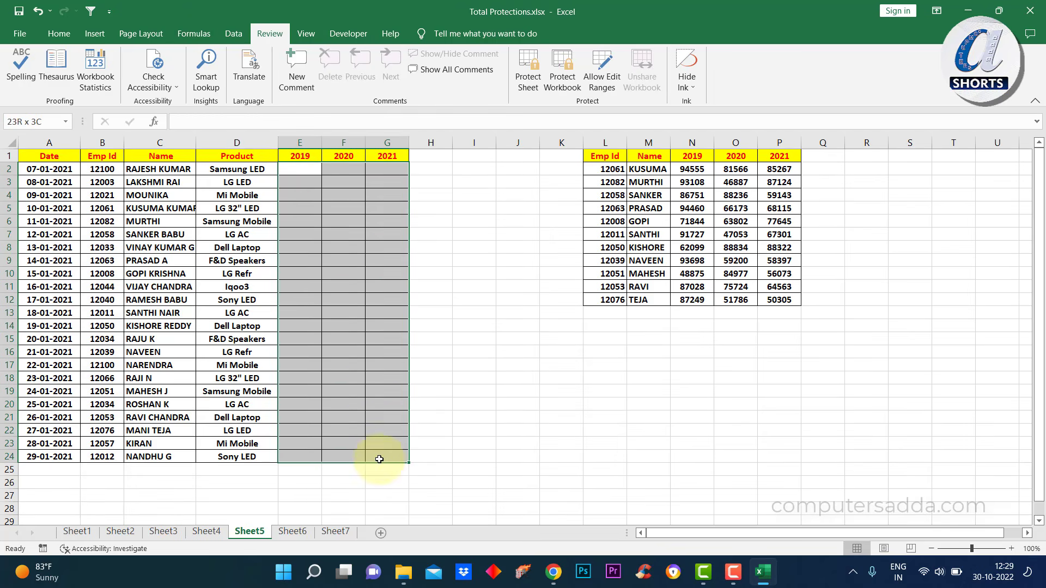
{"action": "left_click", "coordinate": [300, 169]}
{"action": "left_click_drag", "start_coordinate": [329, 177], "coordinate": [374, 462]}
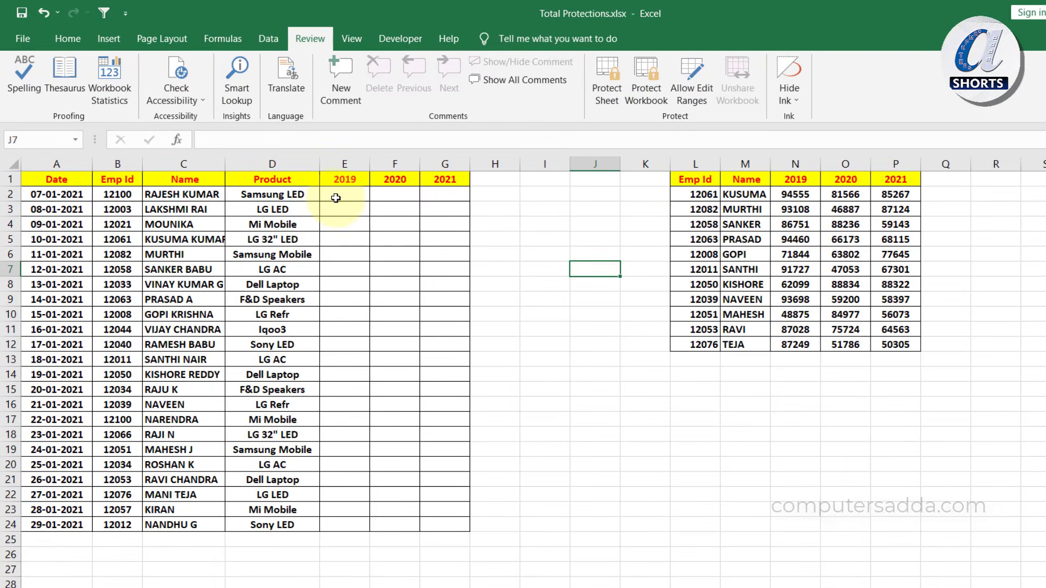
{"action": "left_click_drag", "start_coordinate": [335, 198], "coordinate": [432, 524]}
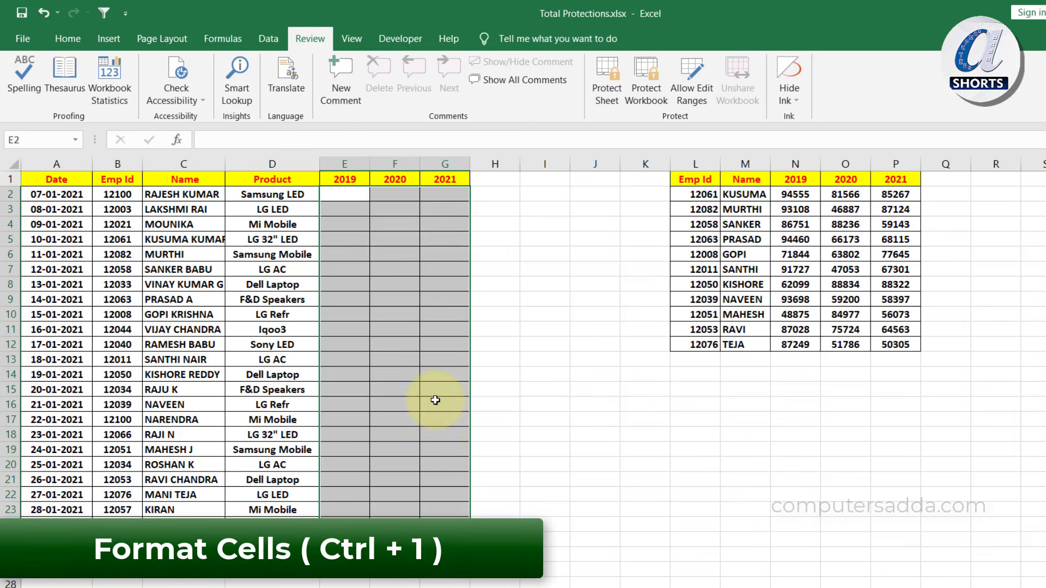
Uncheck Locked on the Format Cells Protection tab for range E2:G24
{"action": "key", "text": "ctrl+1"}
{"action": "left_click", "coordinate": [408, 251]}
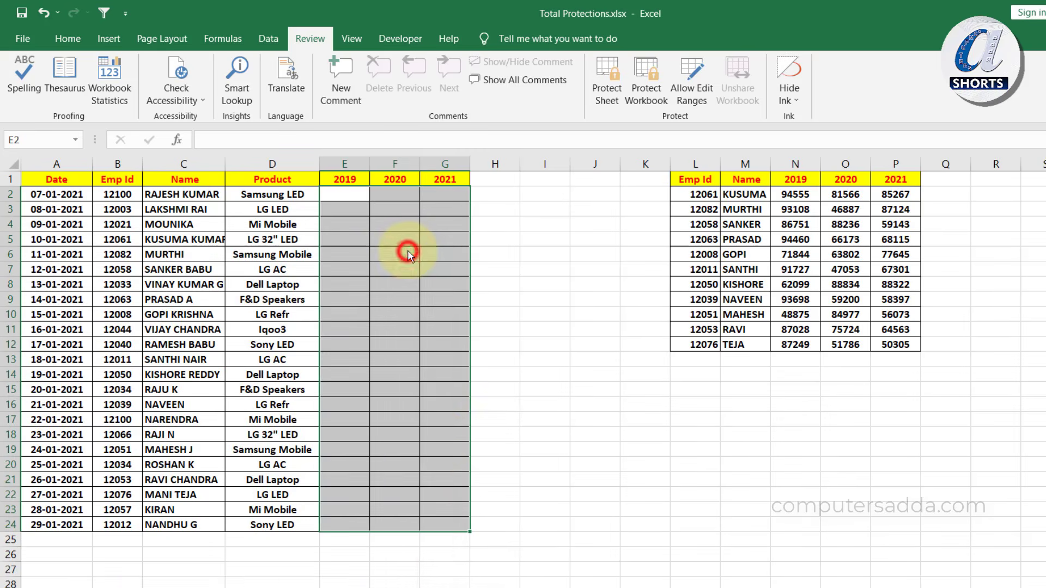
{"action": "right_click", "coordinate": [410, 248]}
{"action": "left_click", "coordinate": [436, 567]}
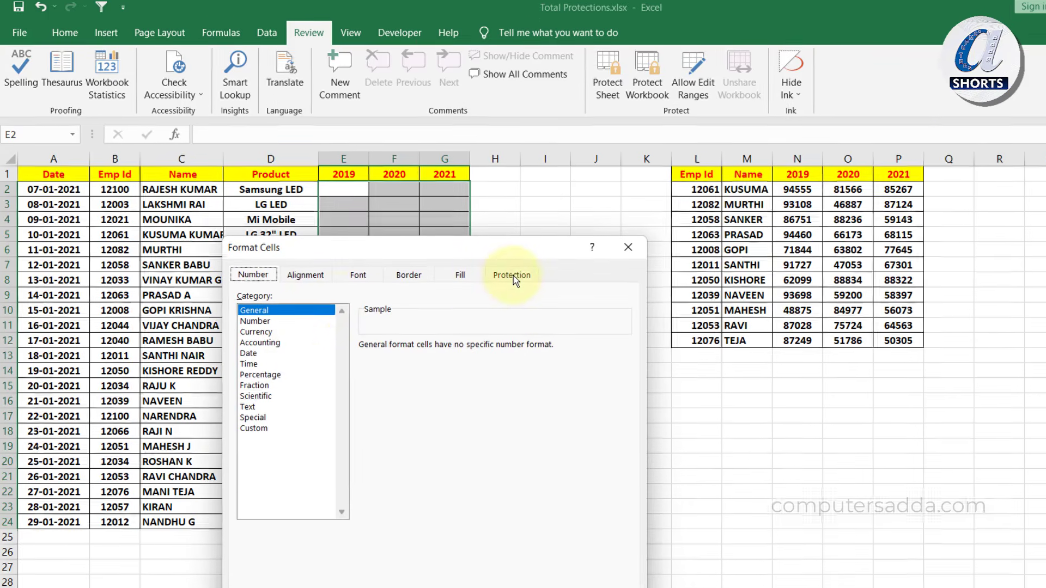
{"action": "left_click", "coordinate": [513, 276]}
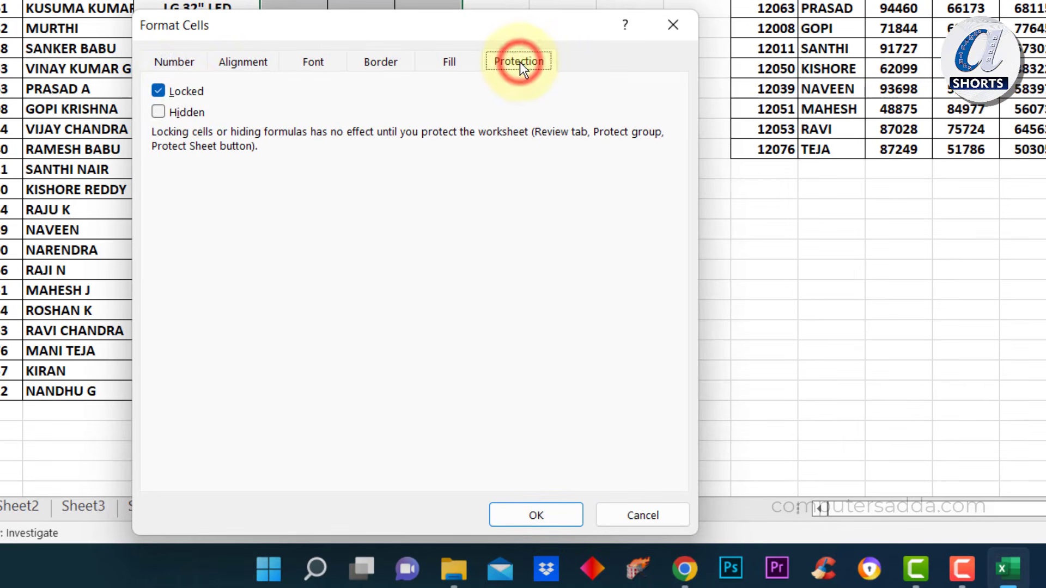
{"action": "left_click", "coordinate": [158, 91]}
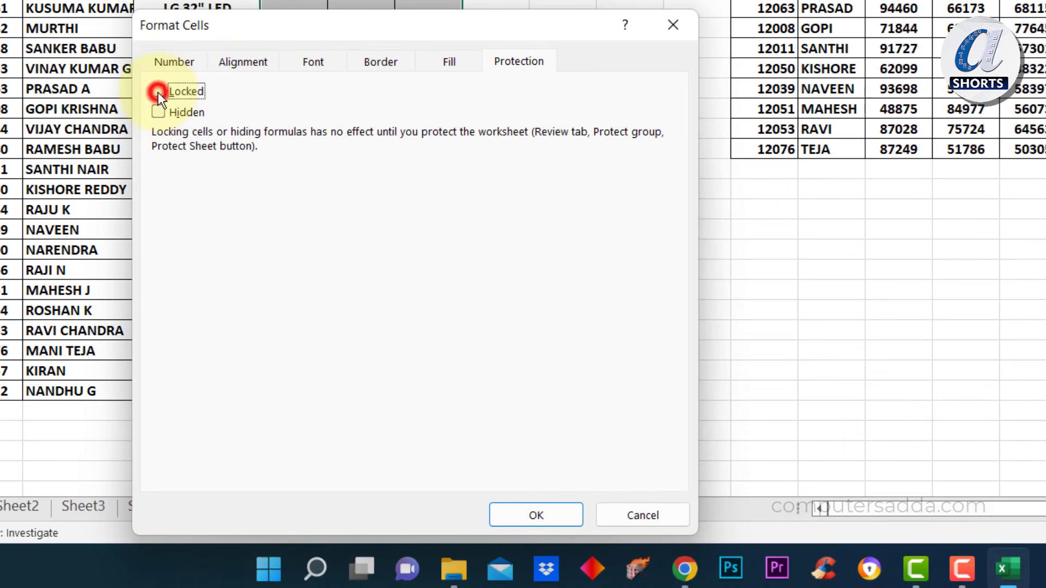
{"action": "left_click", "coordinate": [506, 515]}
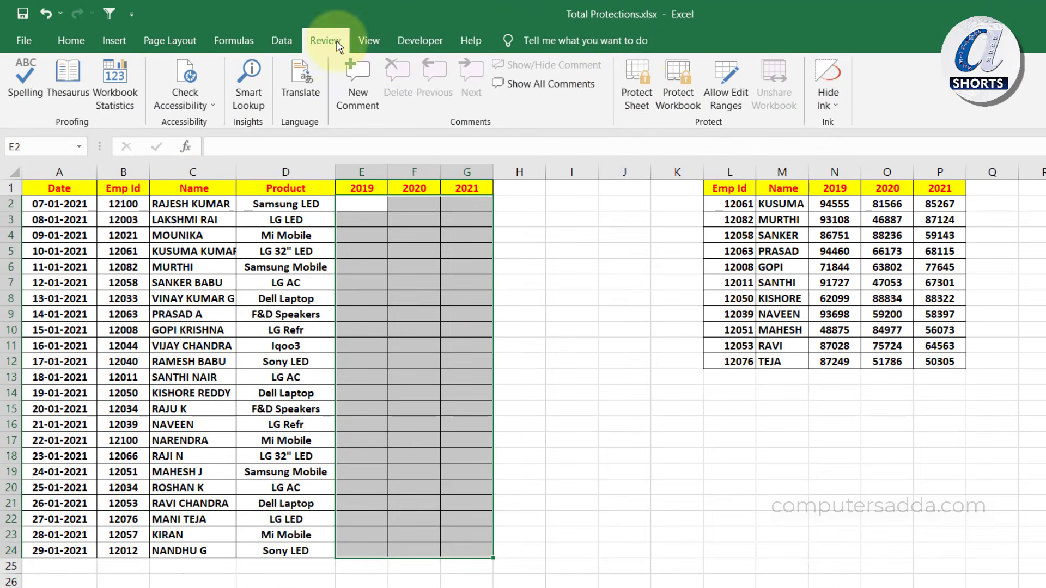
Protect Sheet5 with a confirmed password, then test selecting year cells and editing locked C6
{"action": "left_click", "coordinate": [635, 80]}
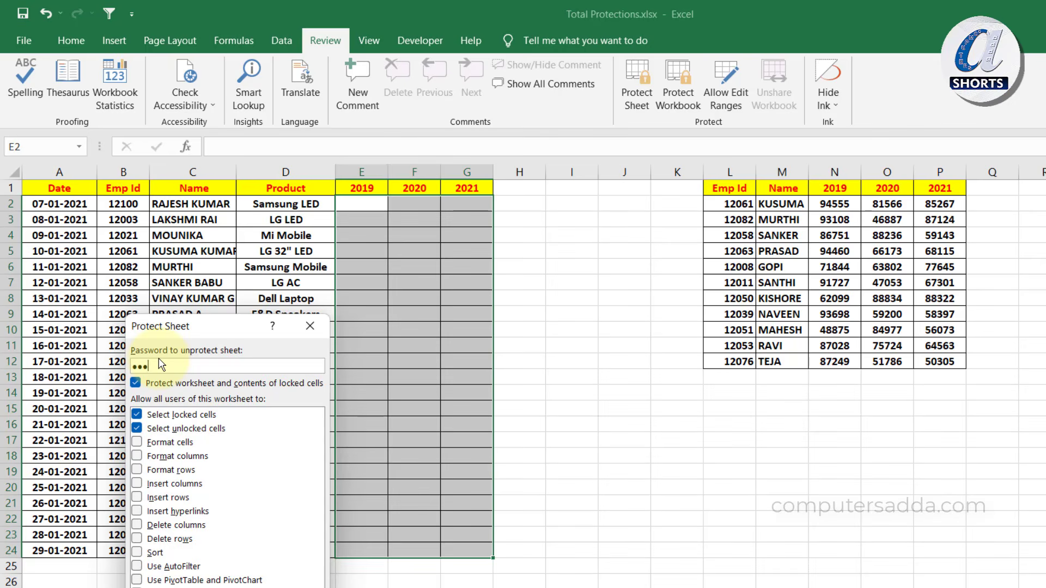
{"action": "key", "text": "Return"}
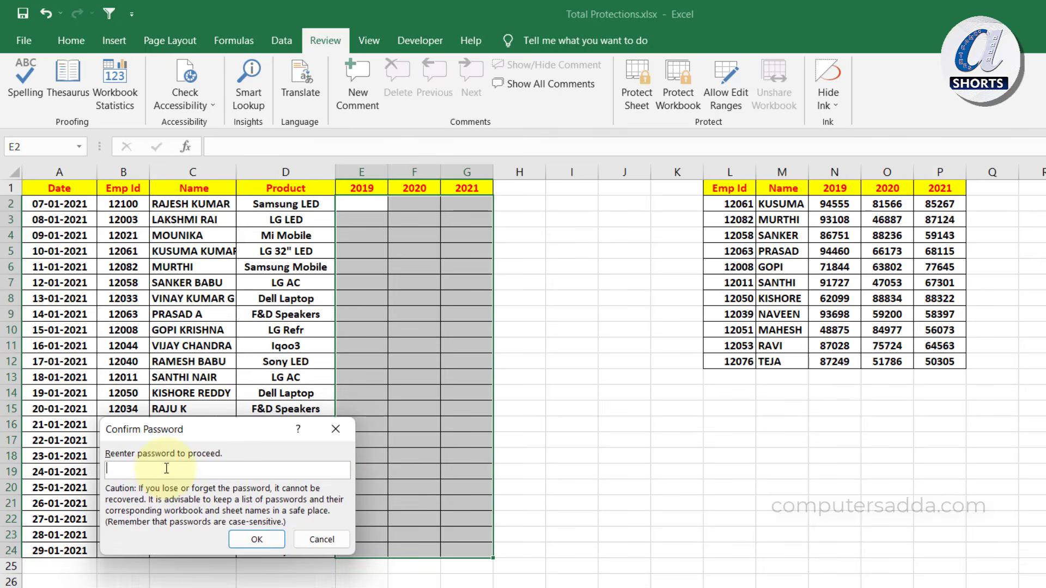
{"action": "type", "text": "123"}
{"action": "left_click", "coordinate": [245, 540]}
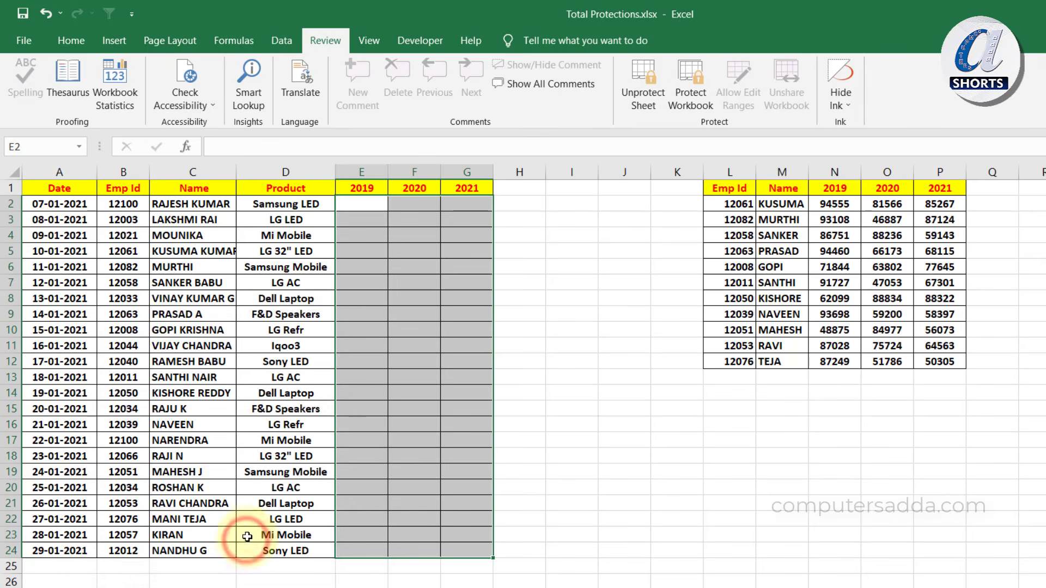
{"action": "left_click_drag", "start_coordinate": [363, 203], "coordinate": [463, 550]}
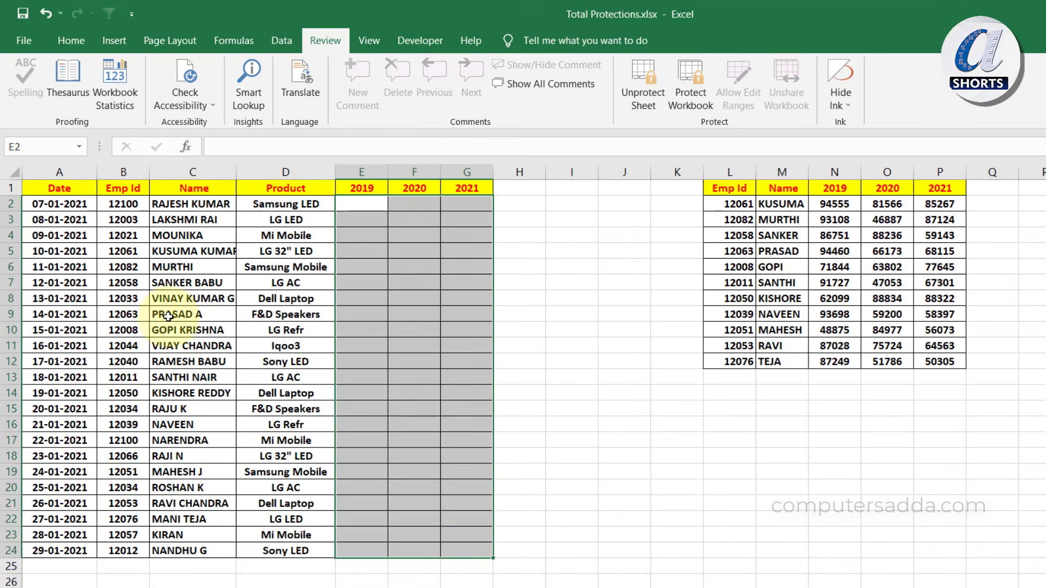
{"action": "double_click", "coordinate": [172, 265]}
Dismiss the protected-sheet warning and type a test value into unlocked cell E2
{"action": "left_click", "coordinate": [625, 383]}
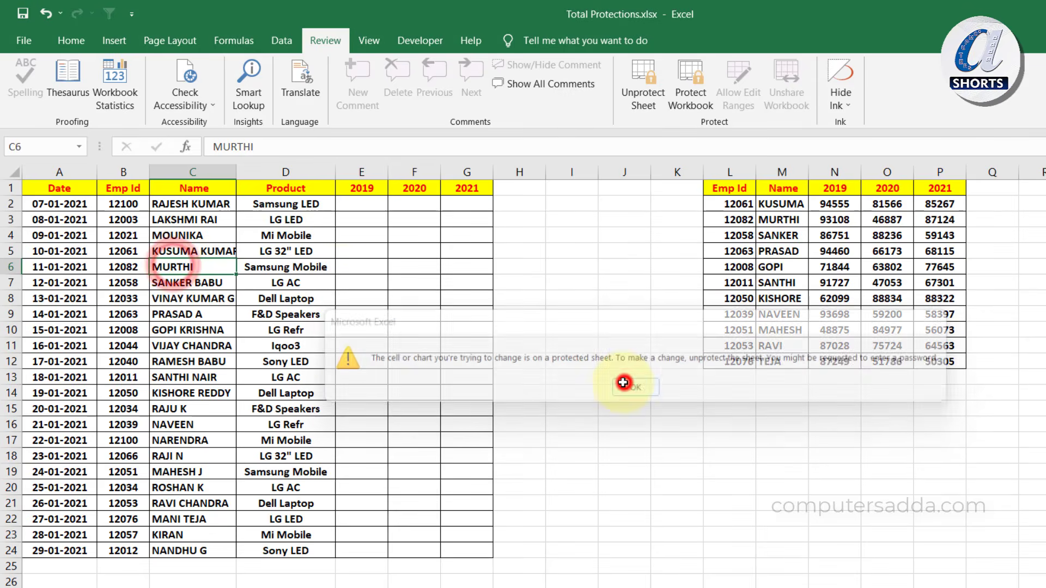
{"action": "left_click", "coordinate": [359, 202]}
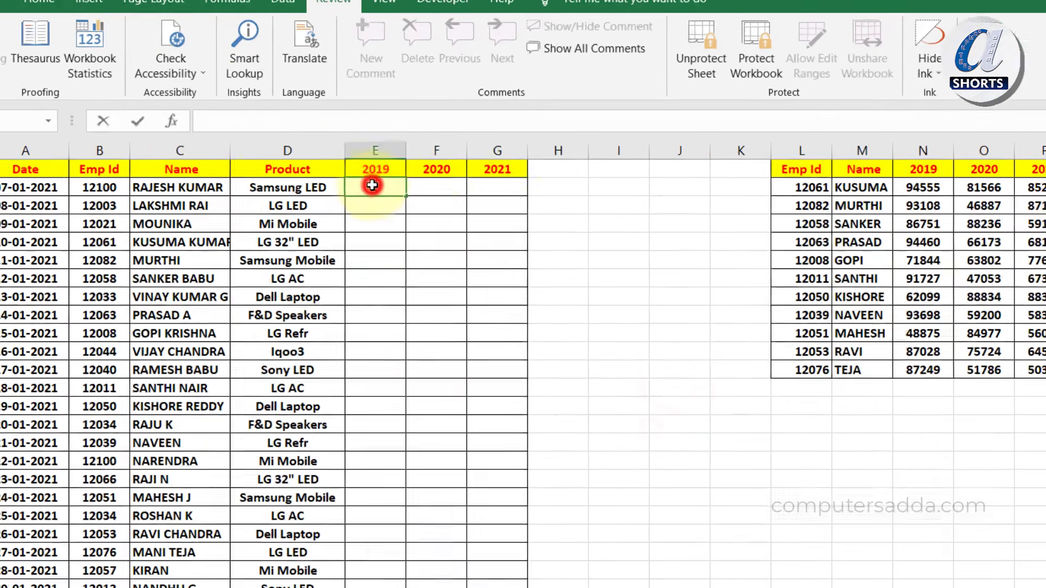
{"action": "double_click", "coordinate": [372, 185]}
{"action": "type", "text": "gfdg"}
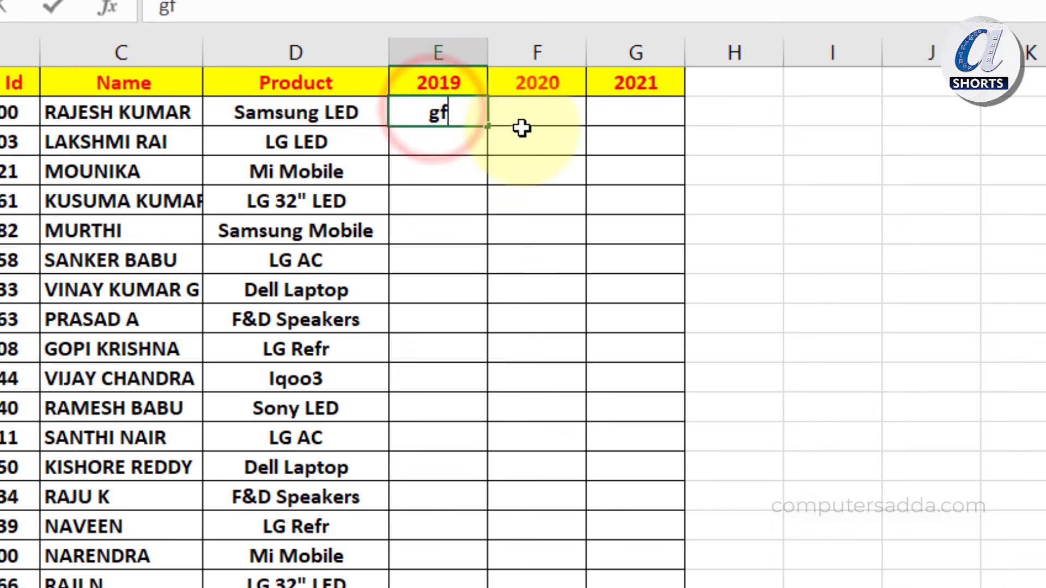
Enter test values in F2 and G2, then attempt to edit locked cell H2
{"action": "left_click", "coordinate": [434, 187]}
{"action": "left_click", "coordinate": [437, 181]}
{"action": "left_click", "coordinate": [538, 100]}
{"action": "type", "text": "ewtet"}
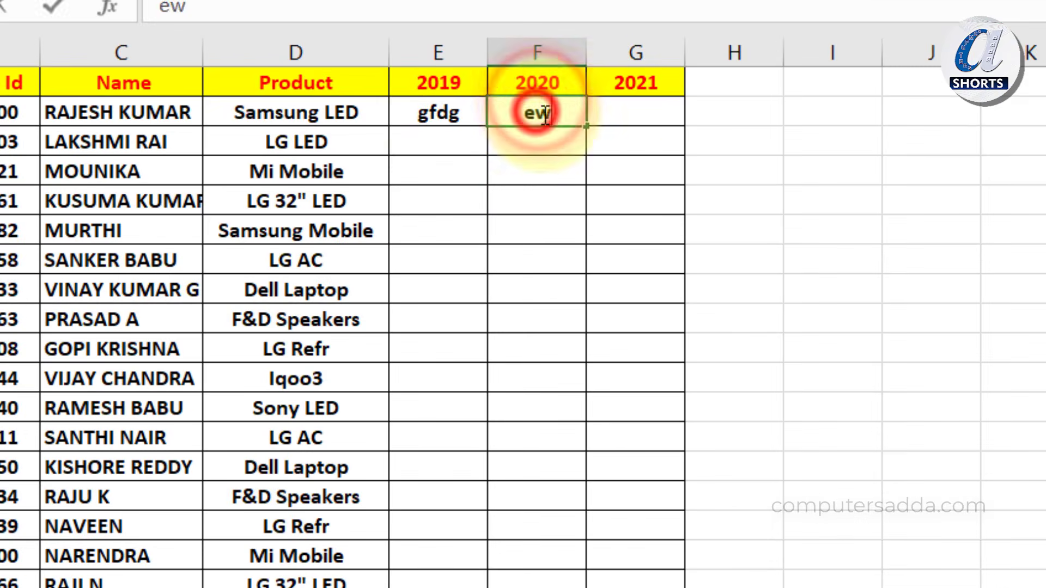
{"action": "key", "text": "Tab"}
{"action": "type", "text": "etert"}
{"action": "key", "text": "Tab"}
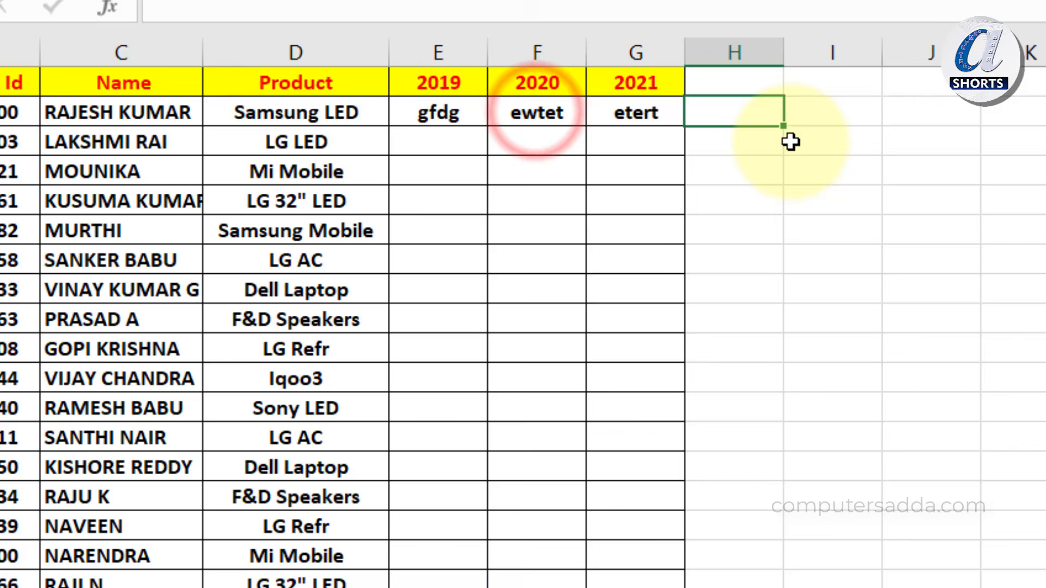
{"action": "double_click", "coordinate": [770, 116]}
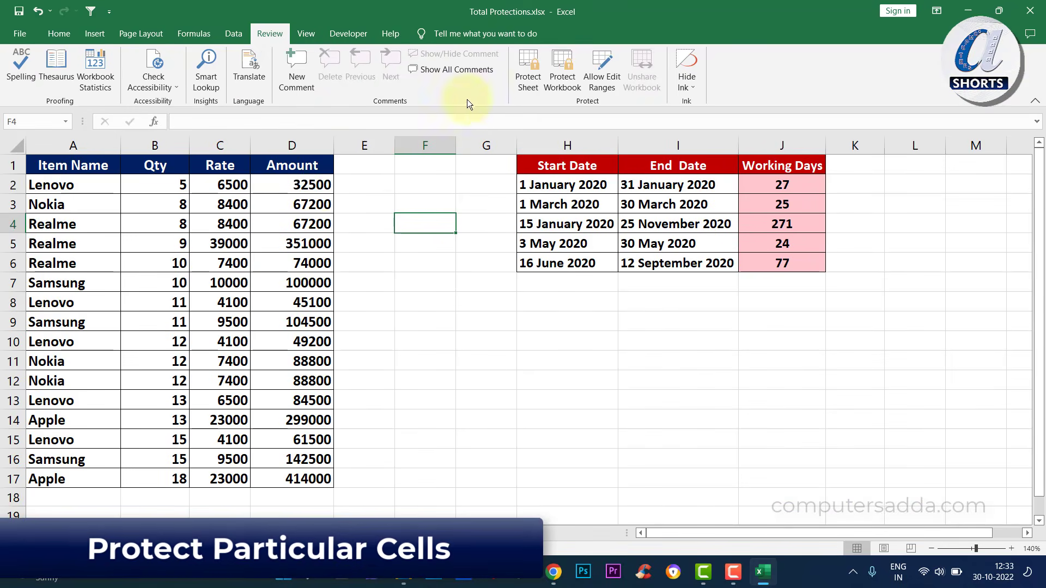
{"action": "left_click_drag", "start_coordinate": [289, 186], "coordinate": [289, 480]}
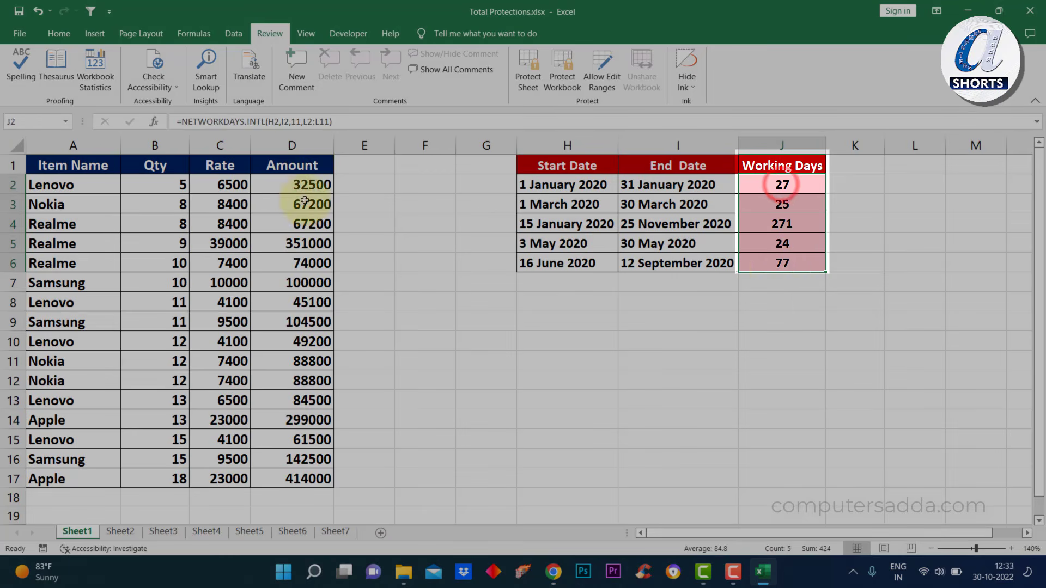
Unlock every cell on Sheet1 by clearing Locked in Format Cells' Protection tab
{"action": "left_click_drag", "start_coordinate": [284, 186], "coordinate": [289, 474]}
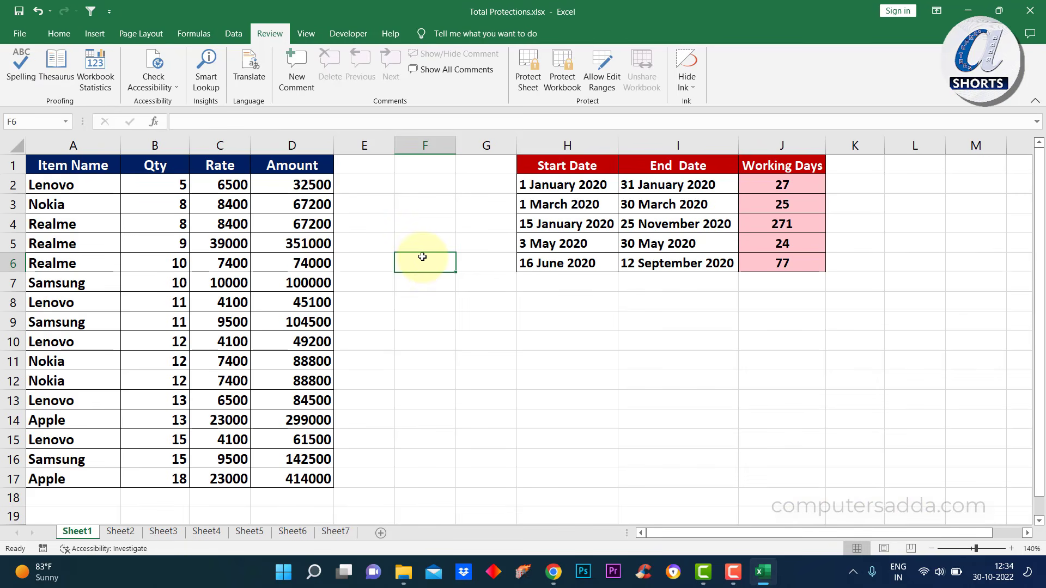
{"action": "key", "text": "ctrl+a"}
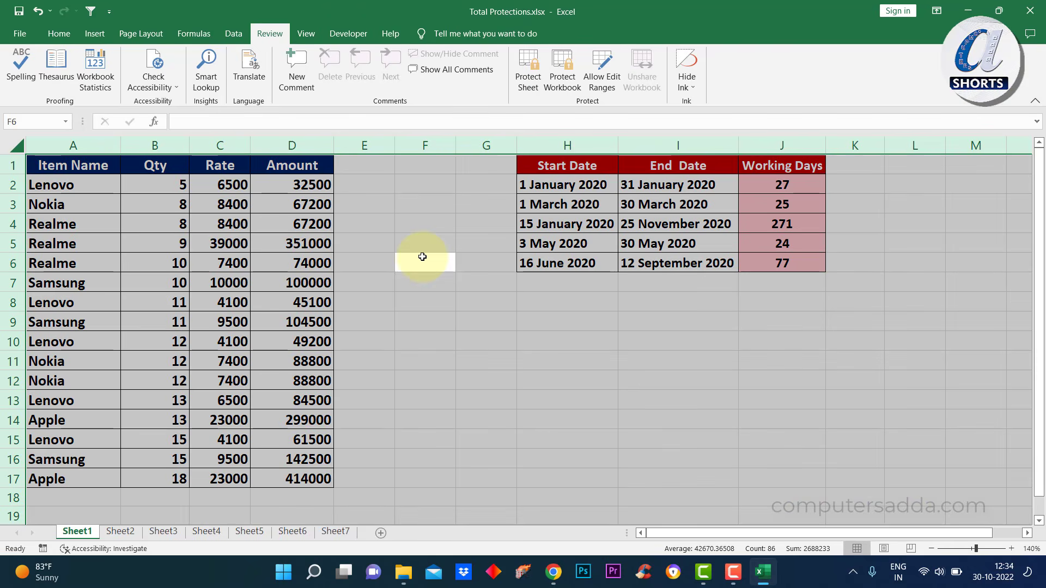
{"action": "key", "text": "ctrl+1"}
{"action": "left_click", "coordinate": [255, 244]}
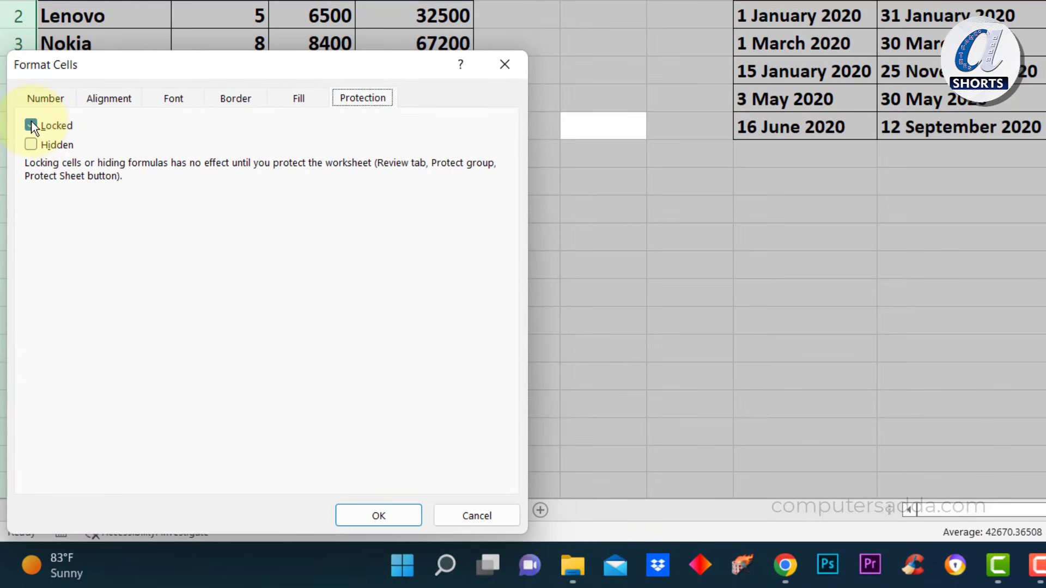
{"action": "left_click", "coordinate": [376, 514]}
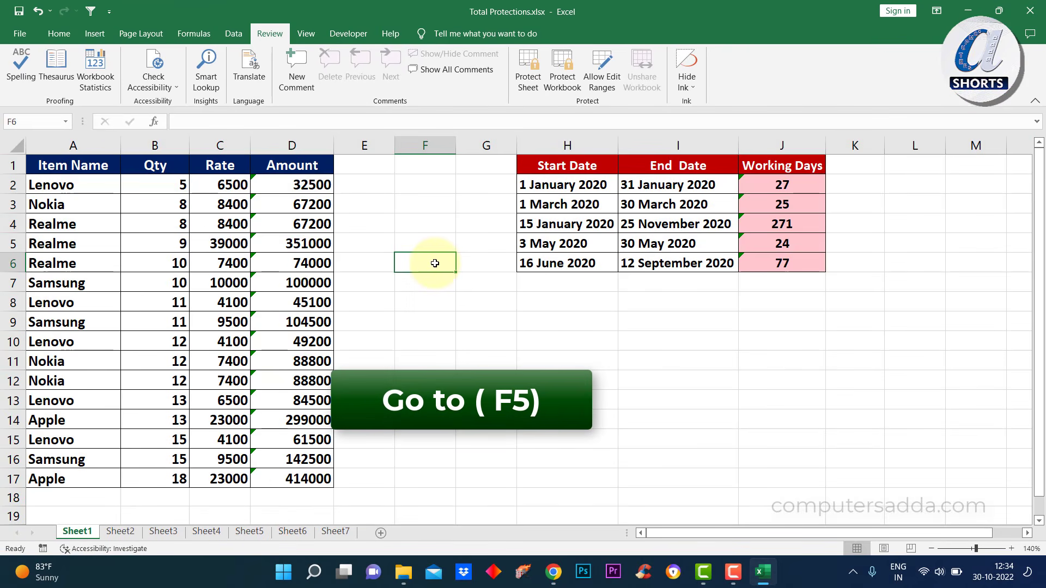
Select only the formula cells using Go To Special > Formulas
{"action": "key", "text": "F5"}
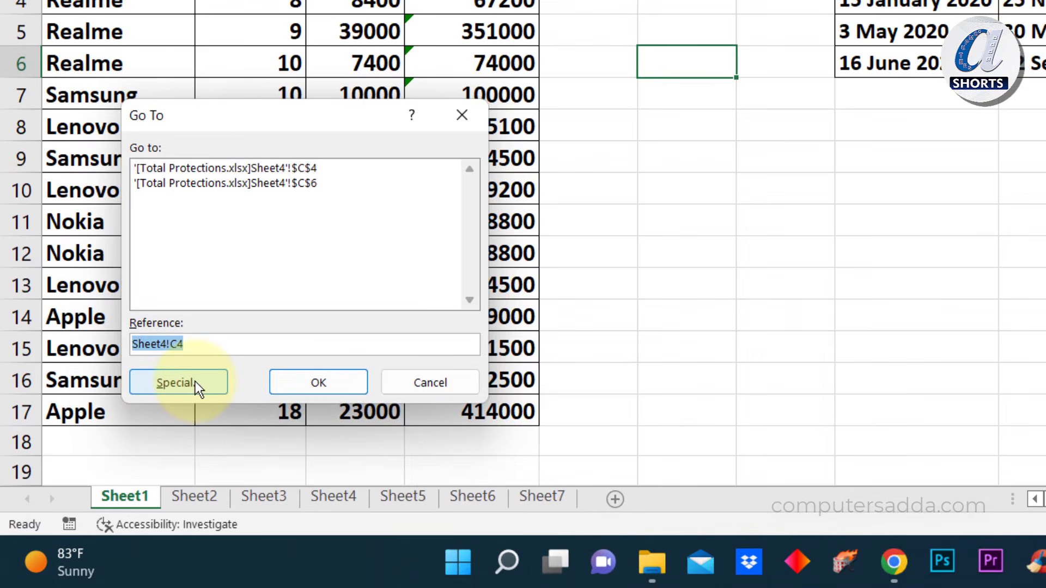
{"action": "left_click", "coordinate": [195, 382]}
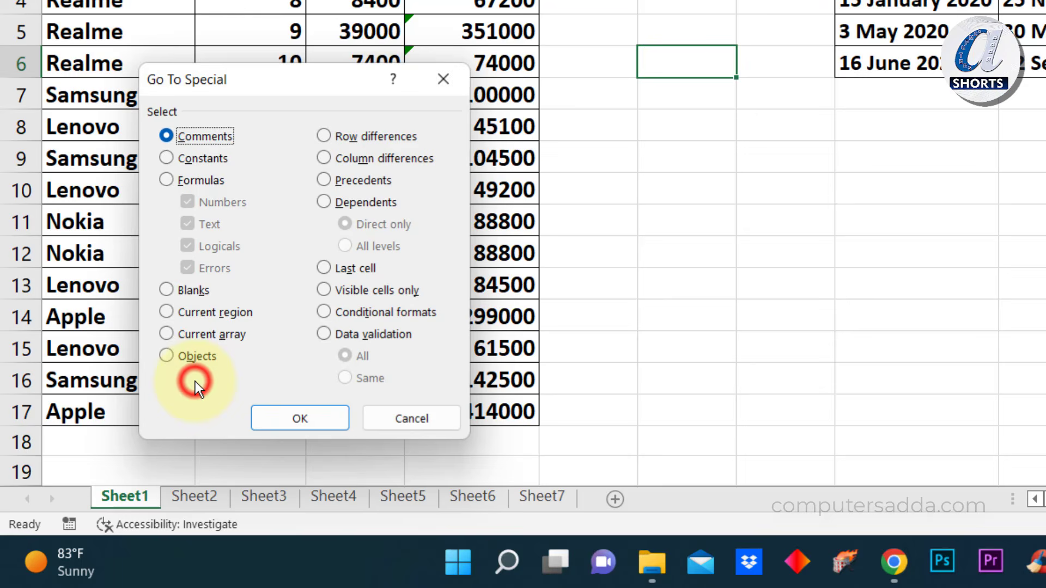
{"action": "left_click", "coordinate": [170, 179]}
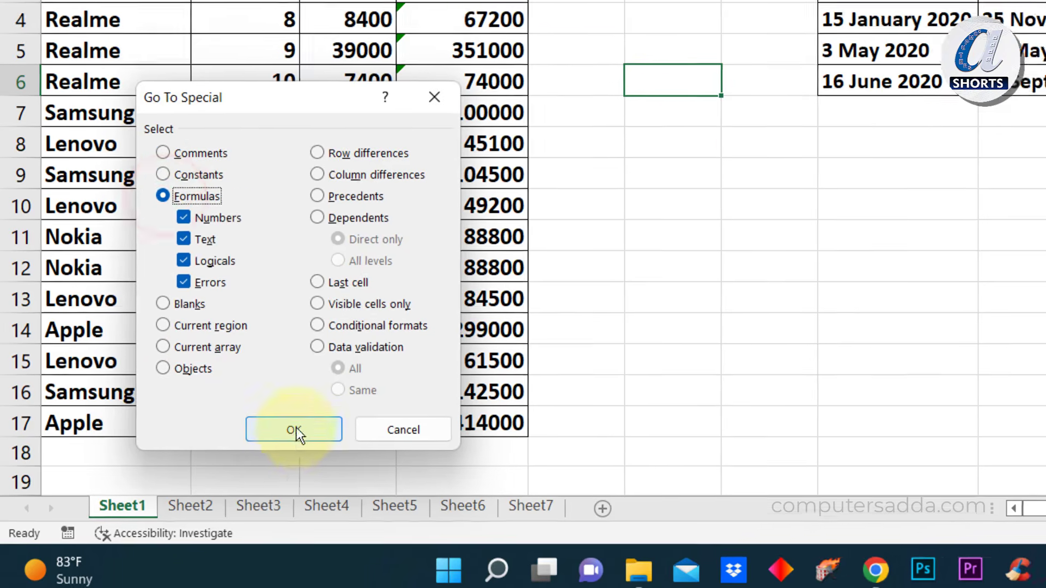
{"action": "left_click", "coordinate": [300, 419]}
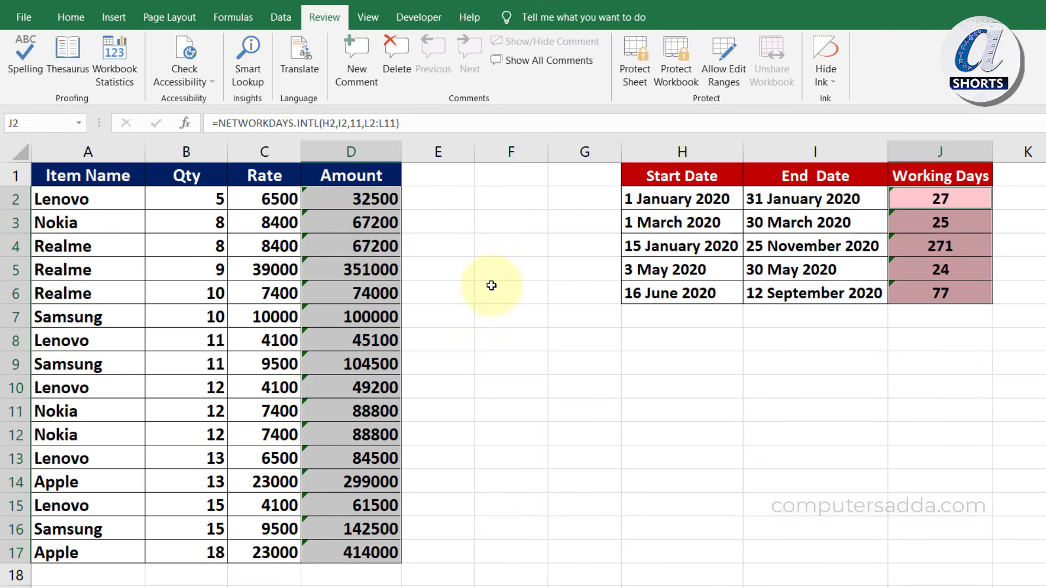
{"action": "key", "text": "ctrl+1"}
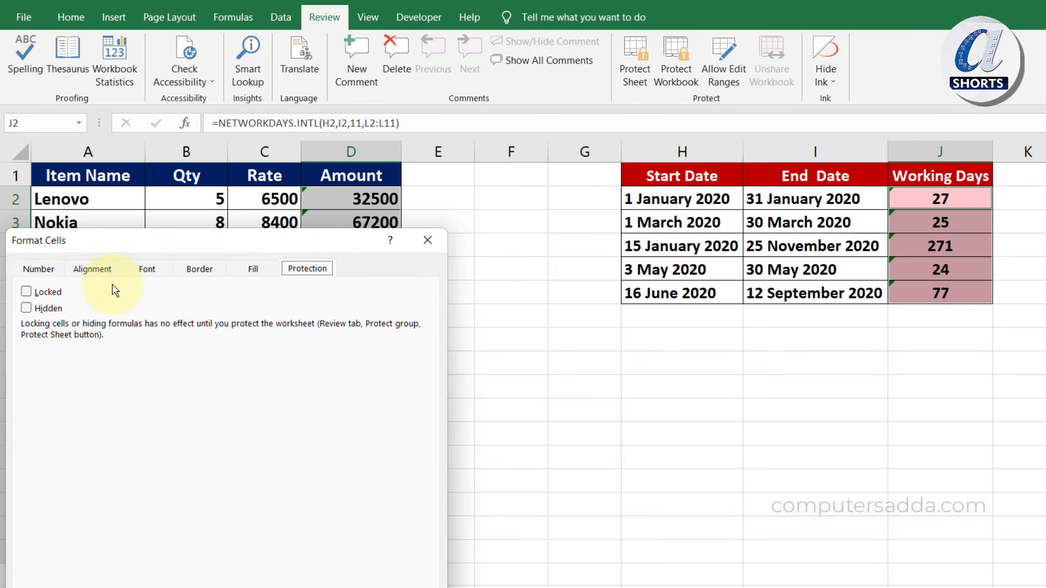
Lock the selected formula cells, then protect Sheet1 with a confirmed password
{"action": "left_click", "coordinate": [27, 292]}
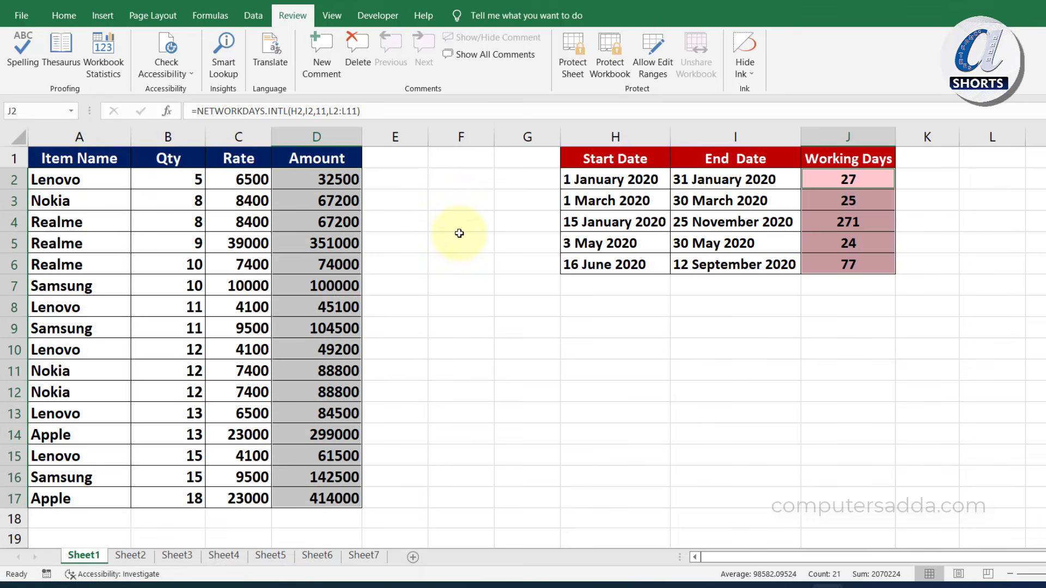
{"action": "left_click", "coordinate": [577, 47]}
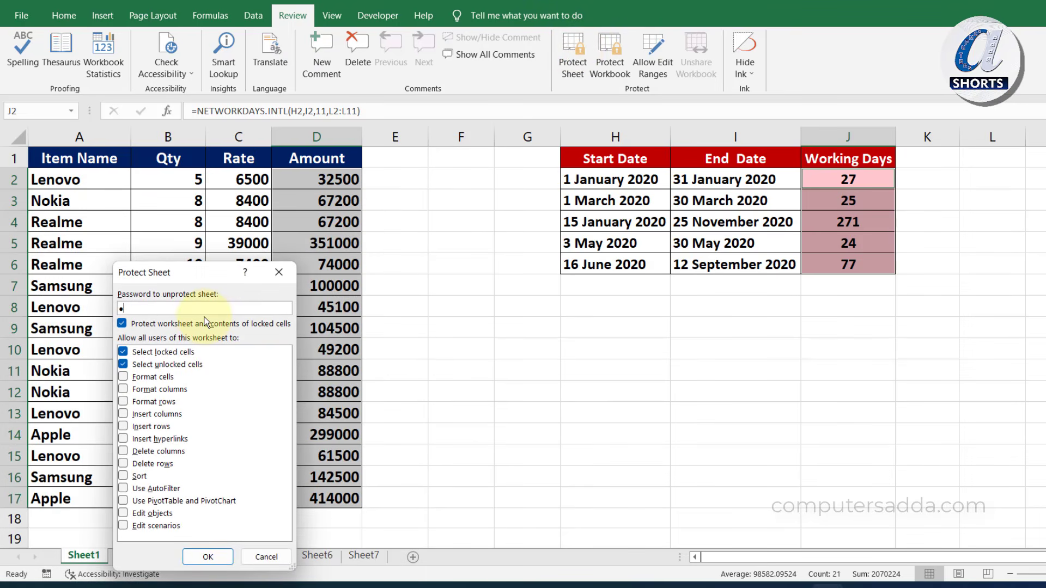
{"action": "left_click", "coordinate": [208, 558]}
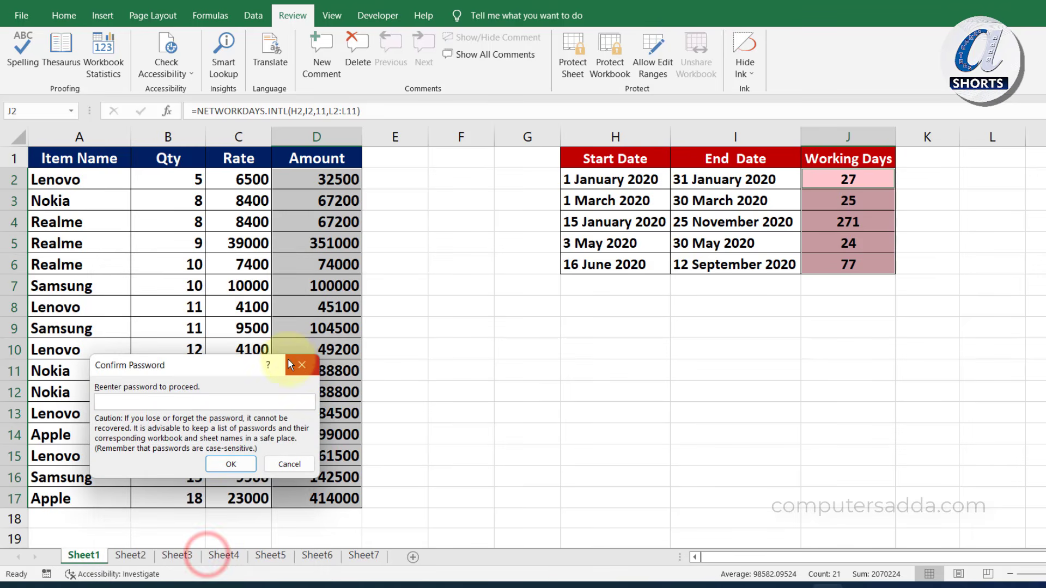
{"action": "type", "text": "•••"}
{"action": "left_click", "coordinate": [235, 463]}
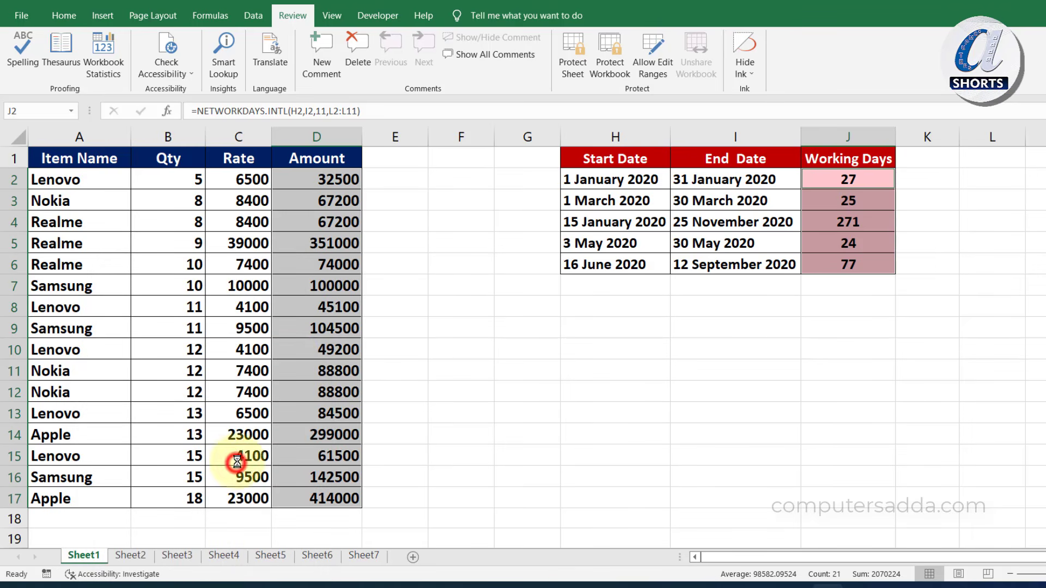
{"action": "left_click", "coordinate": [454, 329]}
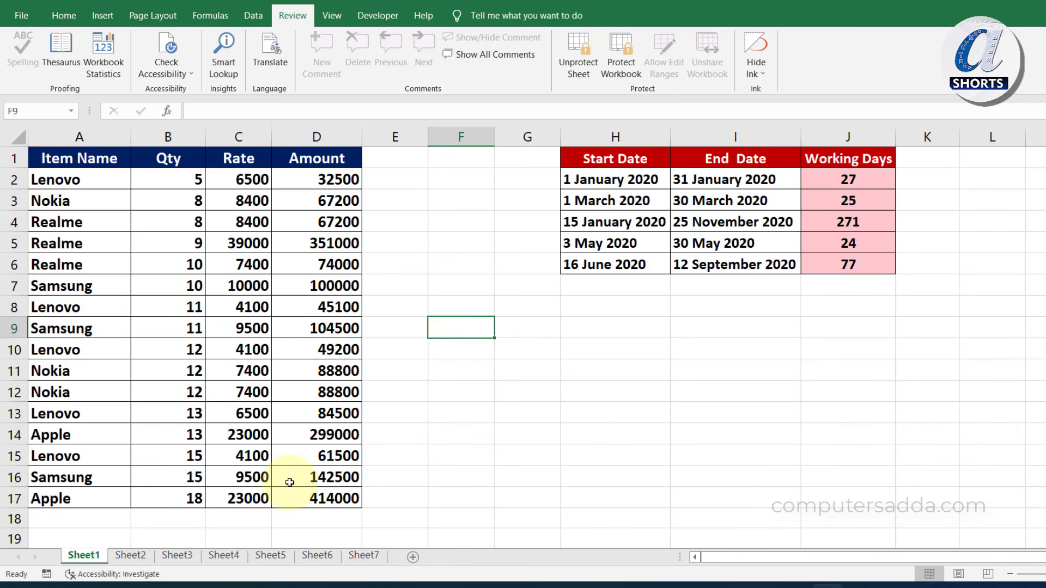
{"action": "double_click", "coordinate": [148, 302]}
{"action": "double_click", "coordinate": [180, 278]}
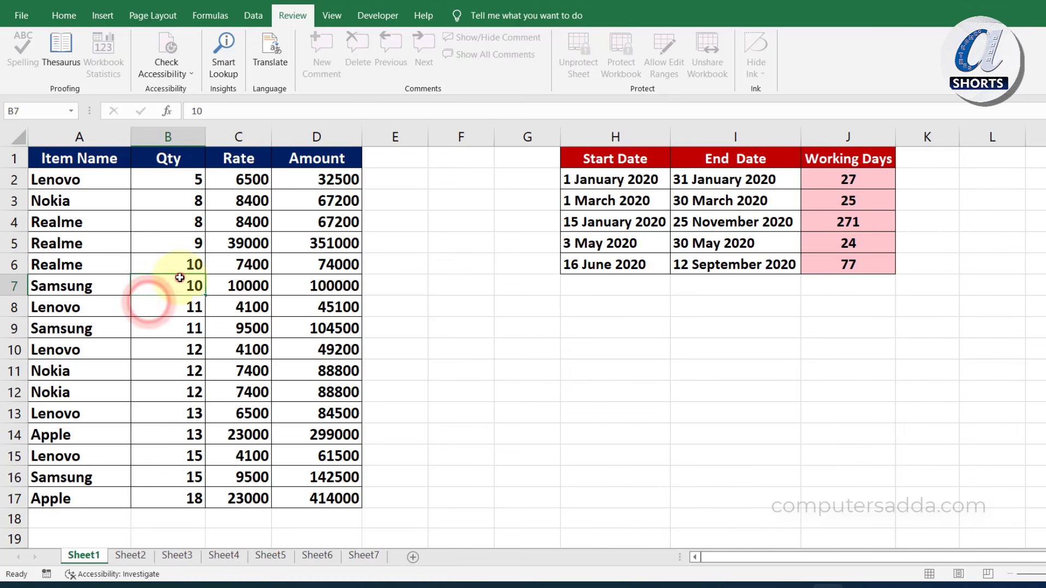
{"action": "double_click", "coordinate": [86, 178]}
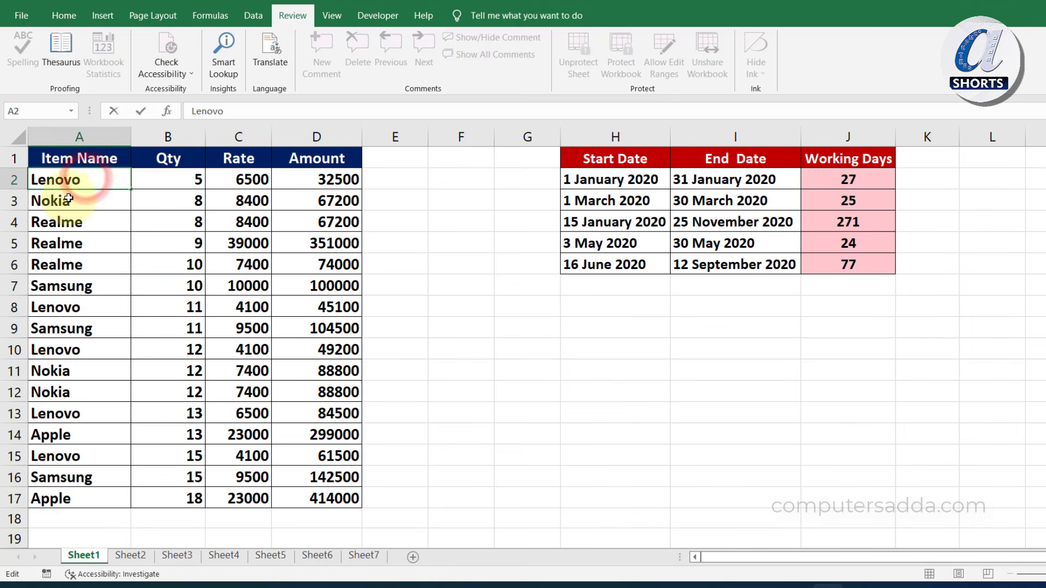
{"action": "left_click", "coordinate": [66, 222]}
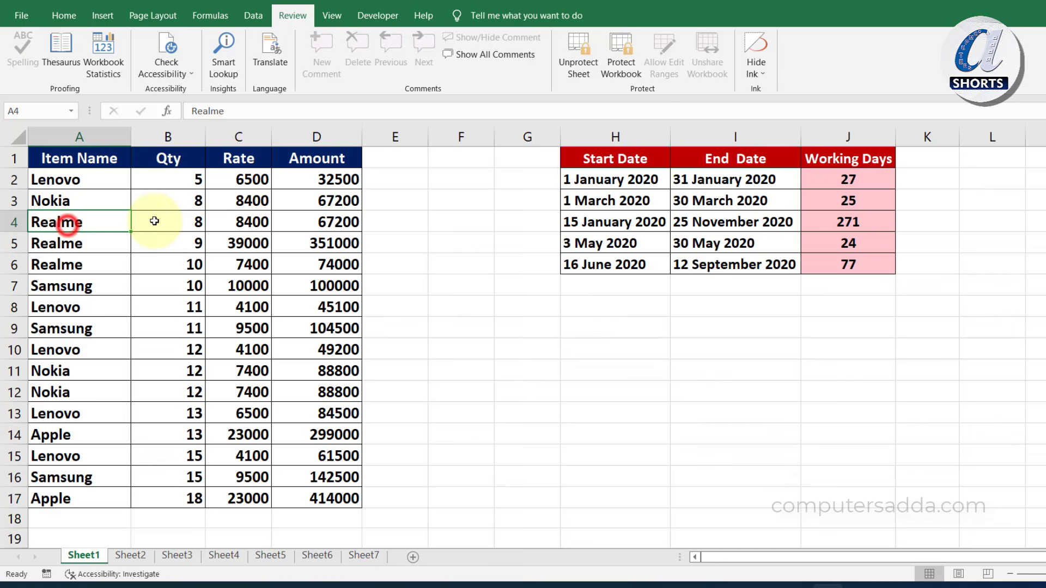
{"action": "double_click", "coordinate": [311, 181]}
{"action": "left_click", "coordinate": [565, 329]}
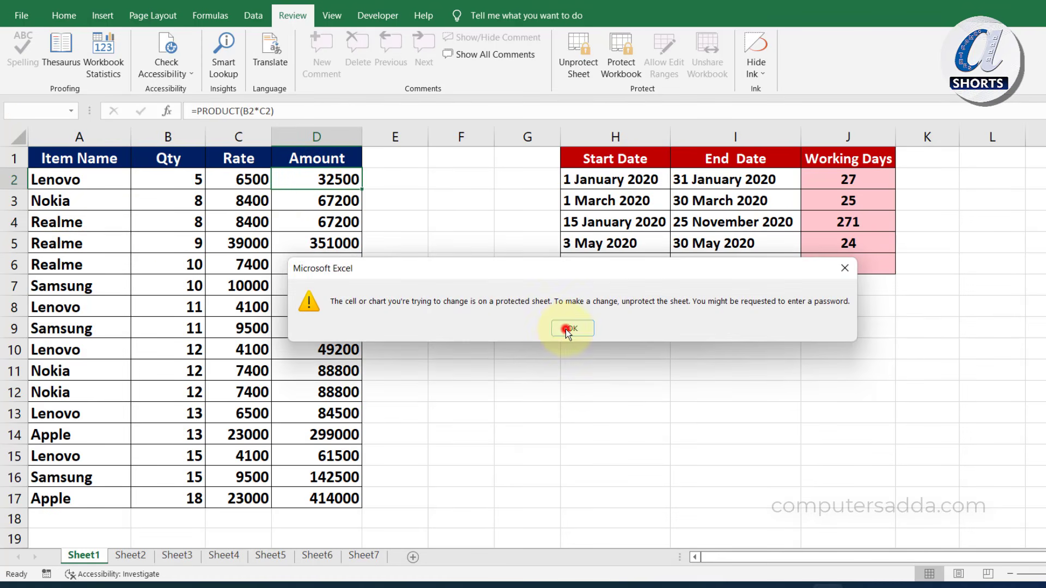
{"action": "left_click", "coordinate": [321, 313]}
{"action": "left_click", "coordinate": [321, 346]}
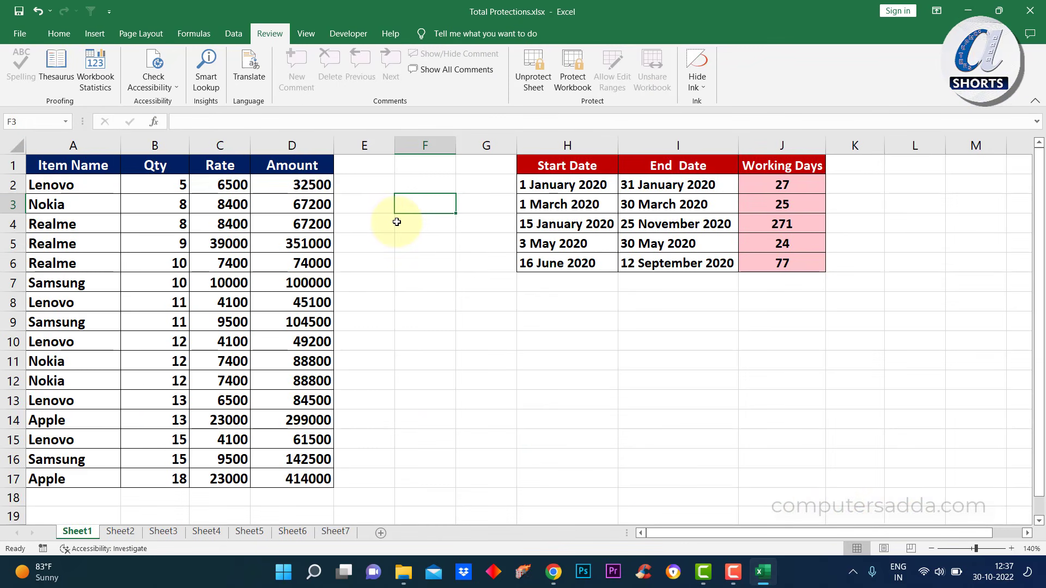
Unprotect Sheet1 with its password, then select all formula cells via Go To Special > Formulas
{"action": "left_click", "coordinate": [521, 71]}
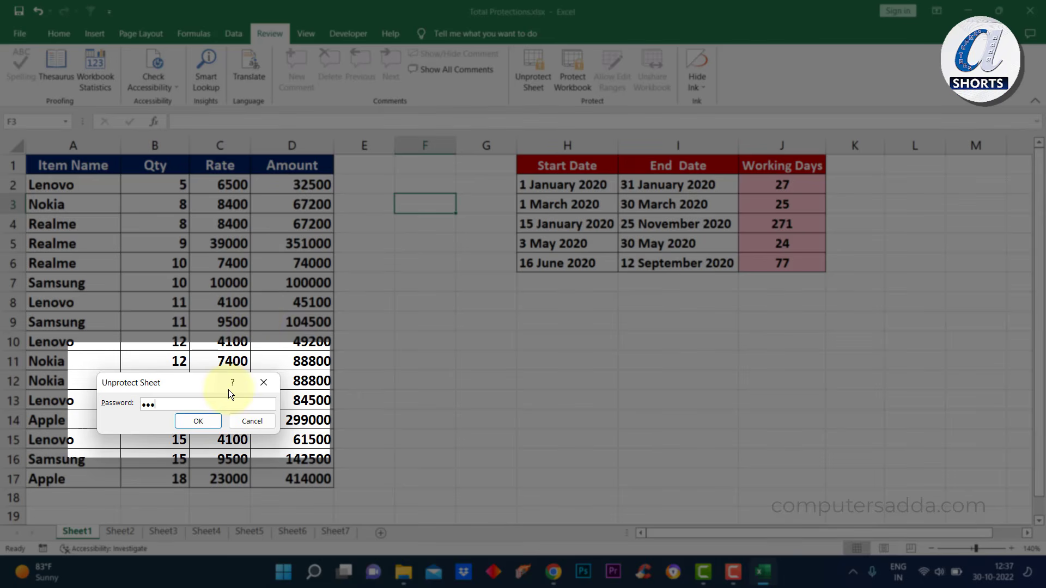
{"action": "left_click", "coordinate": [196, 426]}
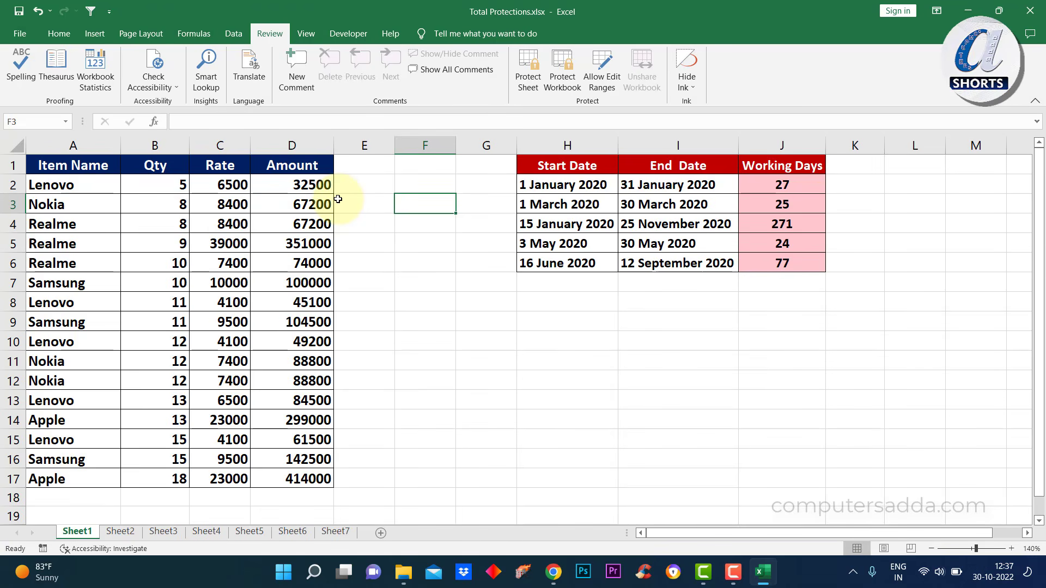
{"action": "key", "text": "ctrl+g"}
{"action": "left_click", "coordinate": [105, 462]}
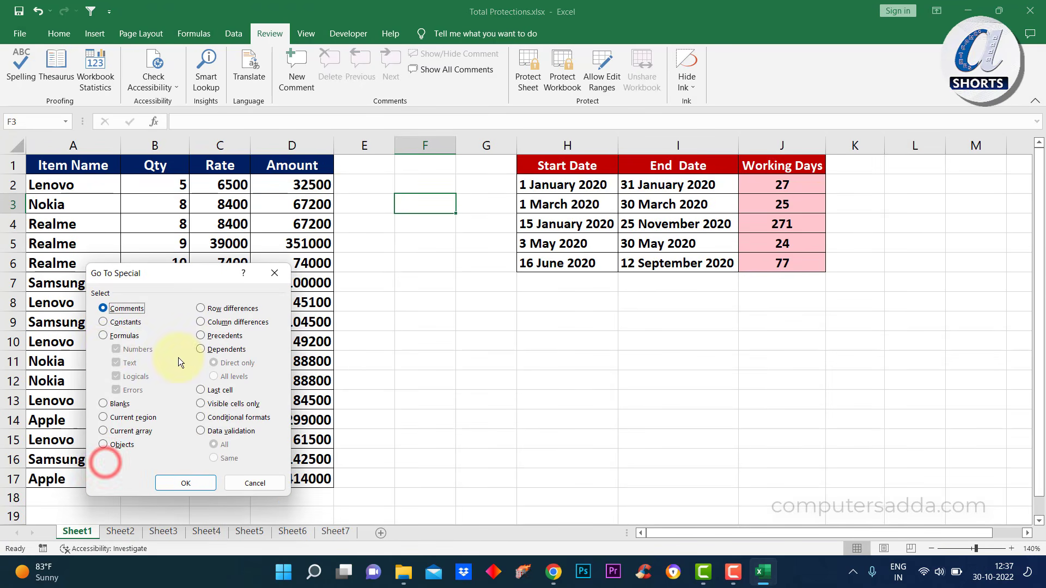
{"action": "left_click", "coordinate": [185, 483]}
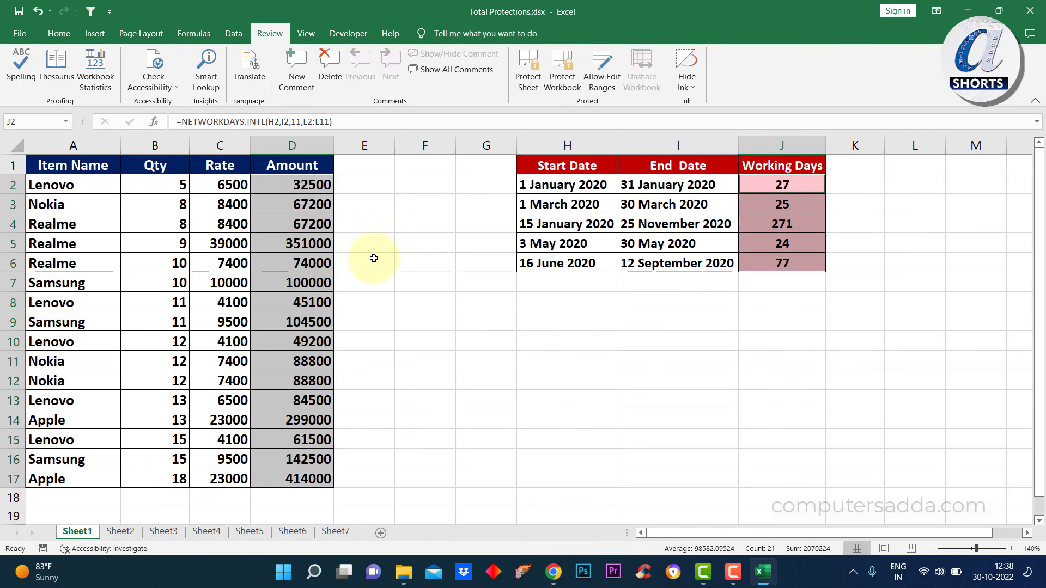
Set the selected formula cells to Hidden on the Protection tab of Format Cells
{"action": "key", "text": "ctrl+1"}
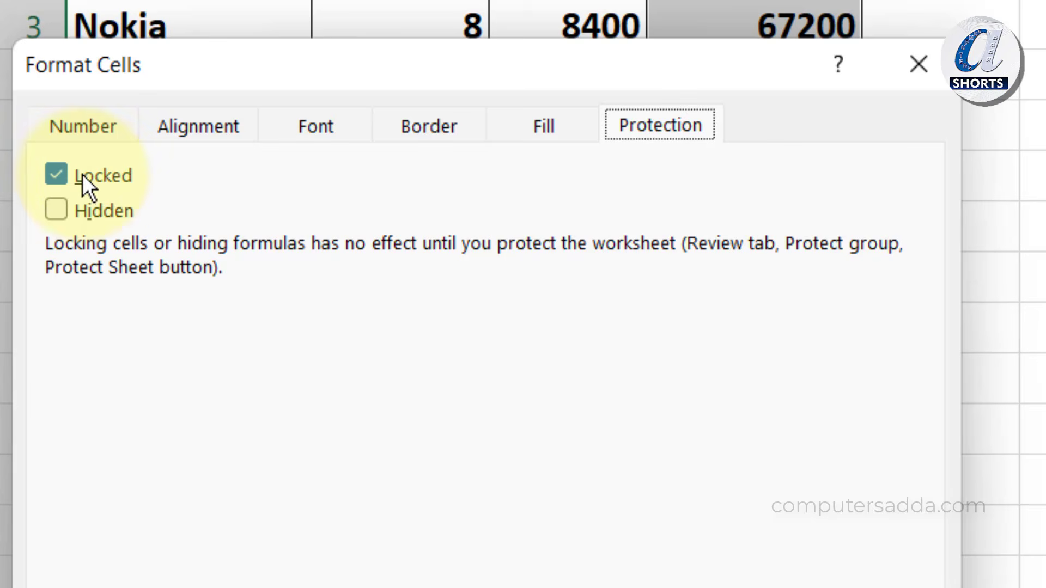
{"action": "left_click", "coordinate": [57, 210]}
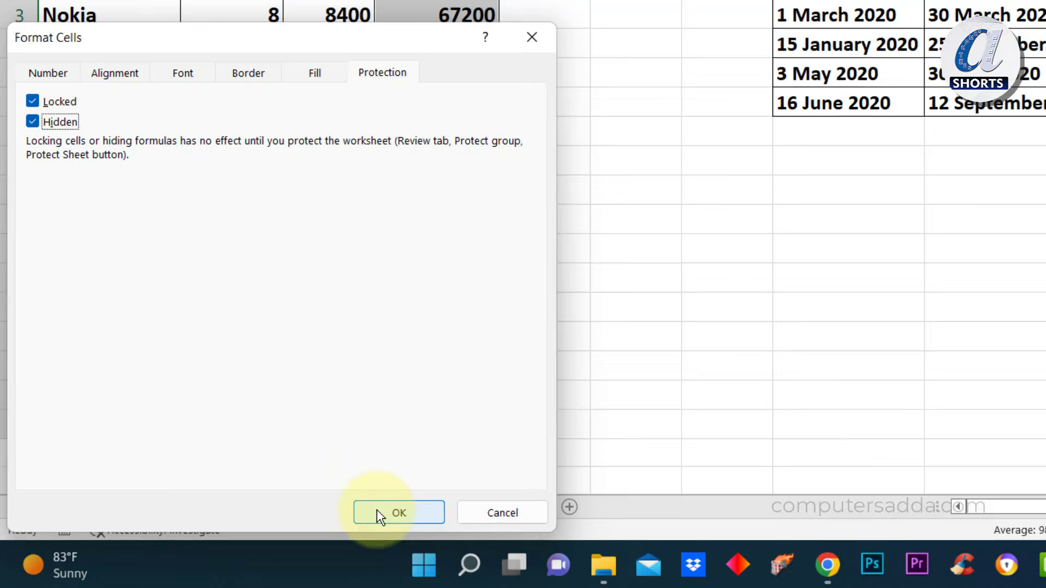
{"action": "left_click", "coordinate": [380, 511]}
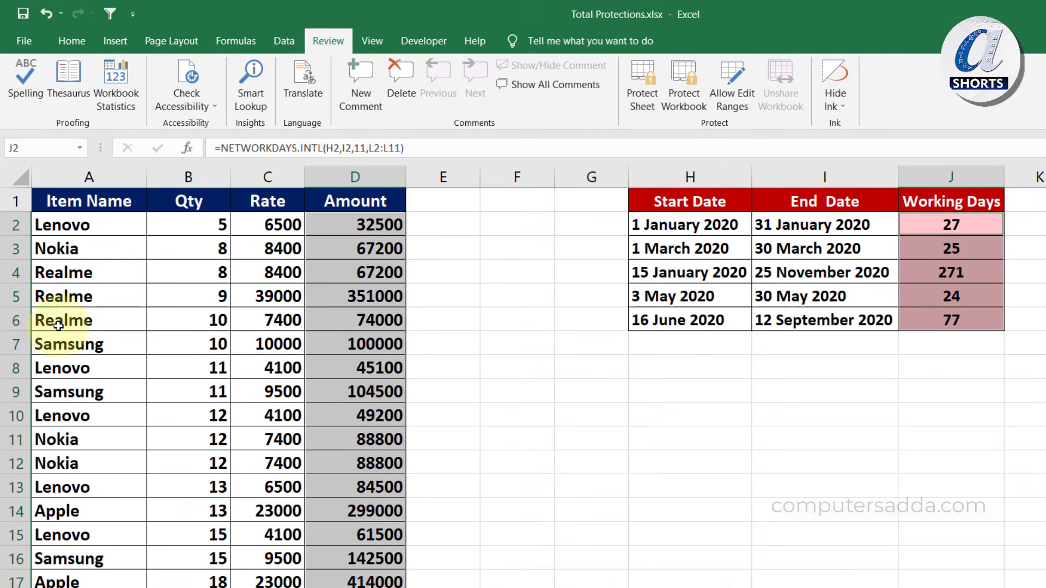
Protect Sheet1 again with a confirmed password
{"action": "left_click", "coordinate": [558, 279]}
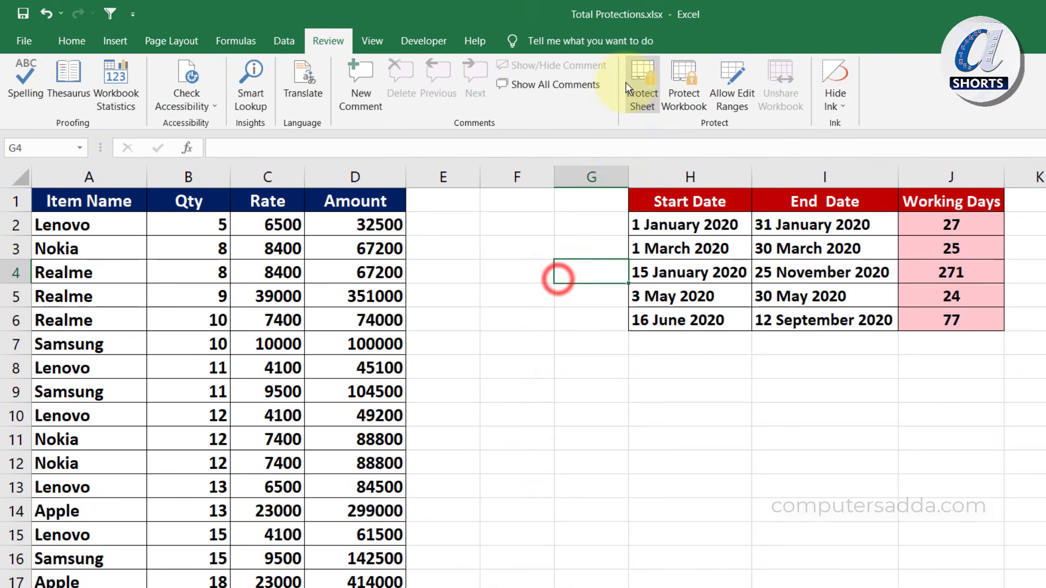
{"action": "left_click", "coordinate": [632, 83]}
{"action": "type", "text": "123"}
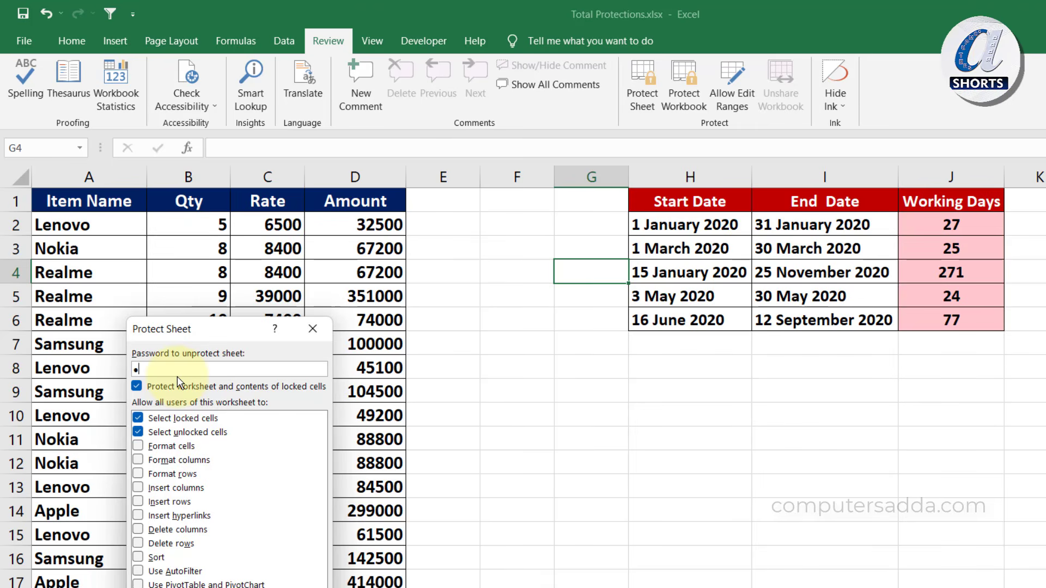
{"action": "key", "text": "Return"}
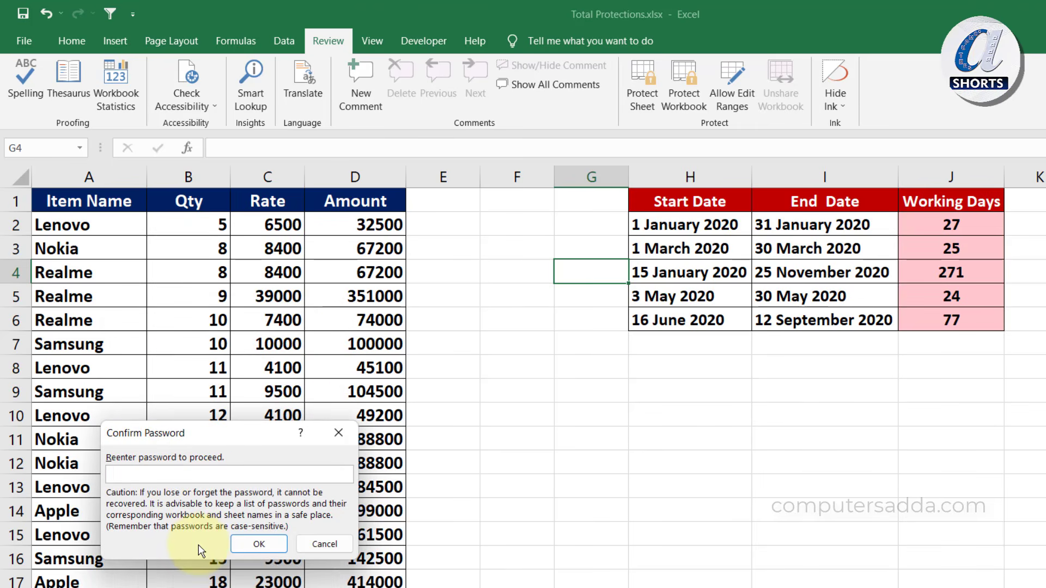
{"action": "left_click", "coordinate": [259, 544]}
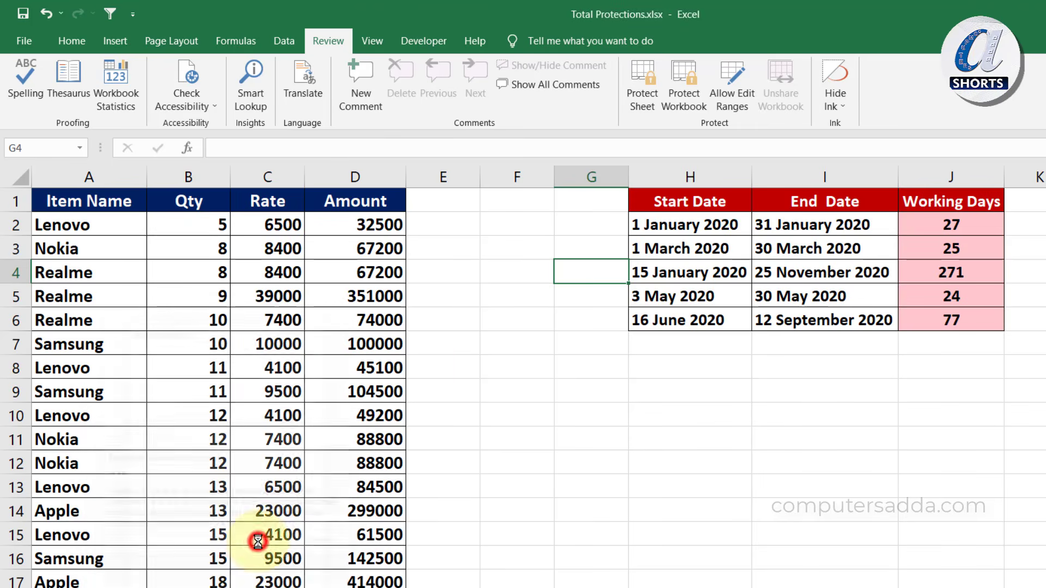
{"action": "left_click", "coordinate": [493, 325]}
Check that the Amount formulas are hidden and that editing D4 is refused
{"action": "left_click", "coordinate": [361, 228]}
{"action": "left_click", "coordinate": [348, 272]}
{"action": "left_click", "coordinate": [356, 343]}
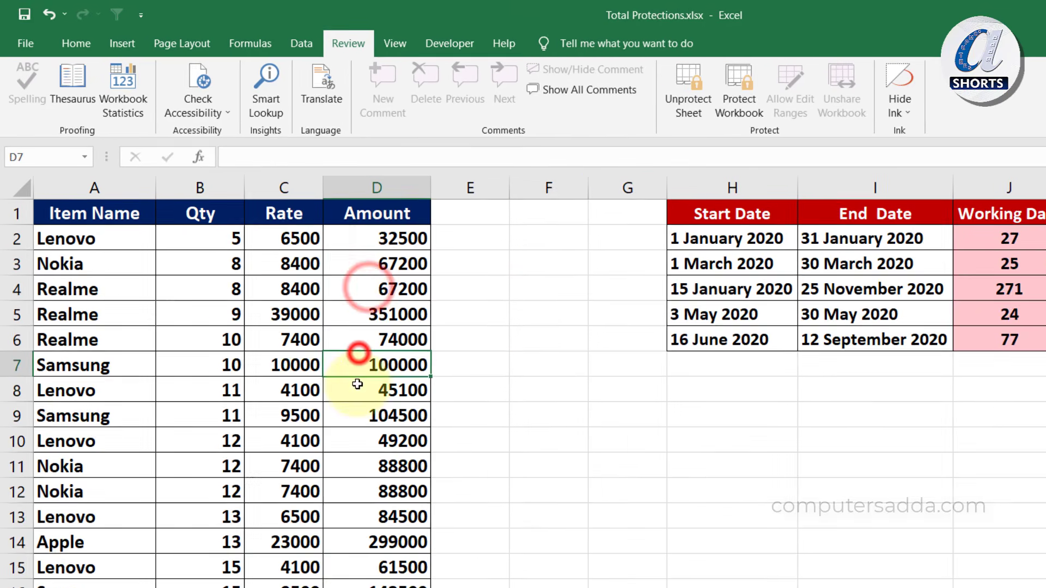
{"action": "left_click", "coordinate": [342, 268]}
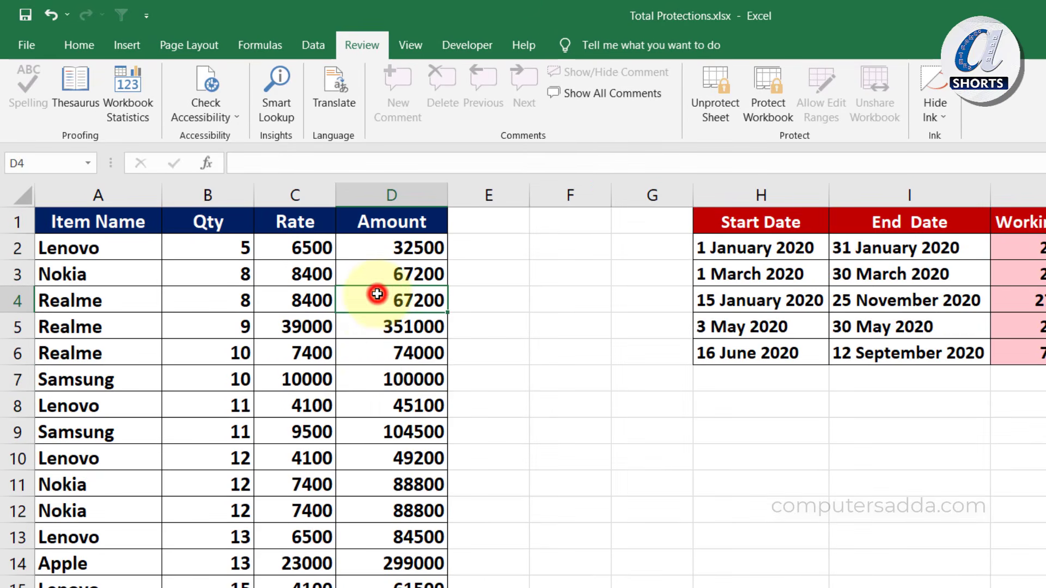
{"action": "double_click", "coordinate": [377, 294]}
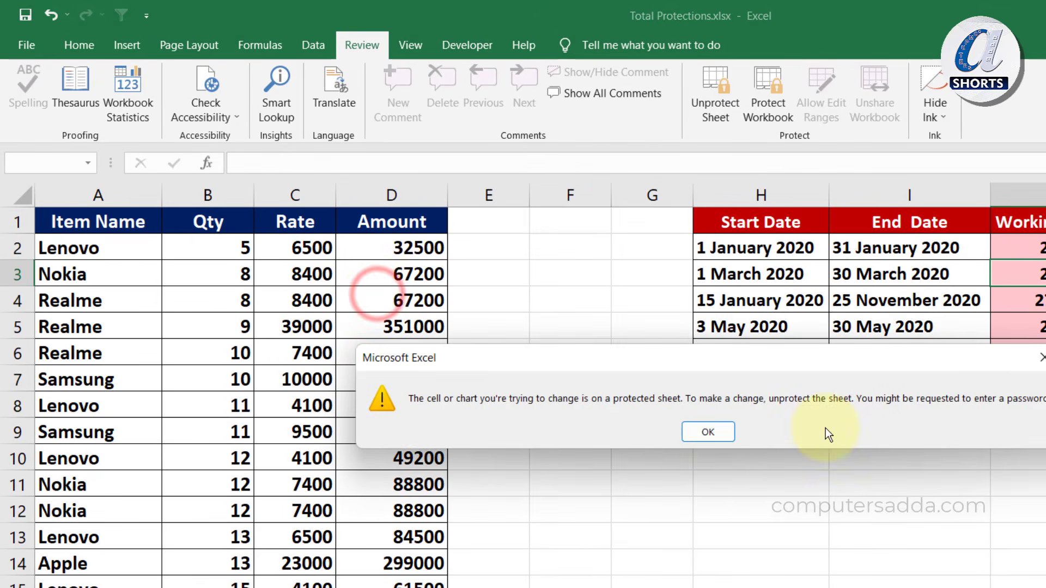
{"action": "left_click", "coordinate": [725, 436]}
{"action": "left_click", "coordinate": [1038, 280]}
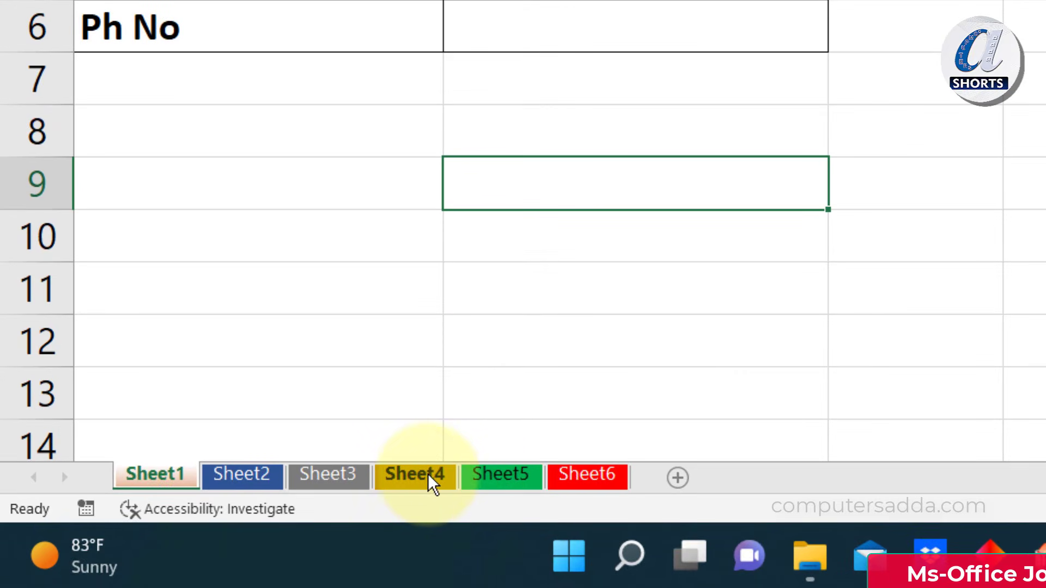
Protect the workbook structure with a confirmed password
{"action": "right_click", "coordinate": [496, 480]}
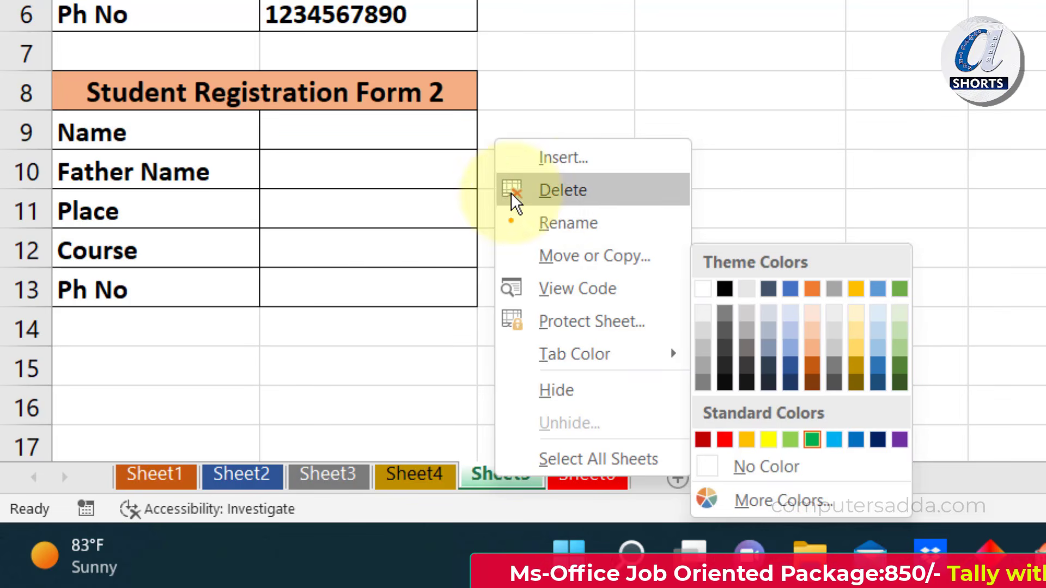
{"action": "left_click", "coordinate": [406, 267]}
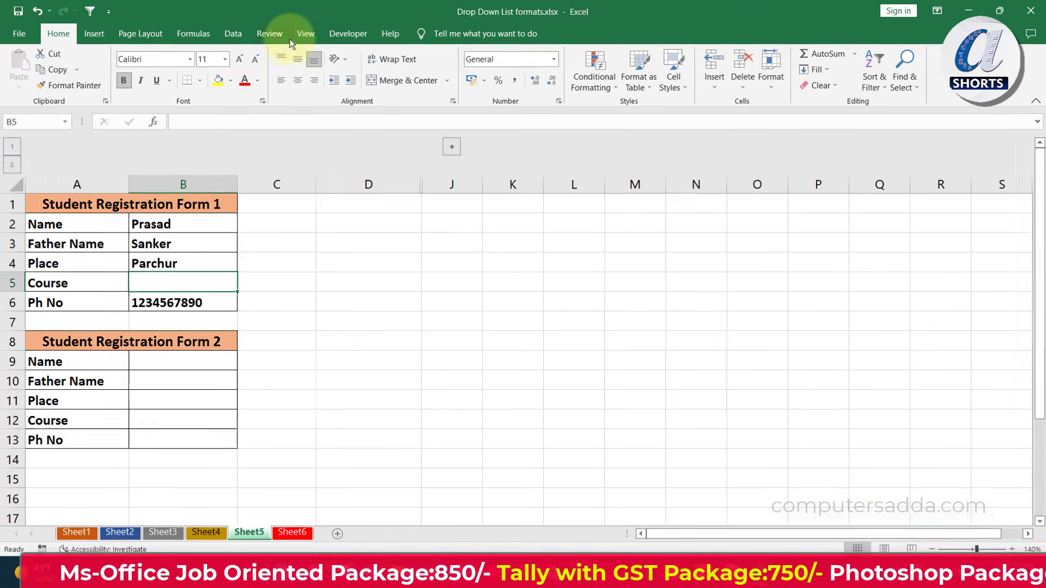
{"action": "left_click", "coordinate": [271, 34]}
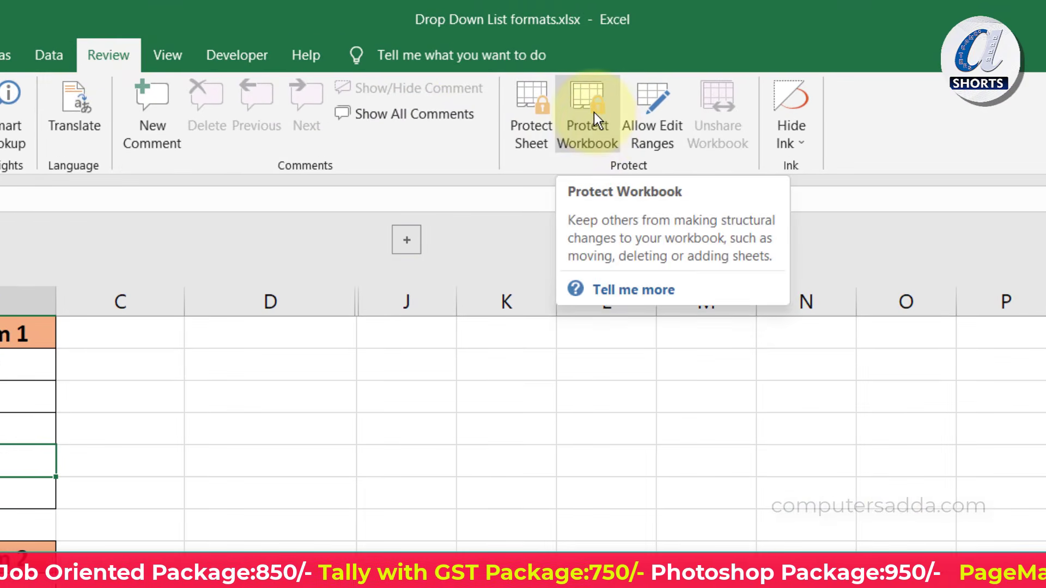
{"action": "left_click", "coordinate": [595, 116]}
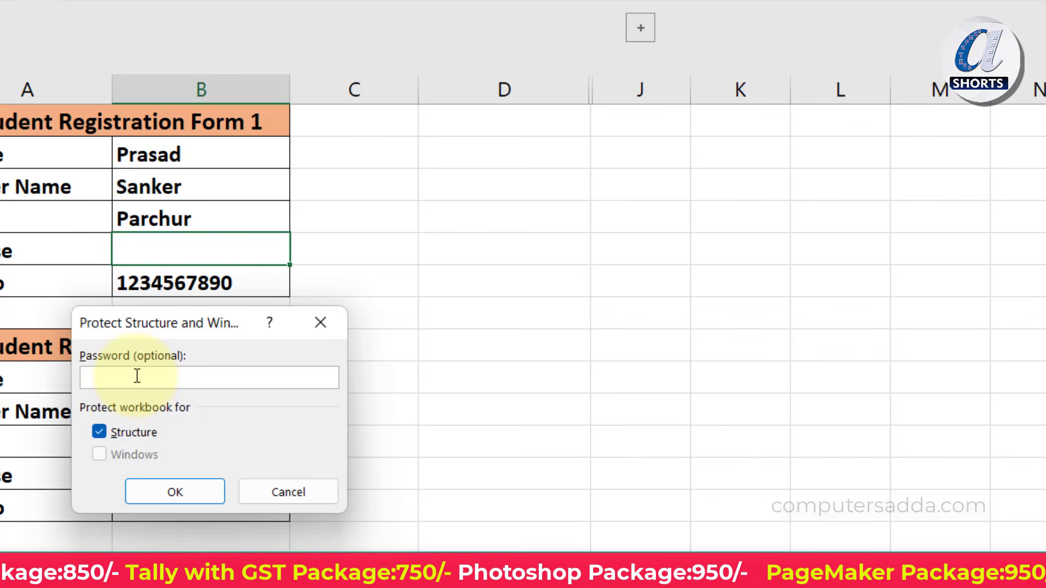
{"action": "type", "text": "123"}
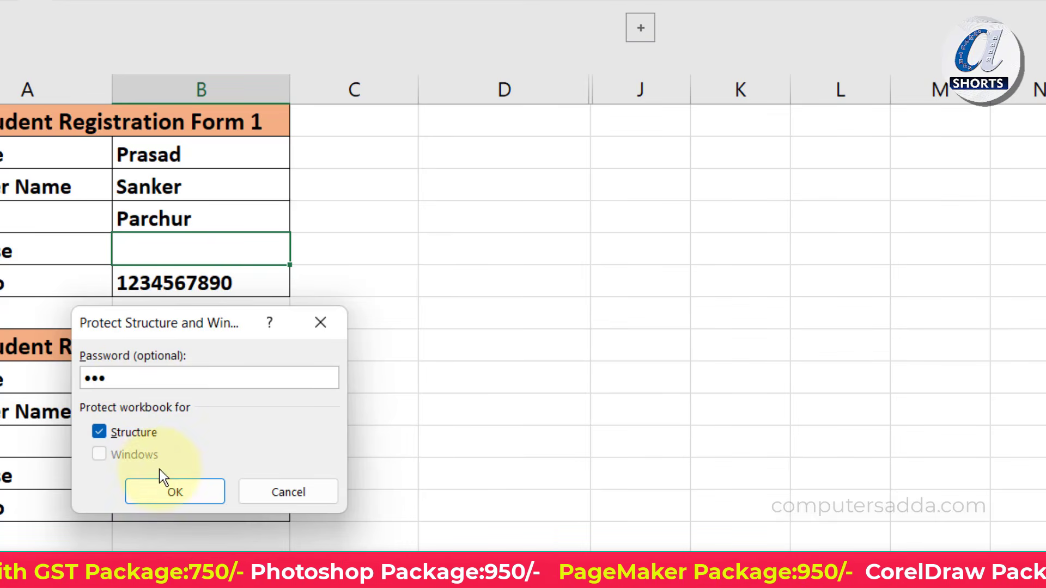
{"action": "left_click", "coordinate": [167, 488]}
{"action": "type", "text": "123"}
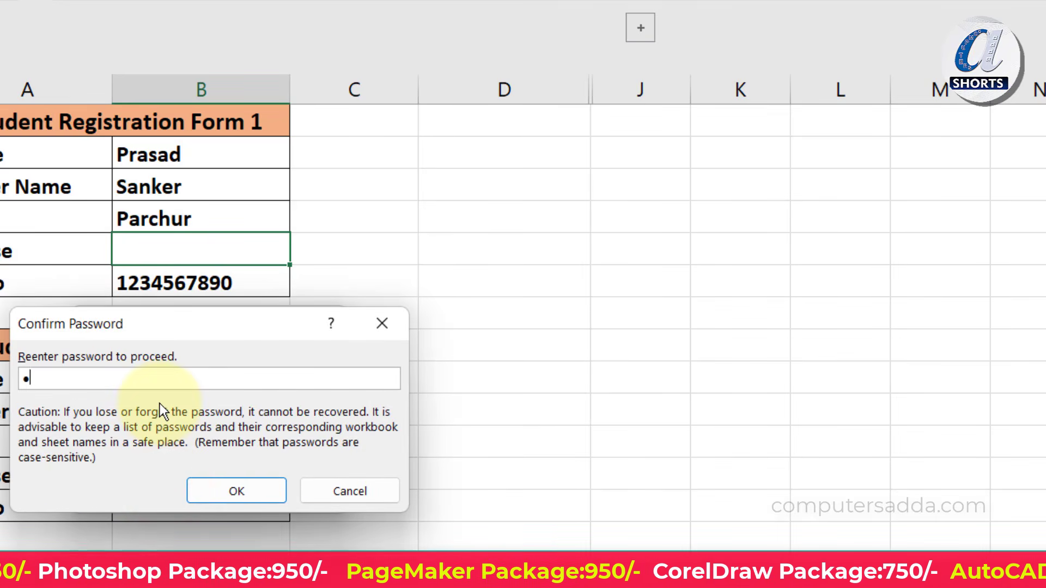
{"action": "left_click", "coordinate": [217, 498]}
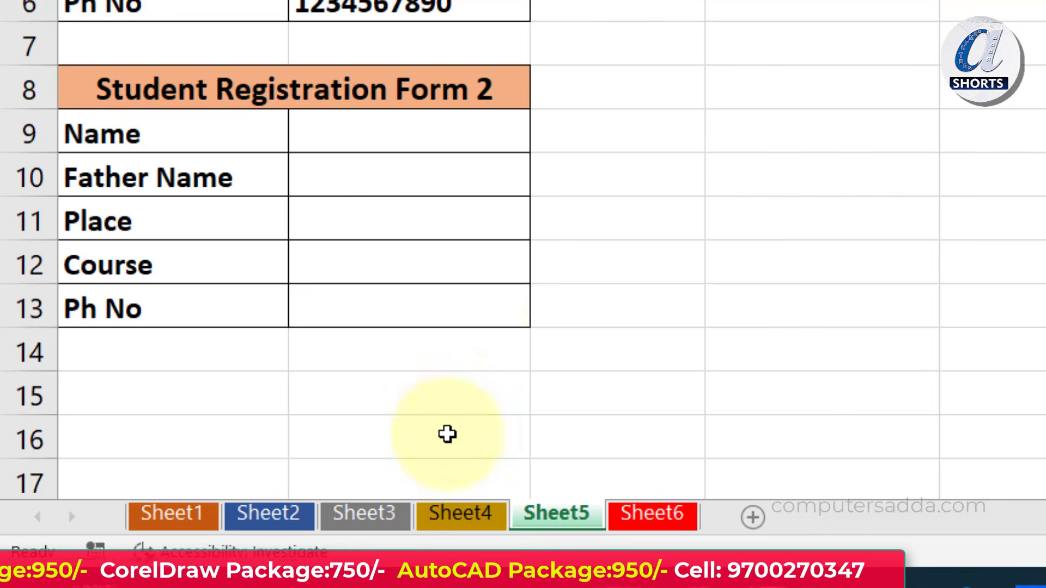
Test the protection by dragging and right-clicking the Sheet2 tab
{"action": "left_click", "coordinate": [268, 515]}
{"action": "mouse_move", "coordinate": [272, 520]}
{"action": "left_mouse_down"}
{"action": "mouse_move", "coordinate": [567, 502]}
{"action": "mouse_move", "coordinate": [635, 509]}
{"action": "mouse_move", "coordinate": [264, 527]}
{"action": "left_mouse_up"}
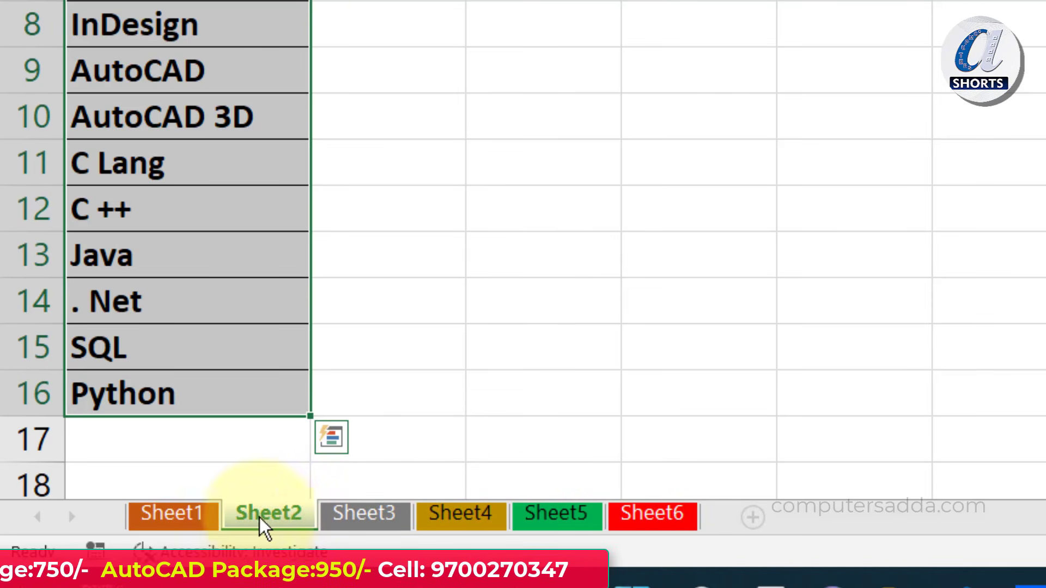
{"action": "right_click", "coordinate": [233, 522]}
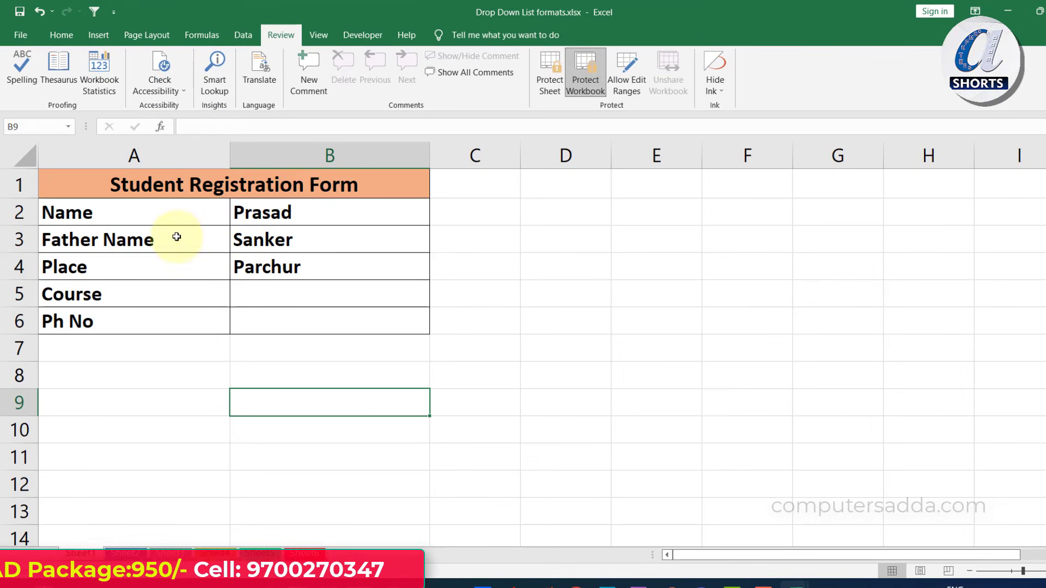
{"action": "left_click", "coordinate": [170, 215]}
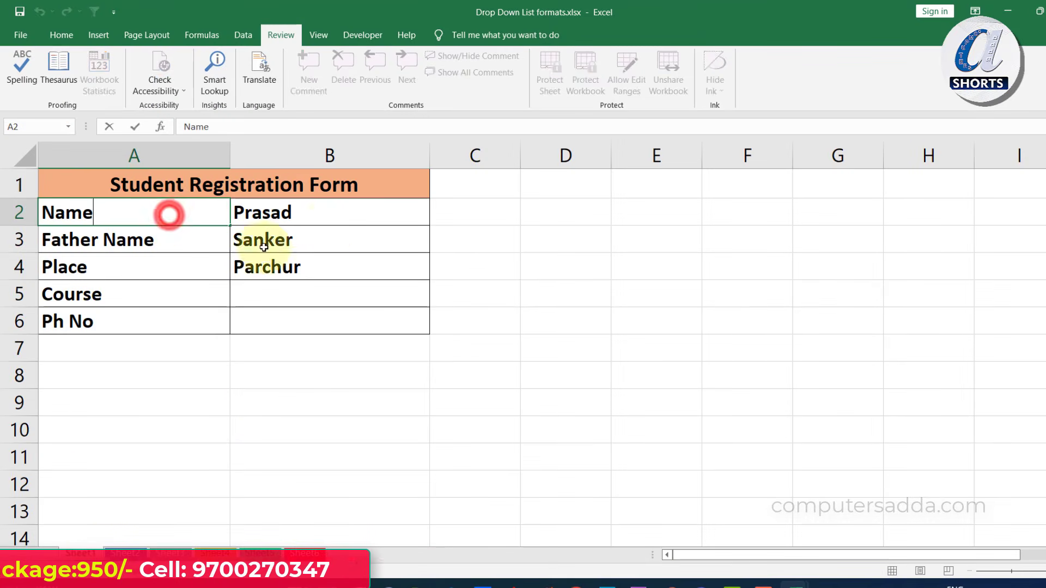
{"action": "left_click", "coordinate": [319, 214]}
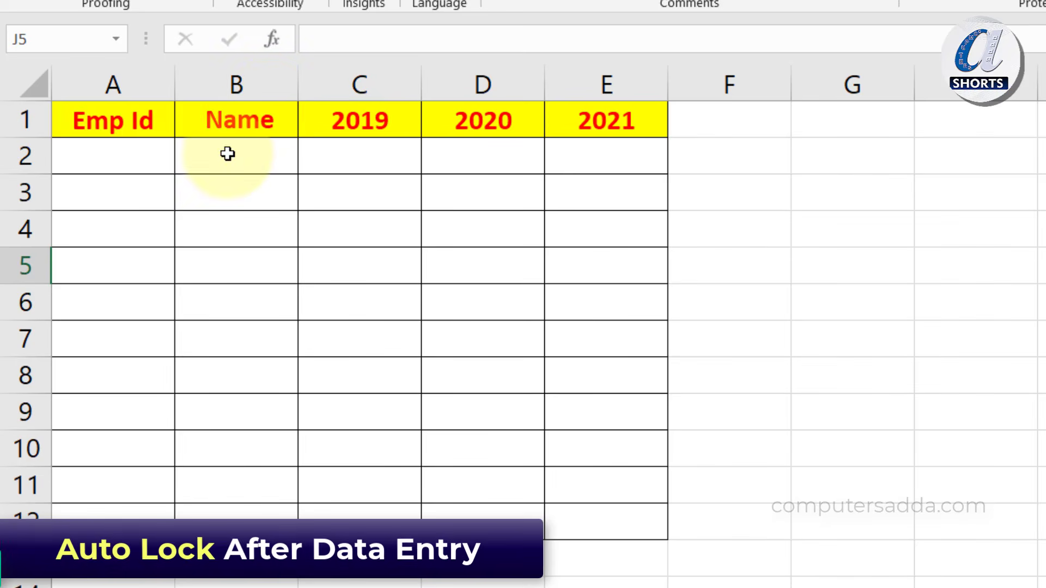
{"action": "double_click", "coordinate": [81, 153]}
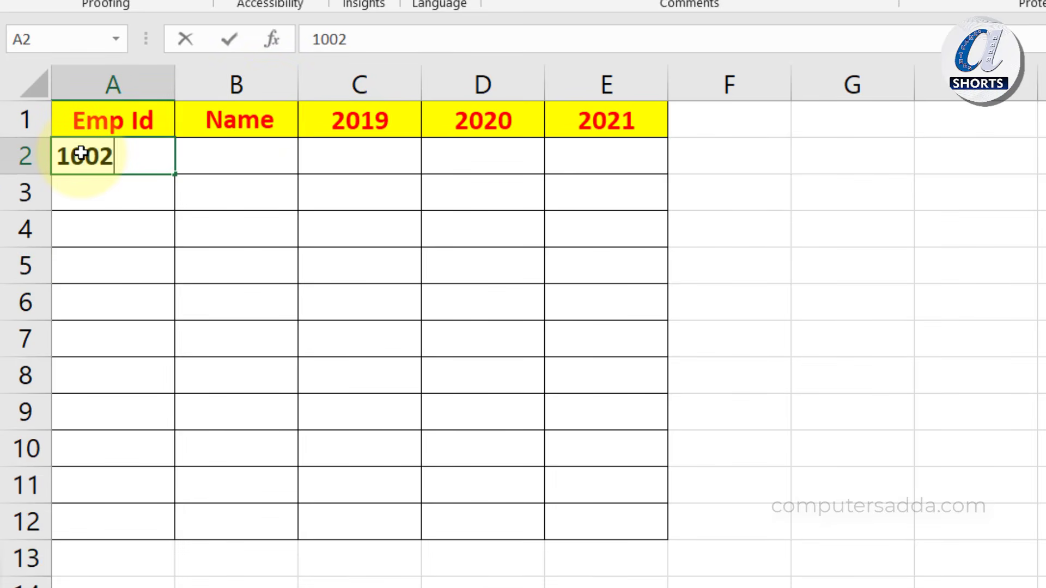
{"action": "key", "text": "Return"}
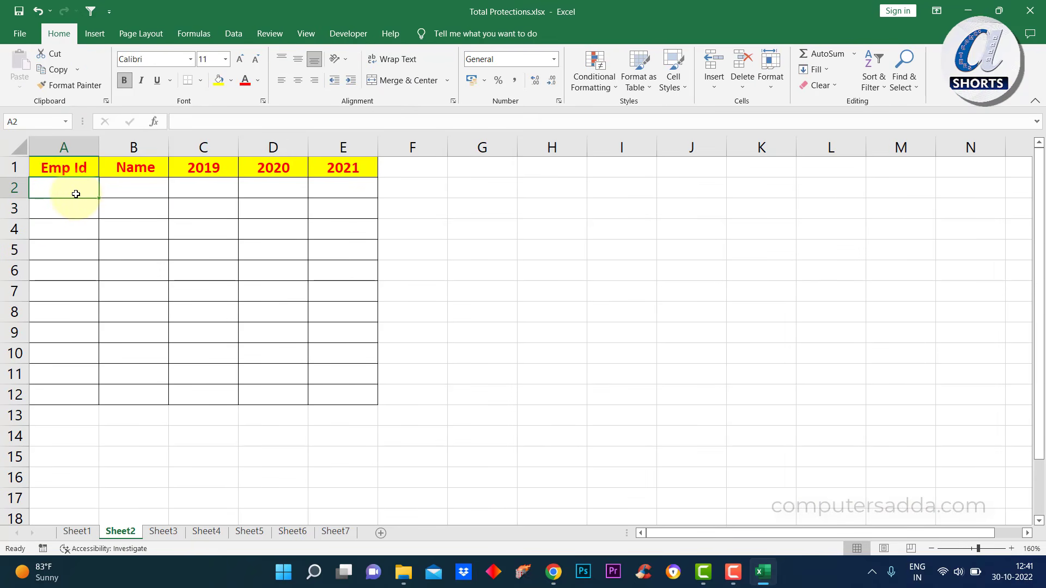
Unlock cells A2:E12 in the Protection tab of Format Cells
{"action": "left_click_drag", "start_coordinate": [57, 188], "coordinate": [325, 398]}
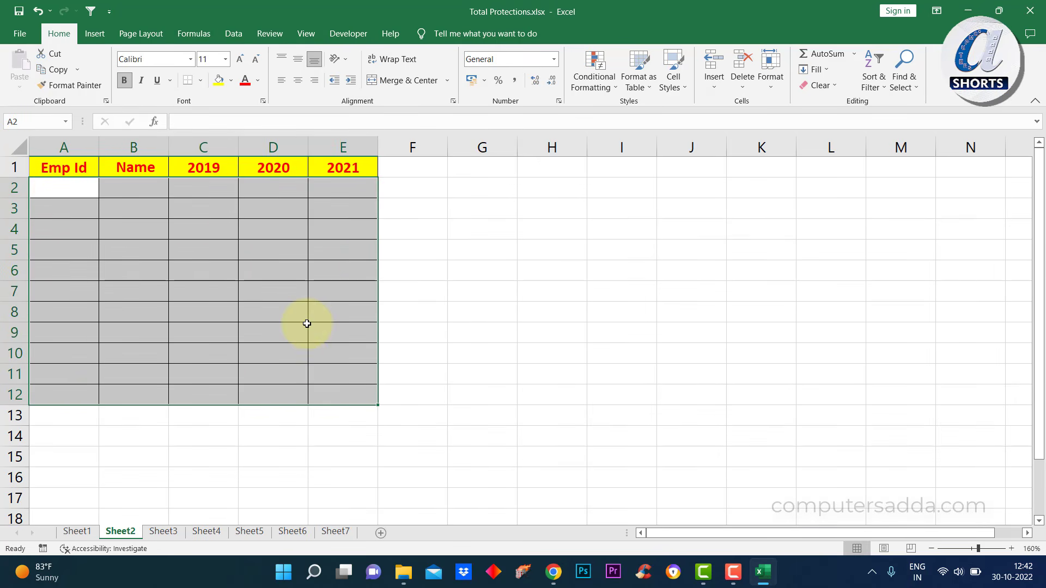
{"action": "key", "text": "ctrl+1"}
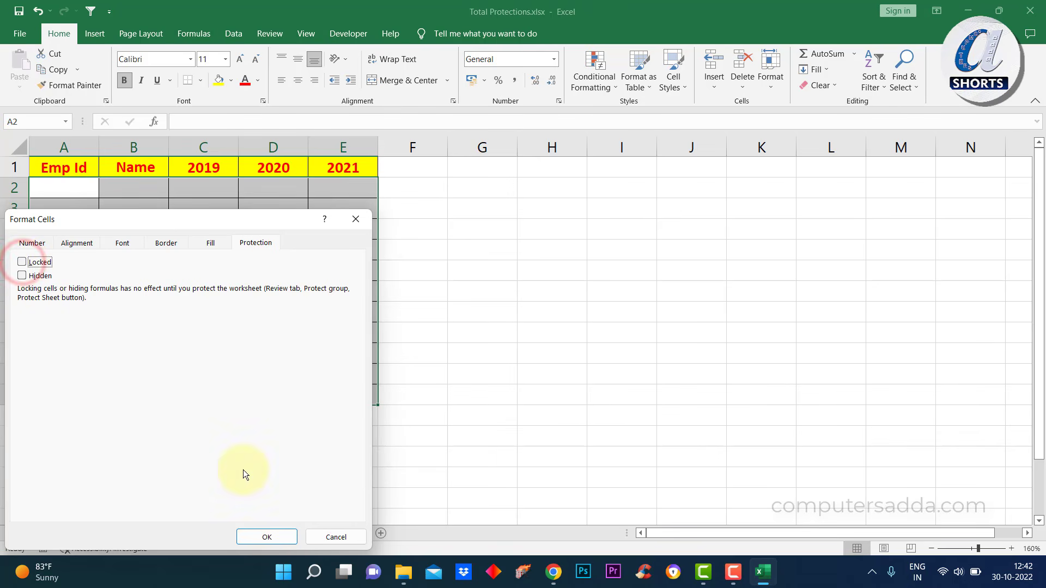
{"action": "left_click", "coordinate": [267, 538]}
Protect Sheet2 with a confirmed password
{"action": "left_click", "coordinate": [264, 36]}
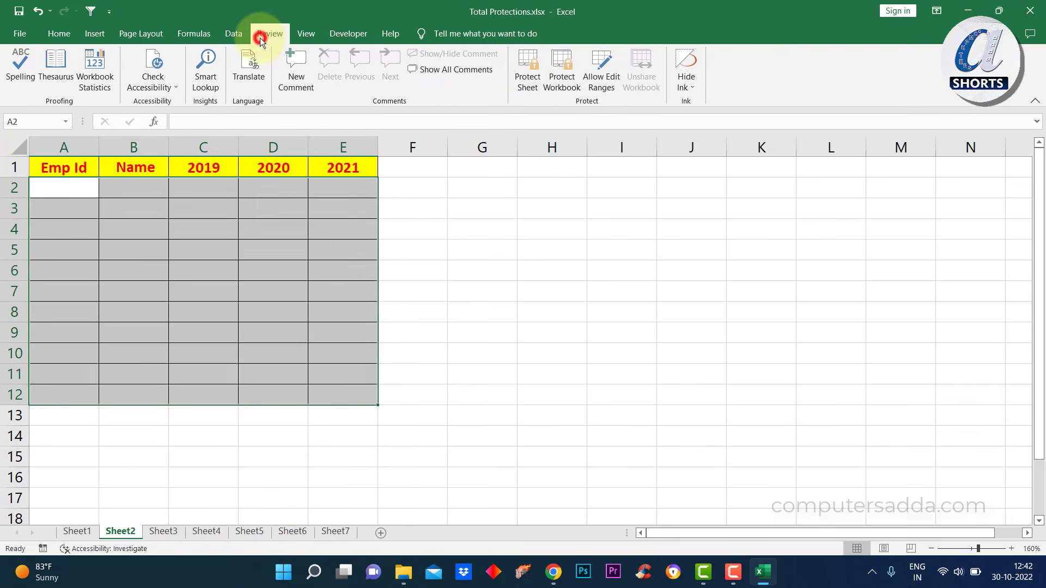
{"action": "left_click", "coordinate": [528, 67]}
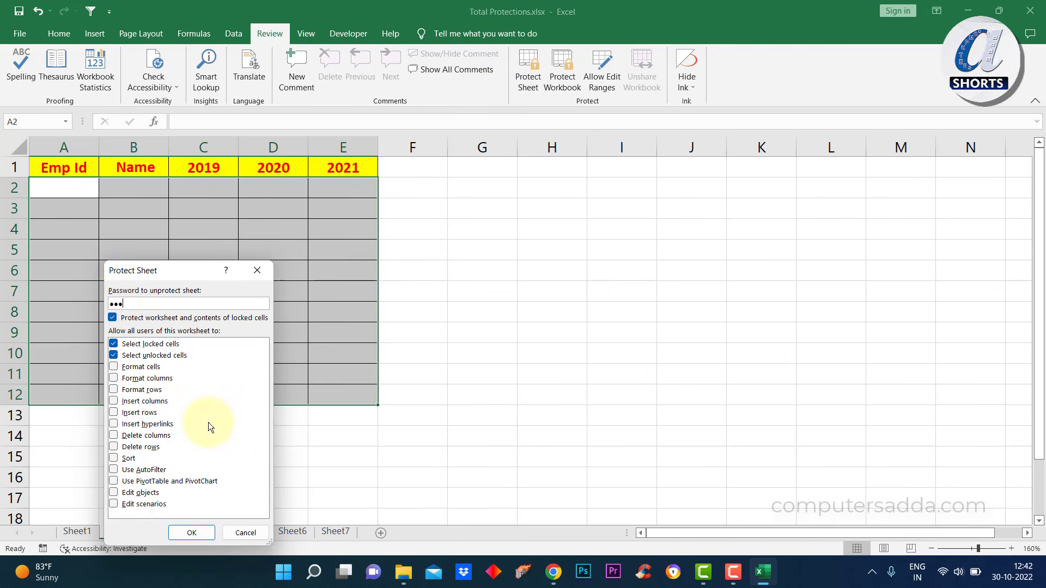
{"action": "key", "text": "Return"}
{"action": "type", "text": "123"}
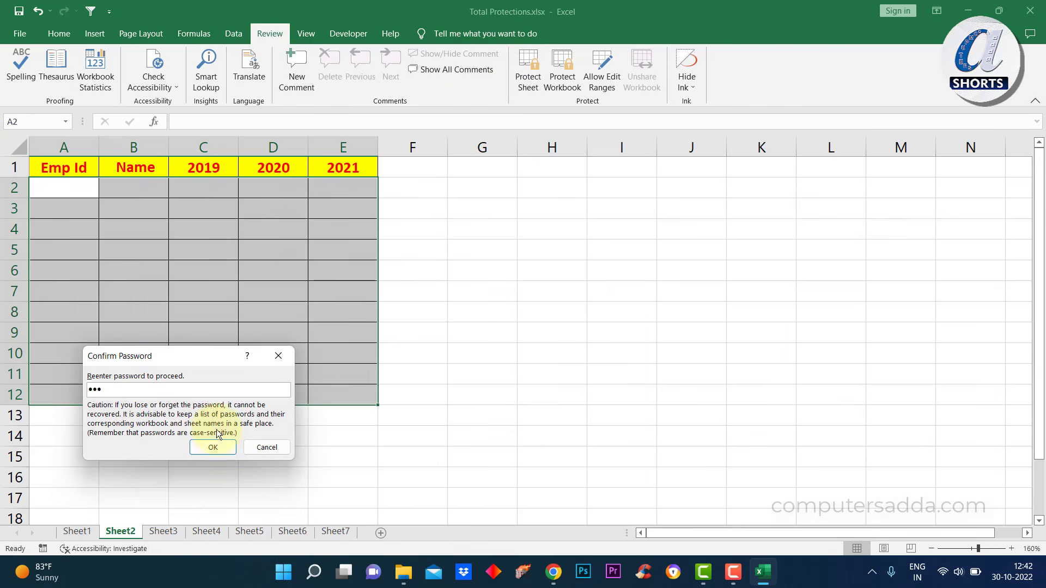
{"action": "left_click", "coordinate": [216, 448]}
Test that A2 still accepts entries by typing 'fghfgh' into it
{"action": "left_click", "coordinate": [63, 191]}
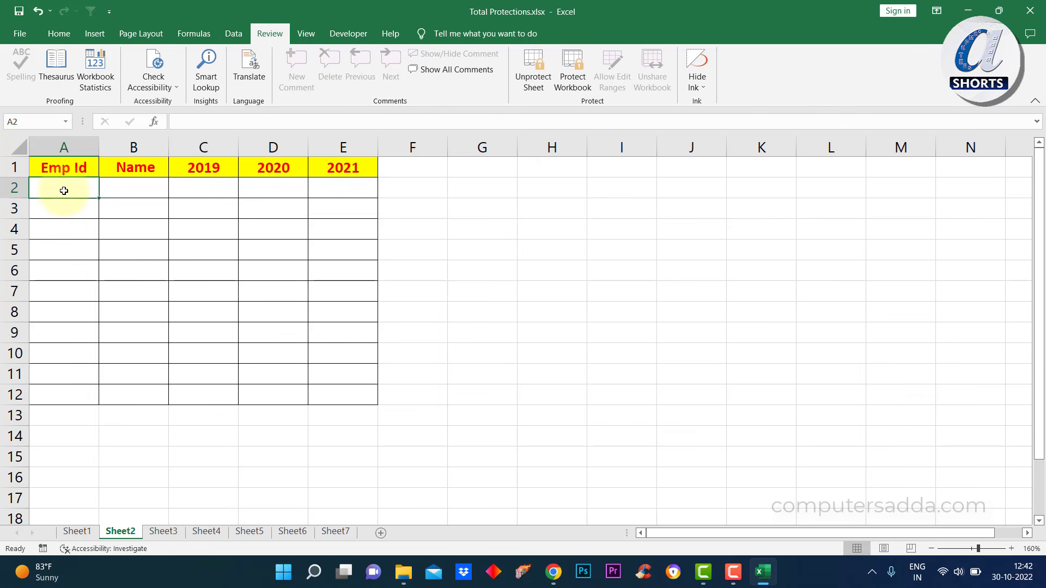
{"action": "type", "text": "fghfgh"}
{"action": "left_click", "coordinate": [73, 214]}
{"action": "left_click", "coordinate": [70, 187]}
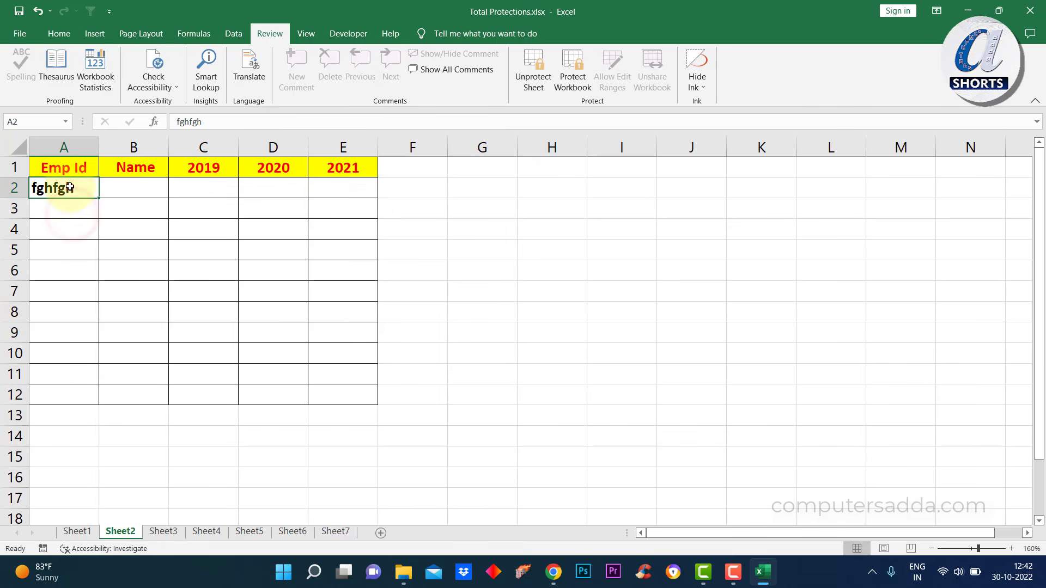
{"action": "left_click", "coordinate": [52, 214]}
{"action": "left_click", "coordinate": [58, 188]}
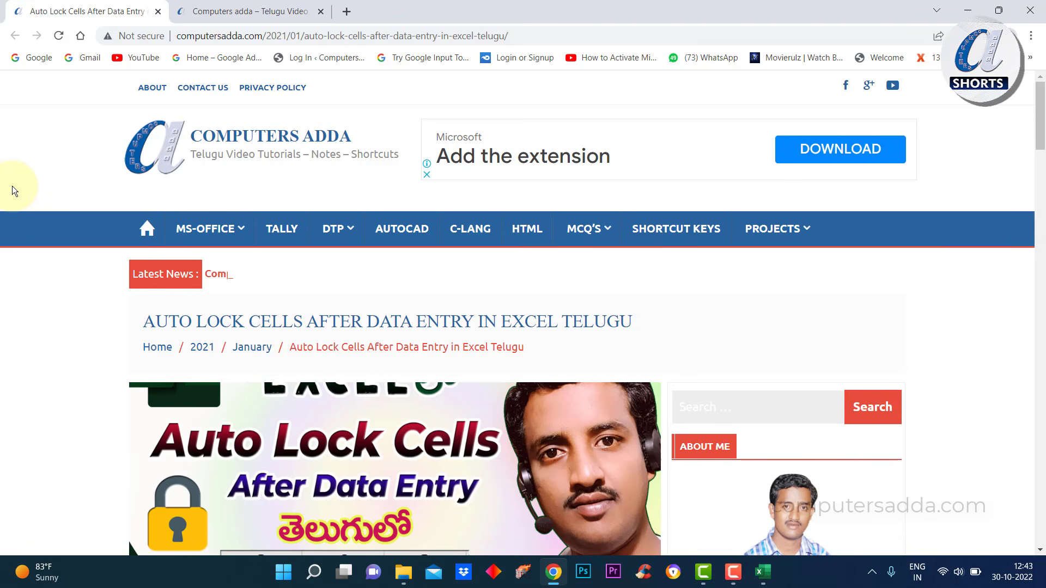
Copy the VBA code from Private Sub to End Sub on the tutorial page, then return to Excel
{"action": "scroll", "coordinate": [24, 229], "scroll_direction": "down", "scroll_amount": 15}
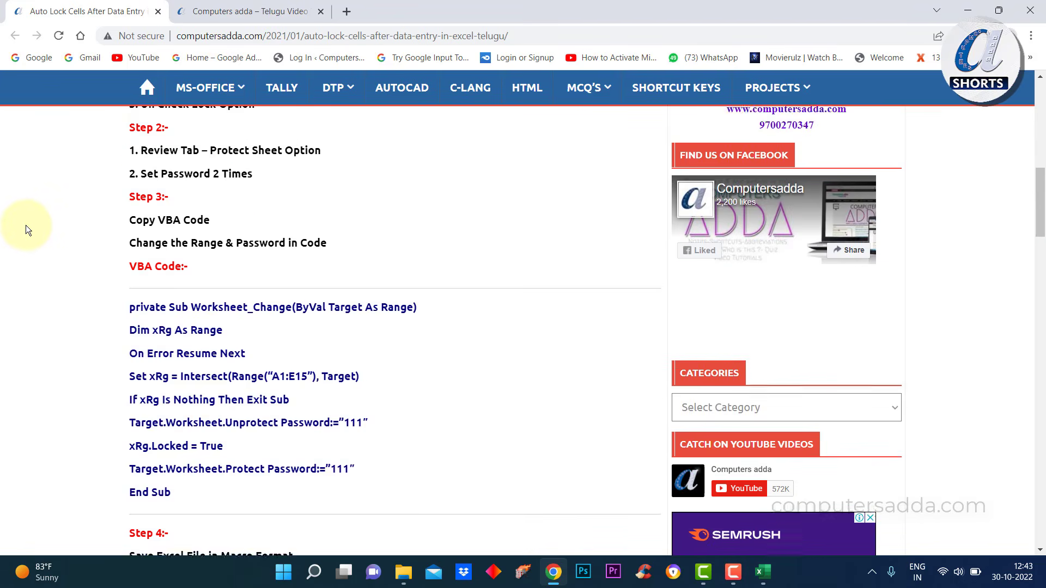
{"action": "left_click_drag", "start_coordinate": [131, 166], "coordinate": [171, 352]}
{"action": "key", "text": "ctrl+c"}
{"action": "left_click", "coordinate": [130, 167]}
{"action": "left_click_drag", "start_coordinate": [131, 166], "coordinate": [200, 362]}
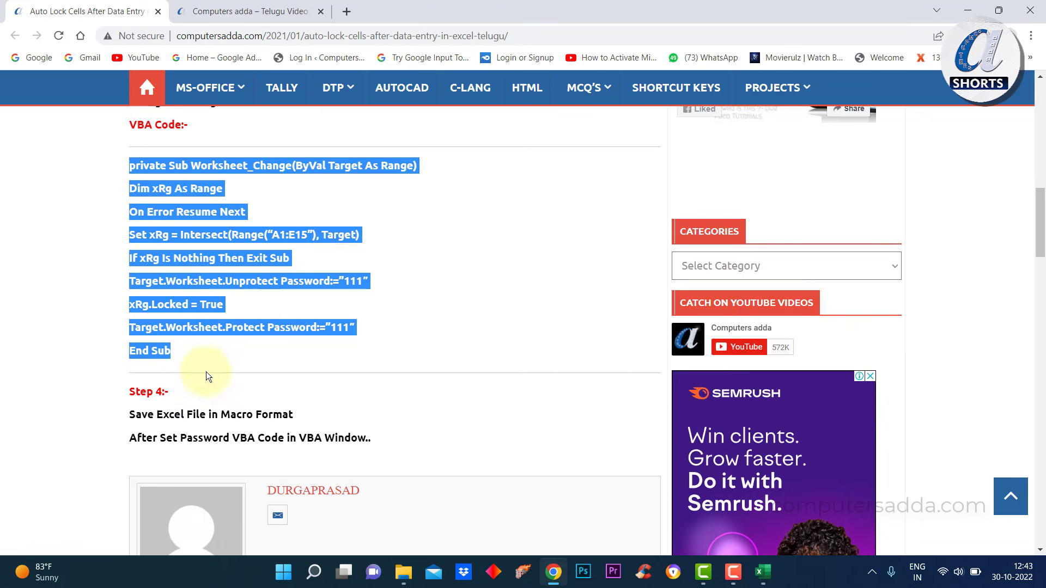
{"action": "key", "text": "alt+Tab"}
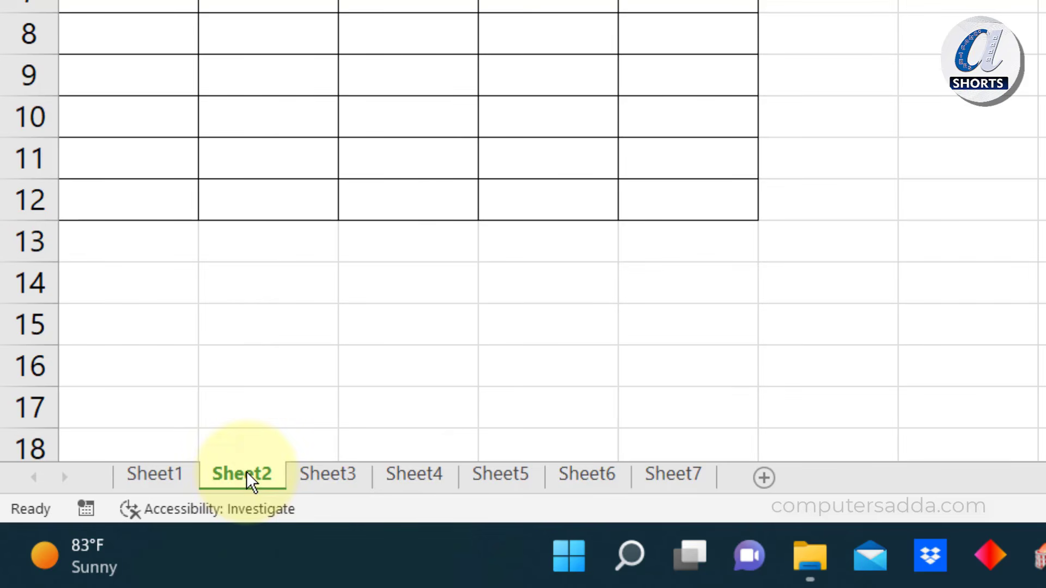
Paste the auto-lock macro into Sheet2's code window
{"action": "right_click", "coordinate": [247, 473]}
{"action": "left_click", "coordinate": [322, 283]}
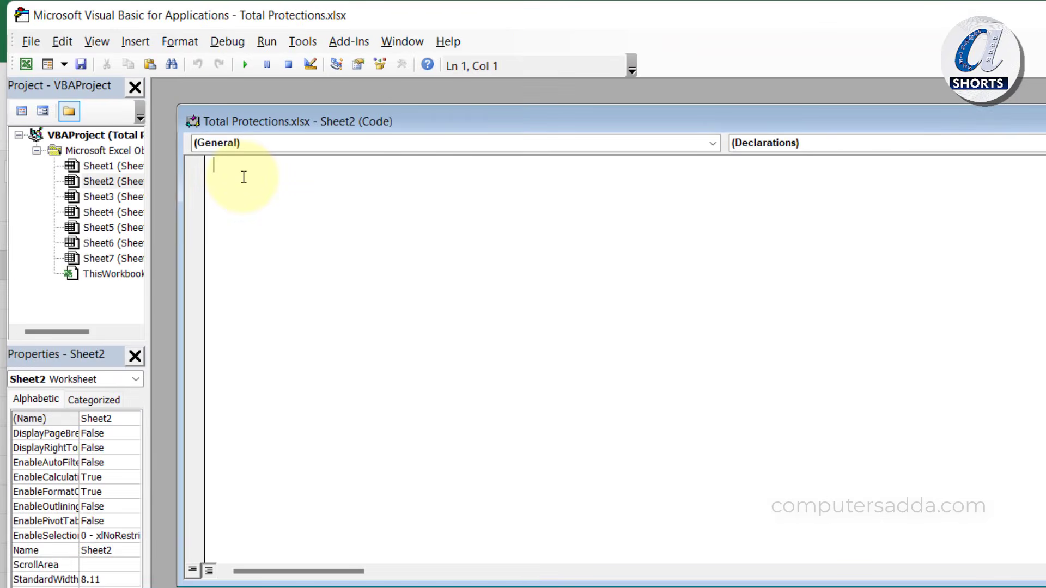
{"action": "key", "text": "ctrl+v"}
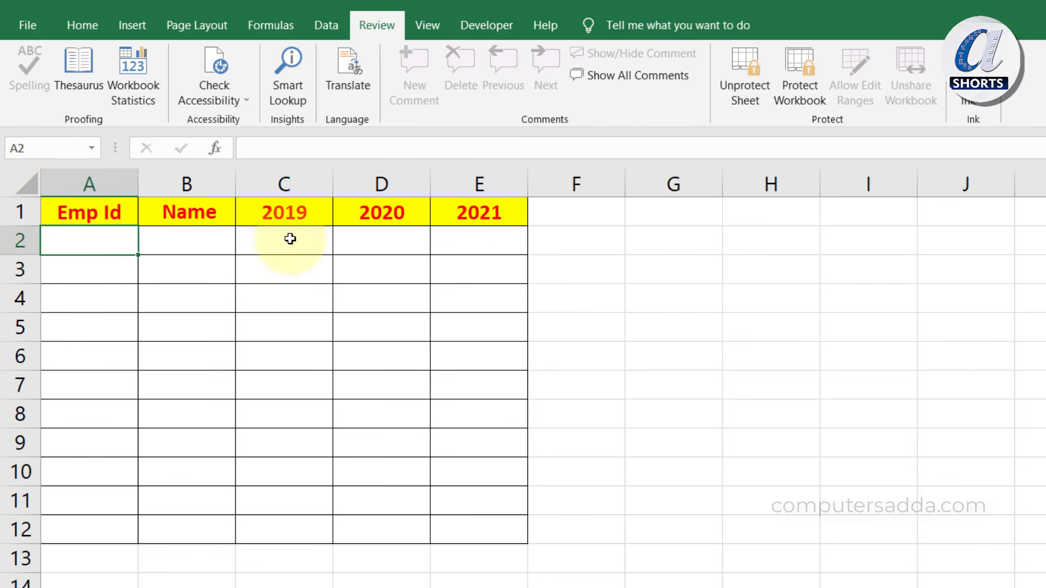
Change the macro's range to A2:E12 and set its unprotect and protect passwords
{"action": "left_click", "coordinate": [486, 528]}
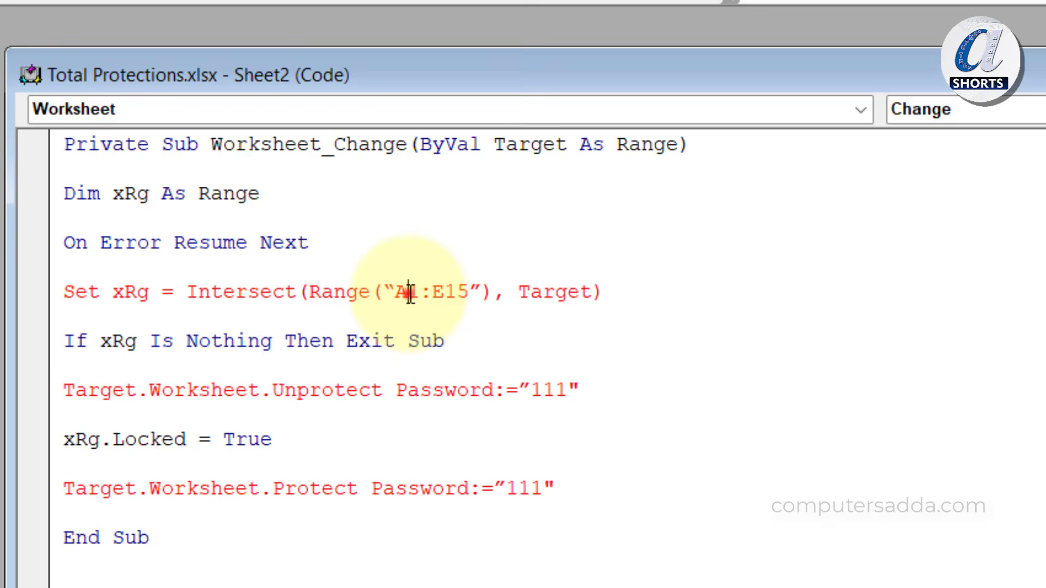
{"action": "left_click_drag", "start_coordinate": [408, 294], "coordinate": [469, 293]}
{"action": "type", "text": "2:E1"}
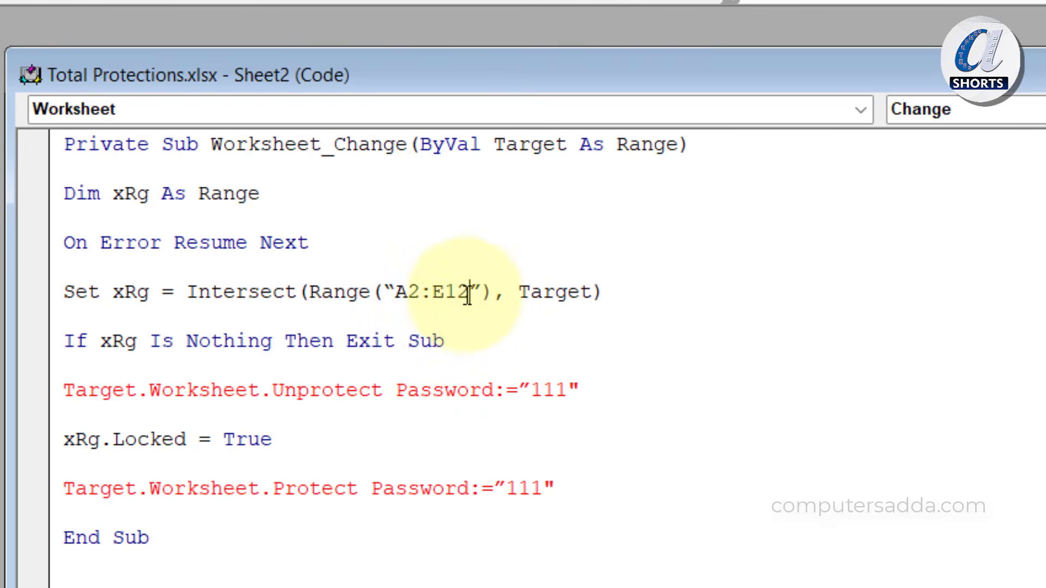
{"action": "type", "text": "2"}
{"action": "left_click", "coordinate": [362, 321]}
{"action": "left_click_drag", "start_coordinate": [536, 391], "coordinate": [565, 396]}
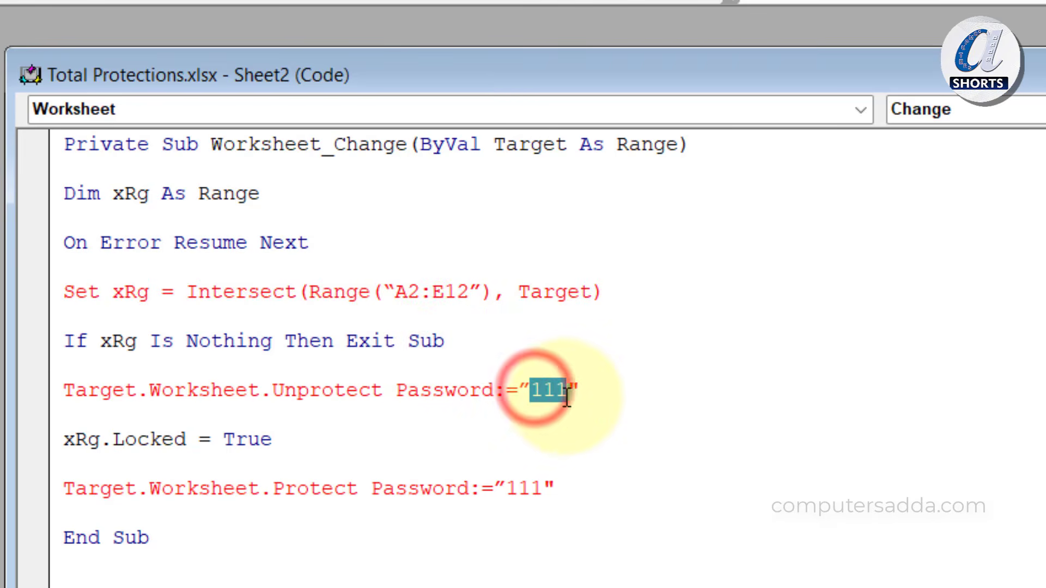
{"action": "type", "text": "12"}
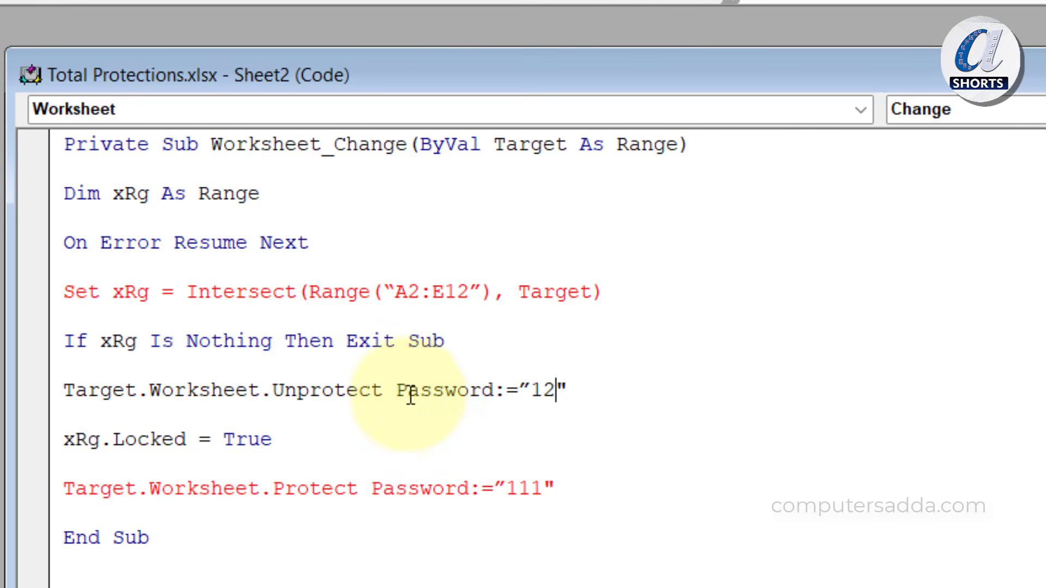
{"action": "type", "text": "3"}
{"action": "left_click", "coordinate": [512, 489]}
{"action": "key", "text": "Delete"}
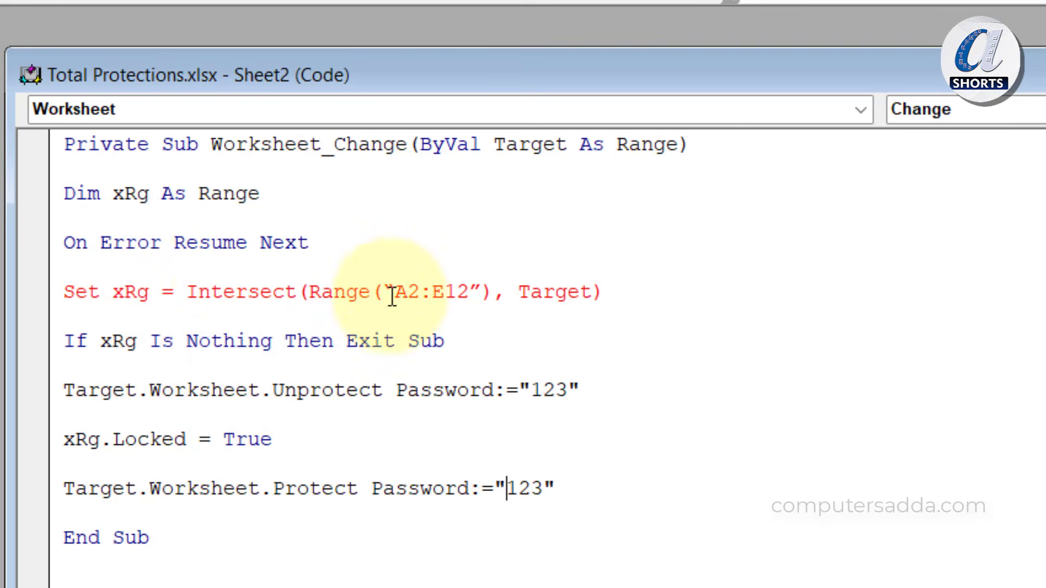
Replace the curly quotes around A2:E12 with straight quotes and close the VBA editor
{"action": "key", "text": "BackSpace"}
{"action": "type", "text": "\""}
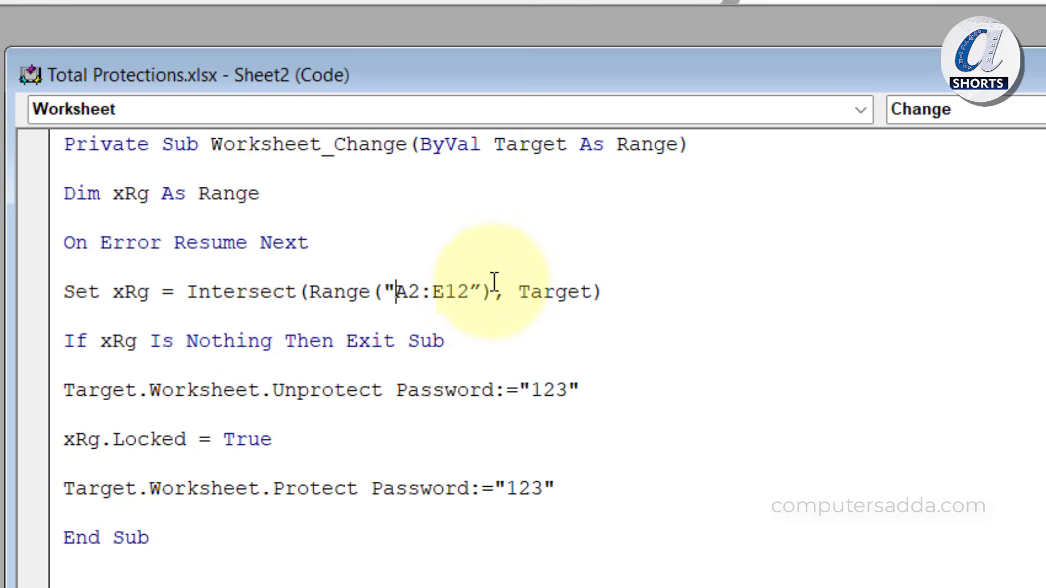
{"action": "left_click", "coordinate": [484, 294]}
{"action": "key", "text": "BackSpace"}
{"action": "type", "text": "\""}
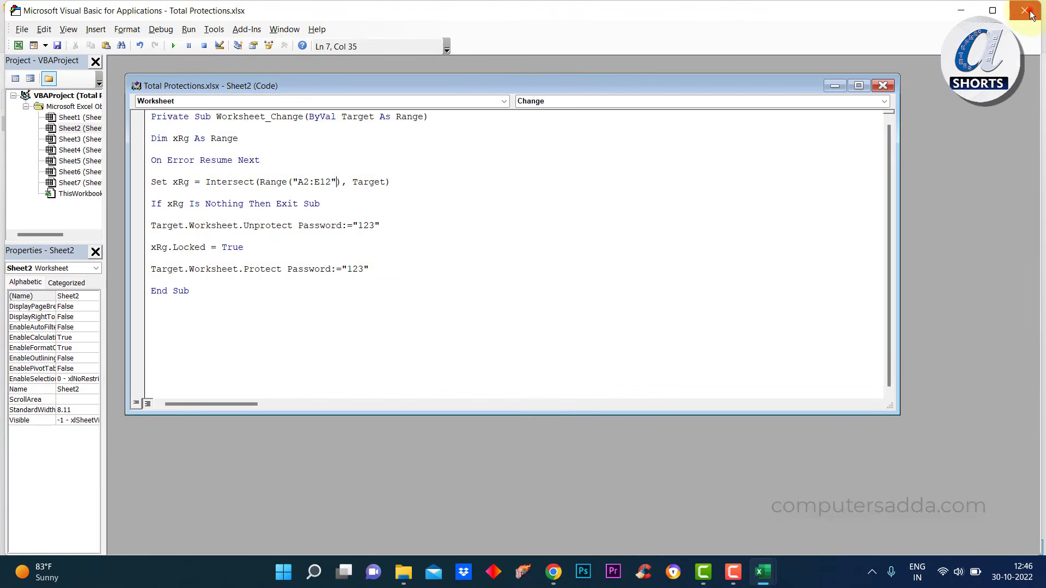
{"action": "left_click", "coordinate": [1029, 12]}
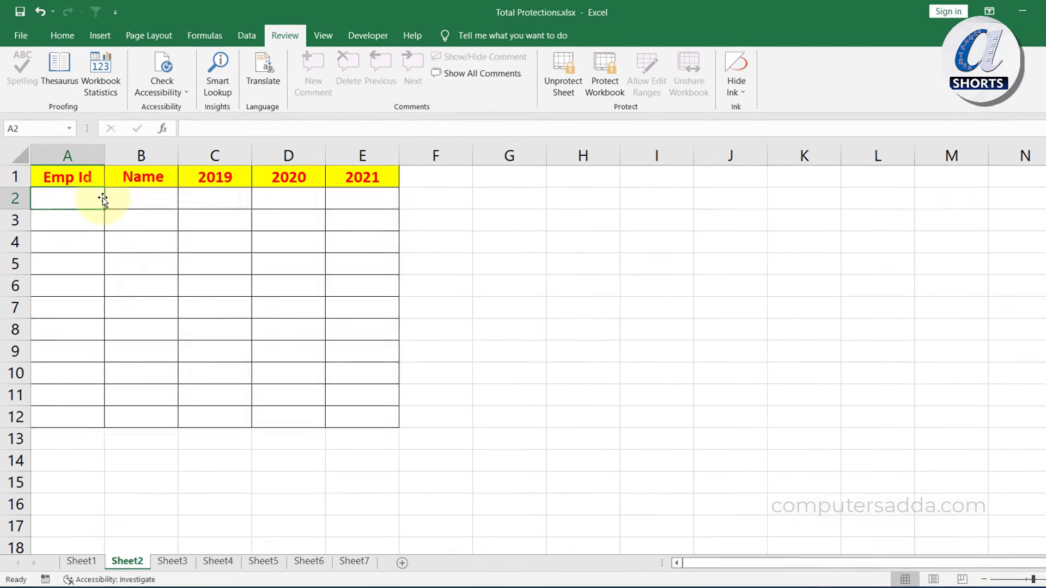
Enter 1002 and an employee name in row 2, then confirm A2 is locked
{"action": "type", "text": "100"}
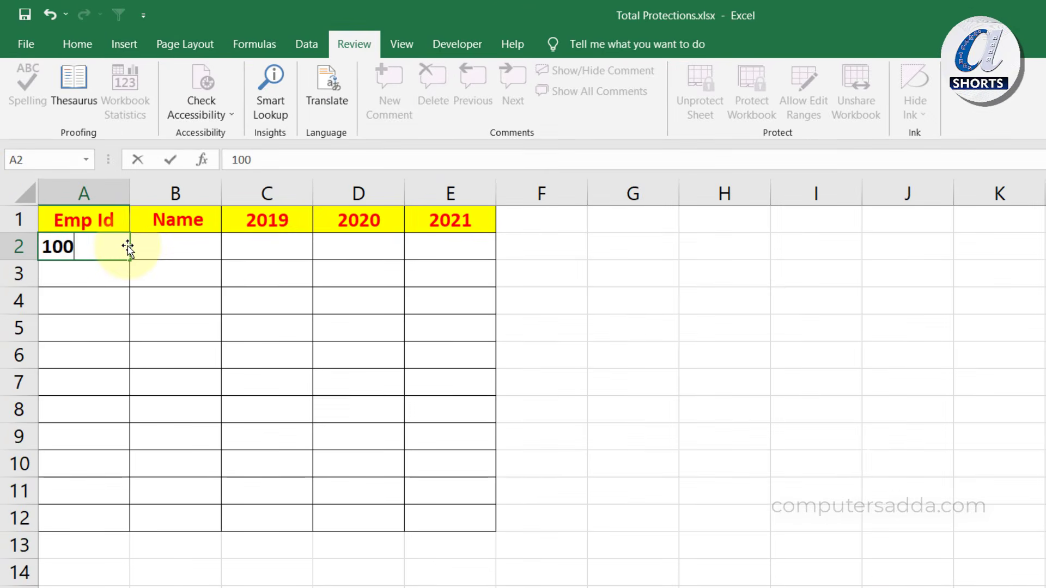
{"action": "type", "text": "2"}
{"action": "key", "text": "Tab"}
{"action": "type", "text": "p"}
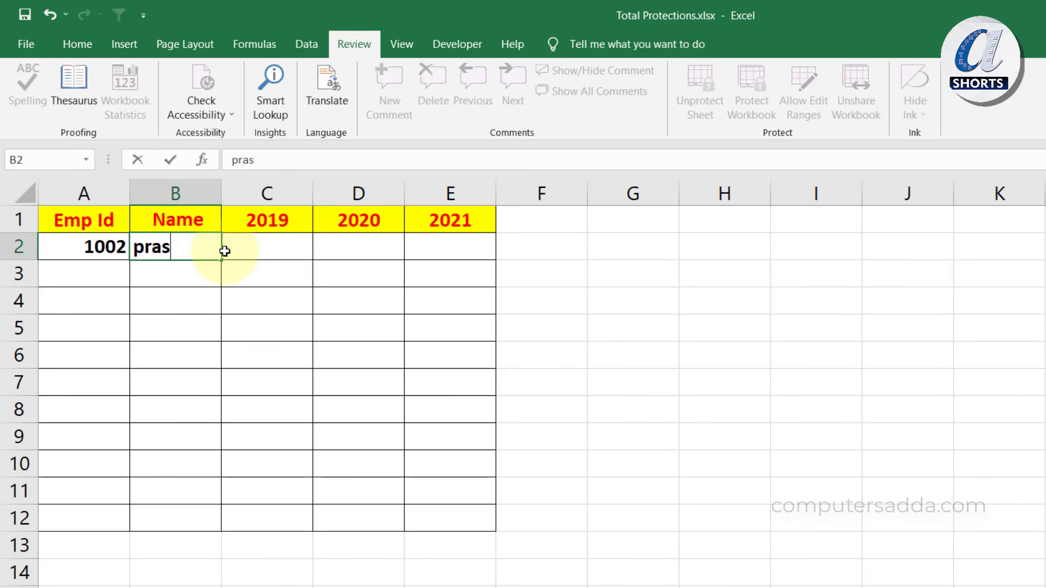
{"action": "key", "text": "Return"}
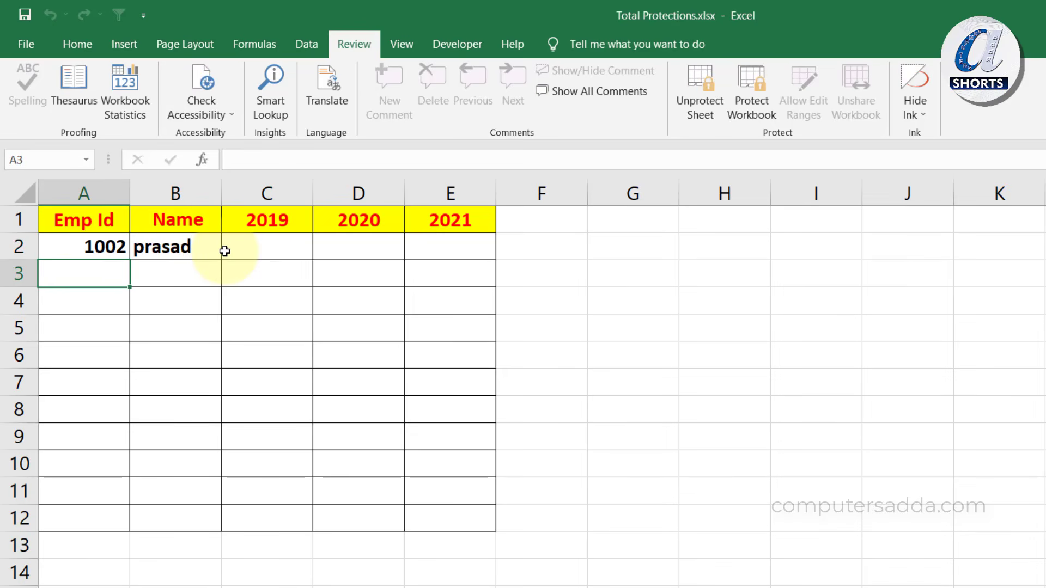
{"action": "left_click", "coordinate": [110, 248]}
{"action": "double_click", "coordinate": [115, 249]}
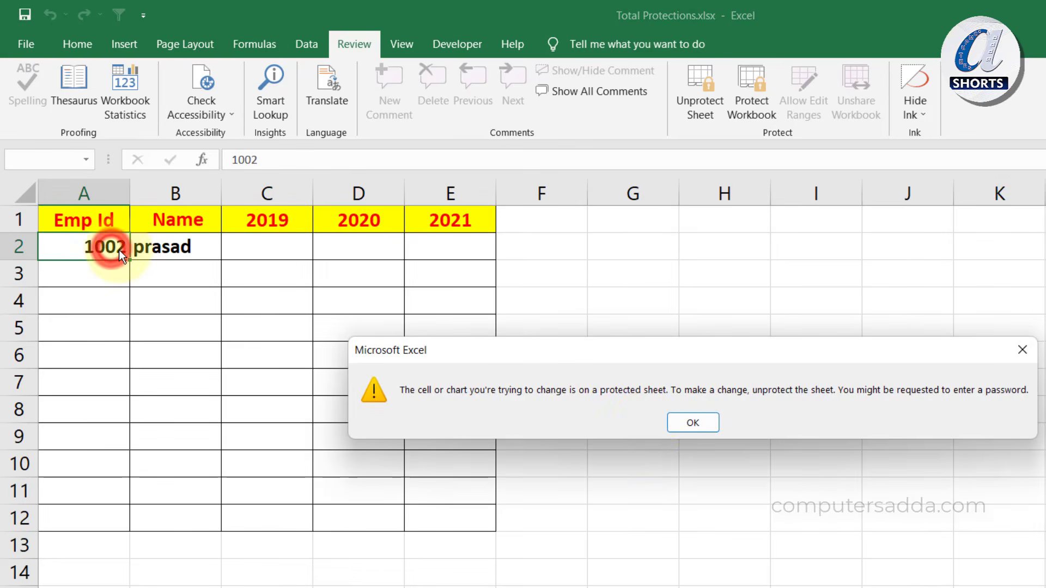
{"action": "left_click", "coordinate": [678, 427]}
Enter 50000 in C2 and confirm it locks against editing
{"action": "left_click", "coordinate": [274, 247]}
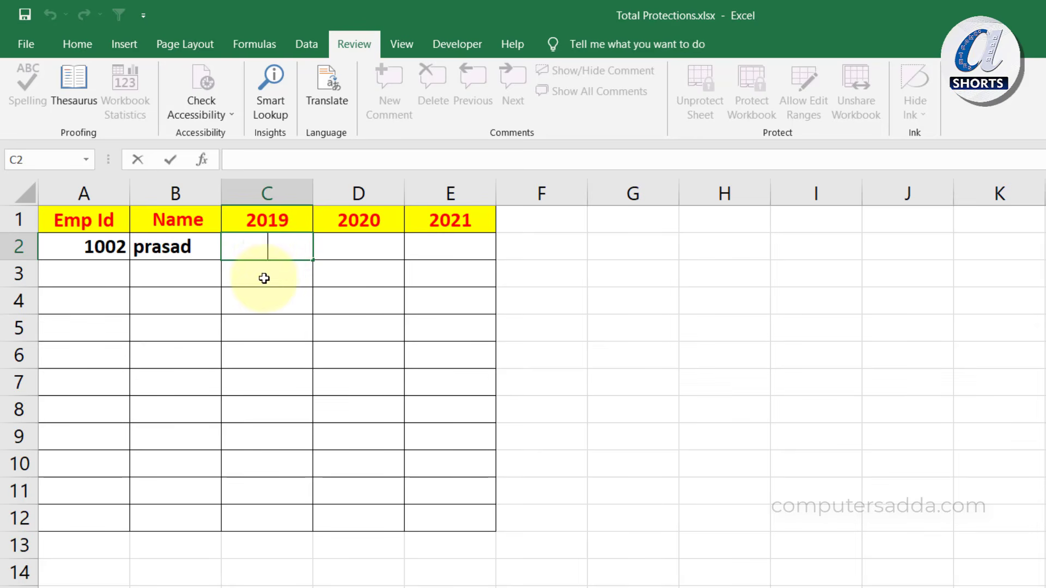
{"action": "type", "text": "12"}
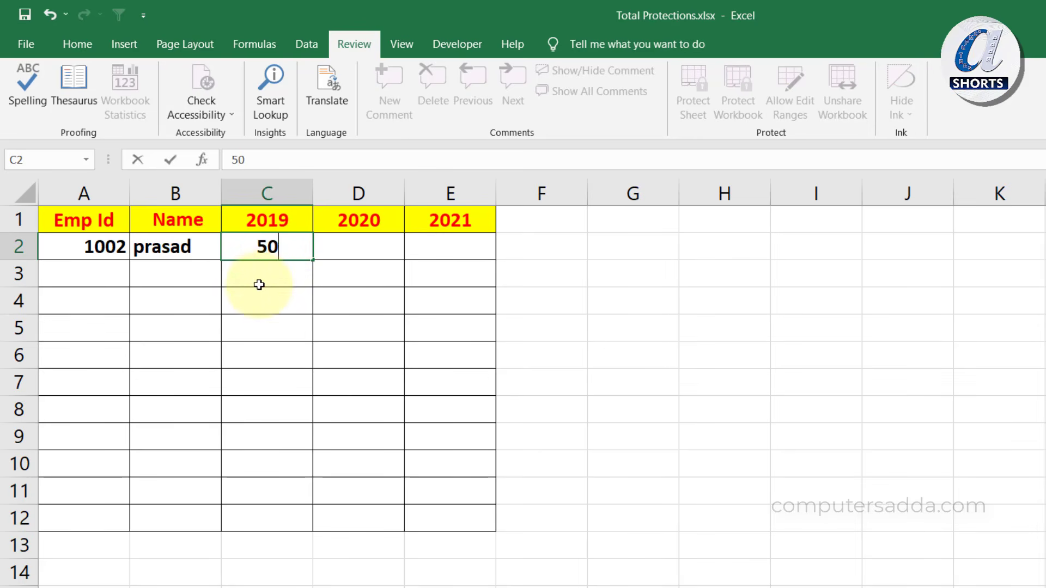
{"action": "left_click", "coordinate": [330, 253]}
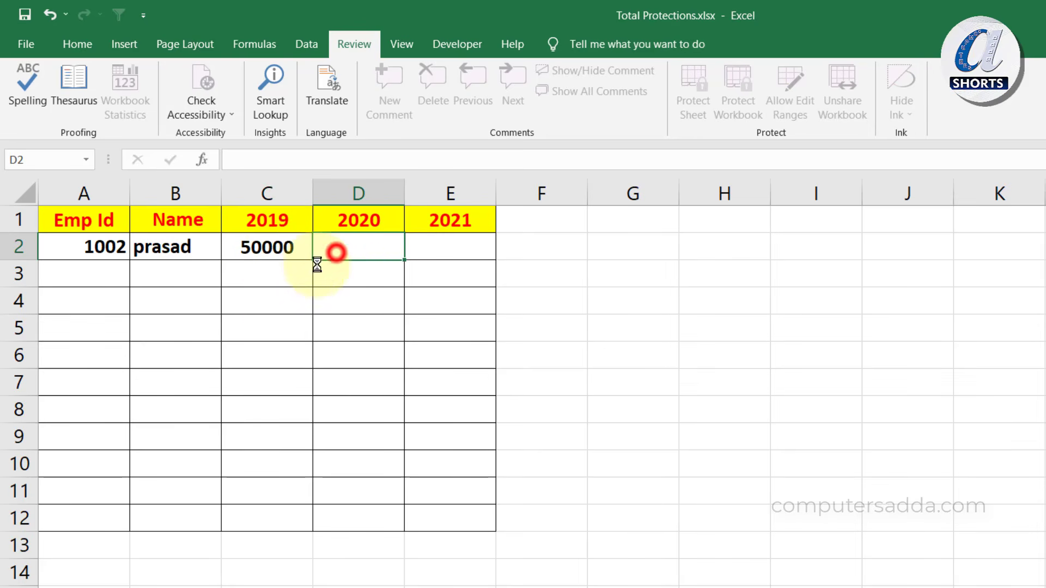
{"action": "left_click", "coordinate": [278, 247]}
{"action": "double_click", "coordinate": [277, 249]}
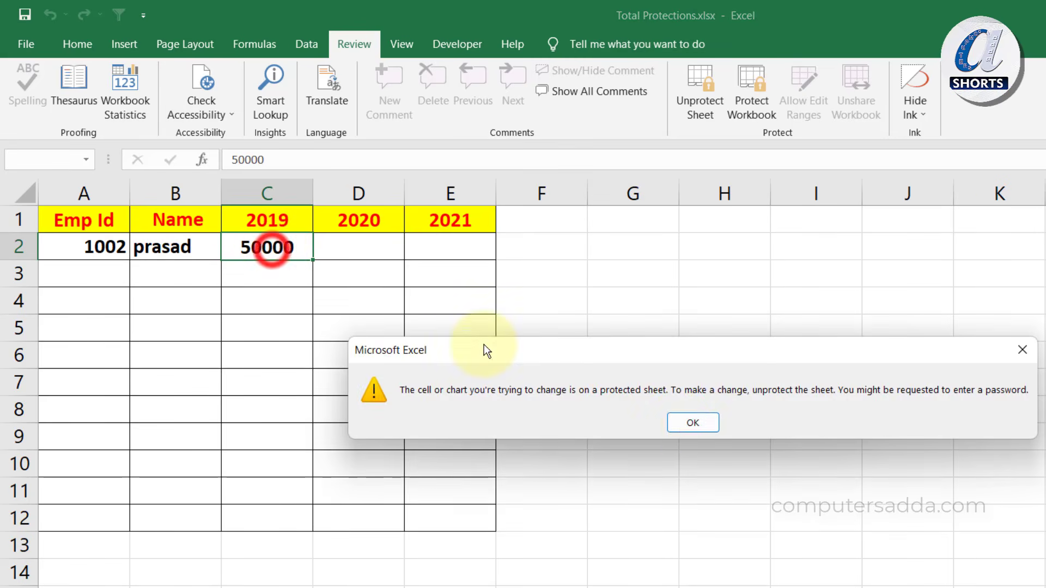
{"action": "left_click", "coordinate": [688, 424]}
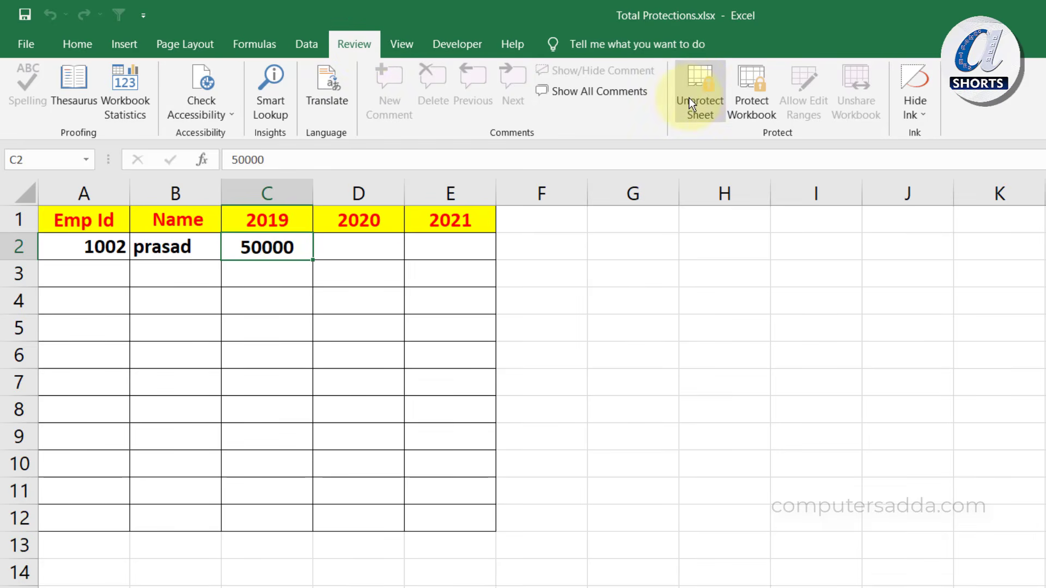
Unprotect Sheet2 with its password
{"action": "left_click", "coordinate": [700, 90]}
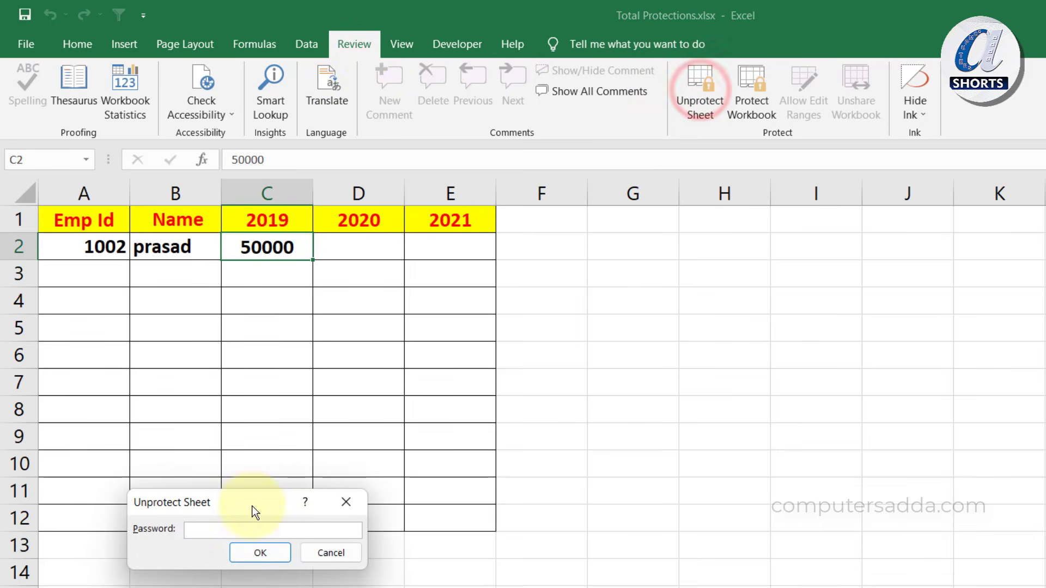
{"action": "type", "text": "123"}
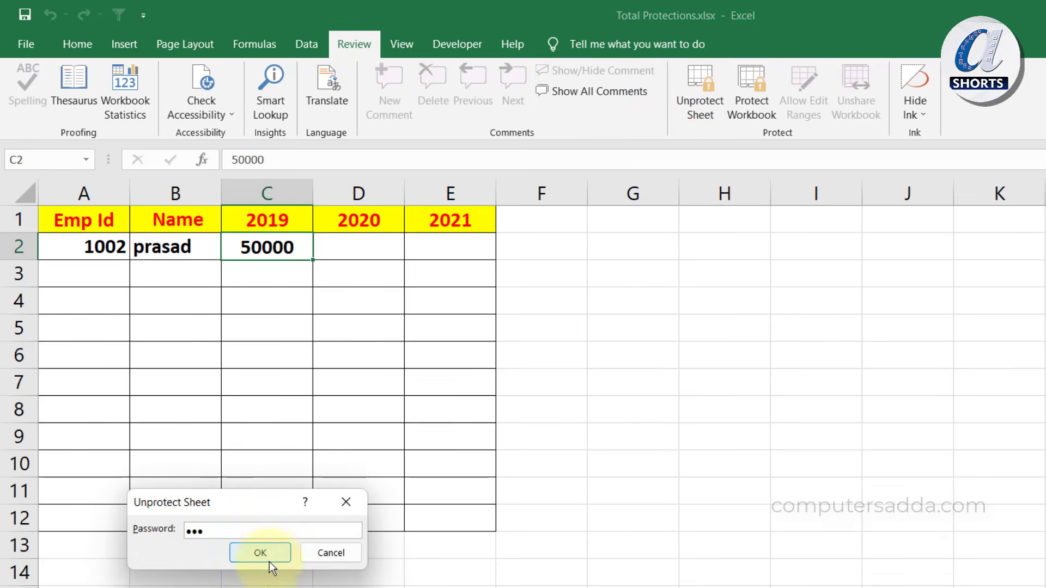
{"action": "left_click", "coordinate": [269, 552]}
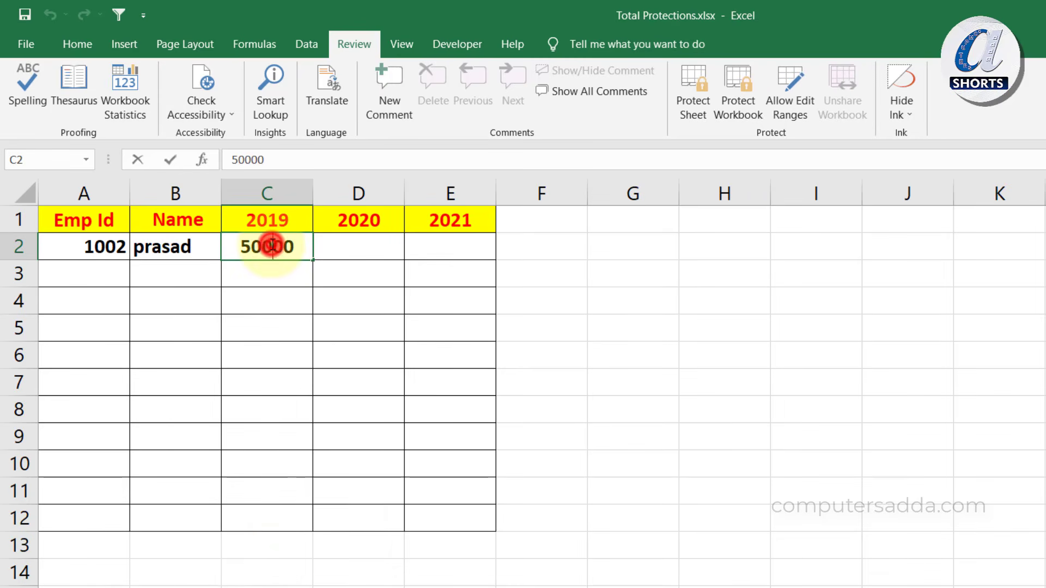
Change C2 to 25000, confirm it locks again, and select A2:E12
{"action": "left_click_drag", "start_coordinate": [295, 246], "coordinate": [237, 246]}
{"action": "type", "text": "2"}
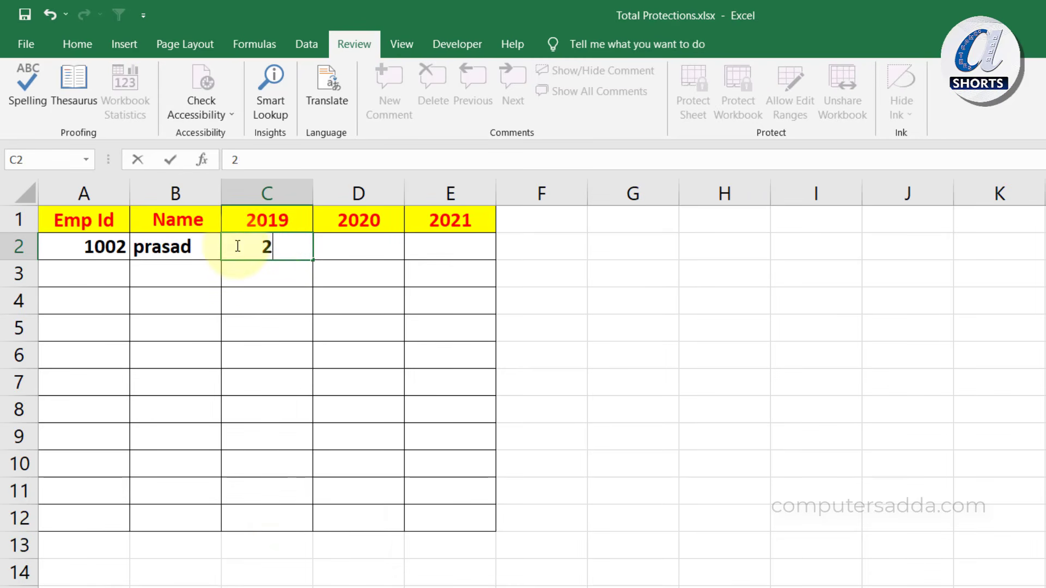
{"action": "left_click", "coordinate": [333, 249]}
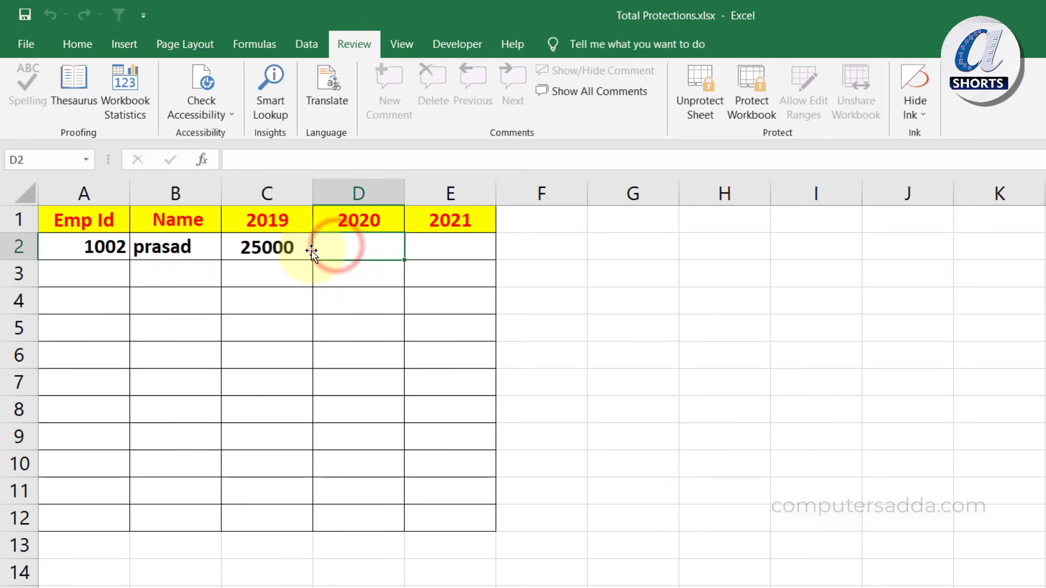
{"action": "left_click", "coordinate": [268, 236]}
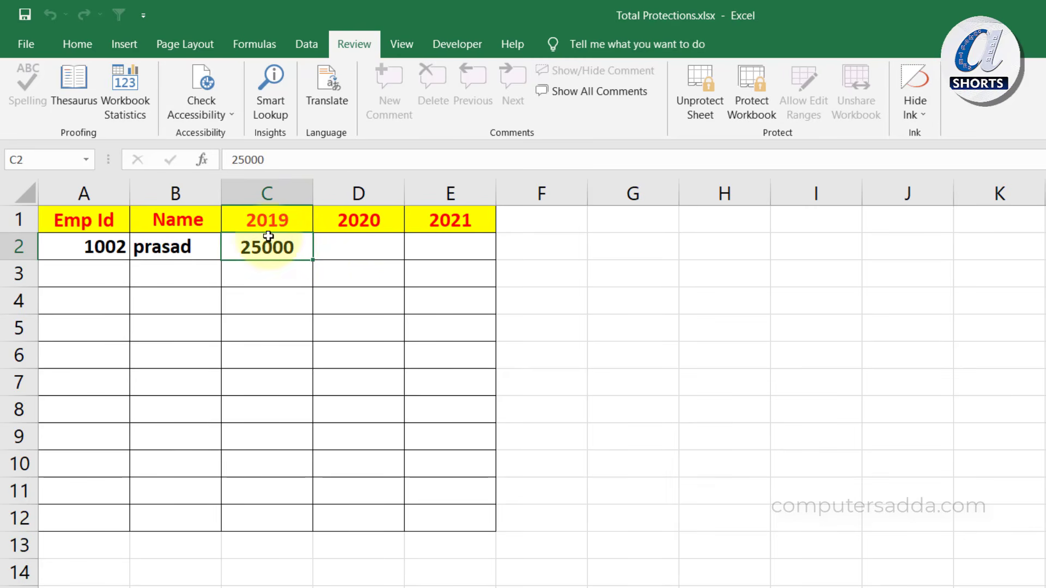
{"action": "double_click", "coordinate": [285, 249]}
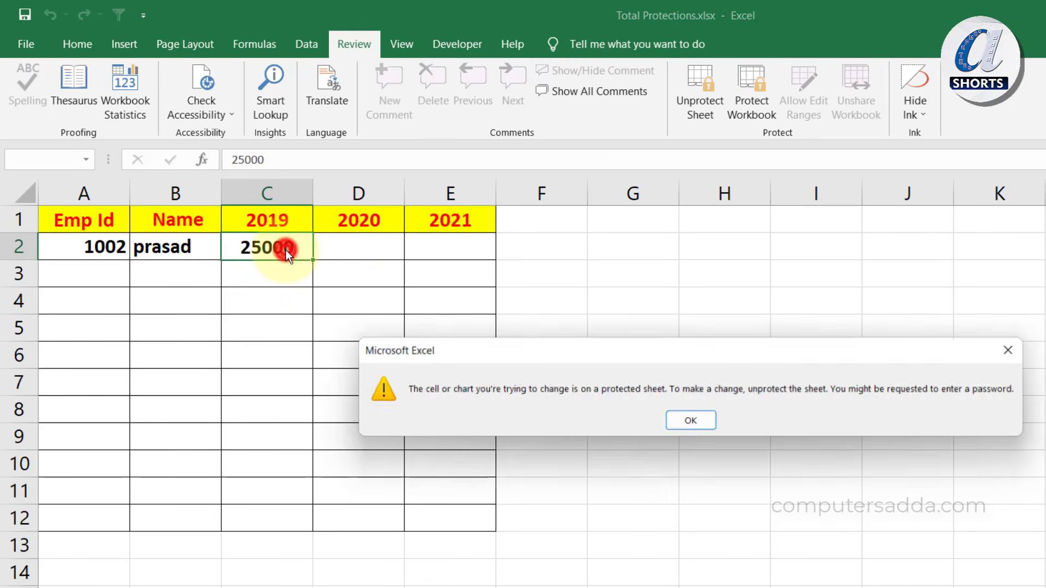
{"action": "left_click", "coordinate": [683, 422]}
{"action": "left_click_drag", "start_coordinate": [65, 243], "coordinate": [422, 508]}
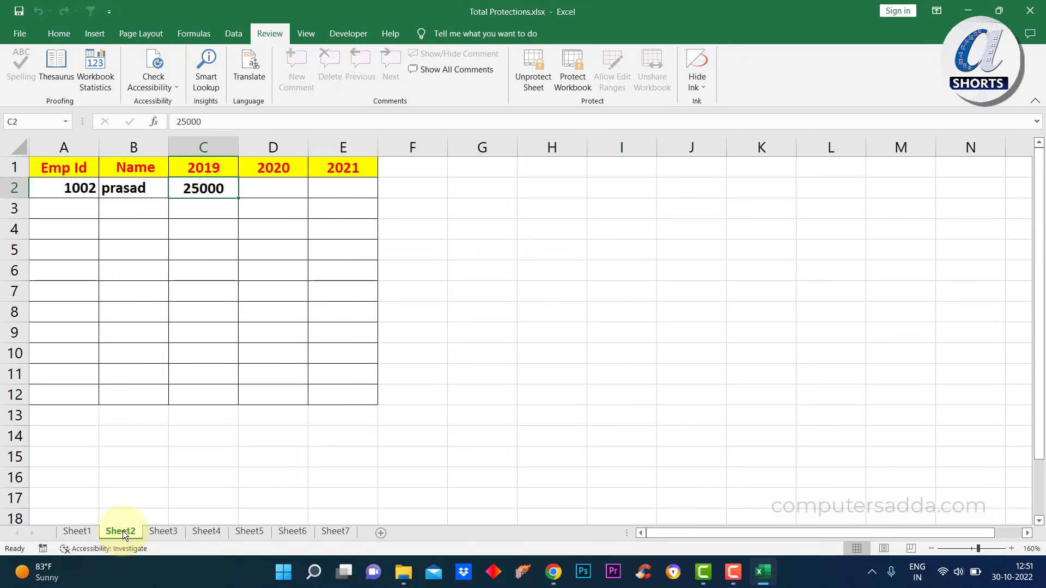
Save the workbook as Total Protections.xlsm in Excel Macro-Enabled Workbook format
{"action": "right_click", "coordinate": [123, 531]}
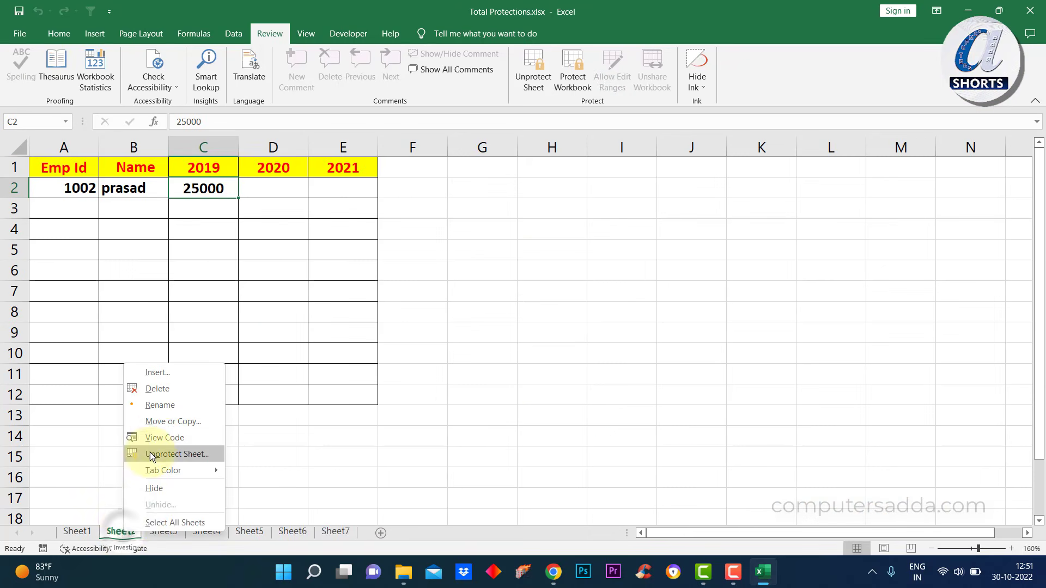
{"action": "left_click", "coordinate": [154, 437]}
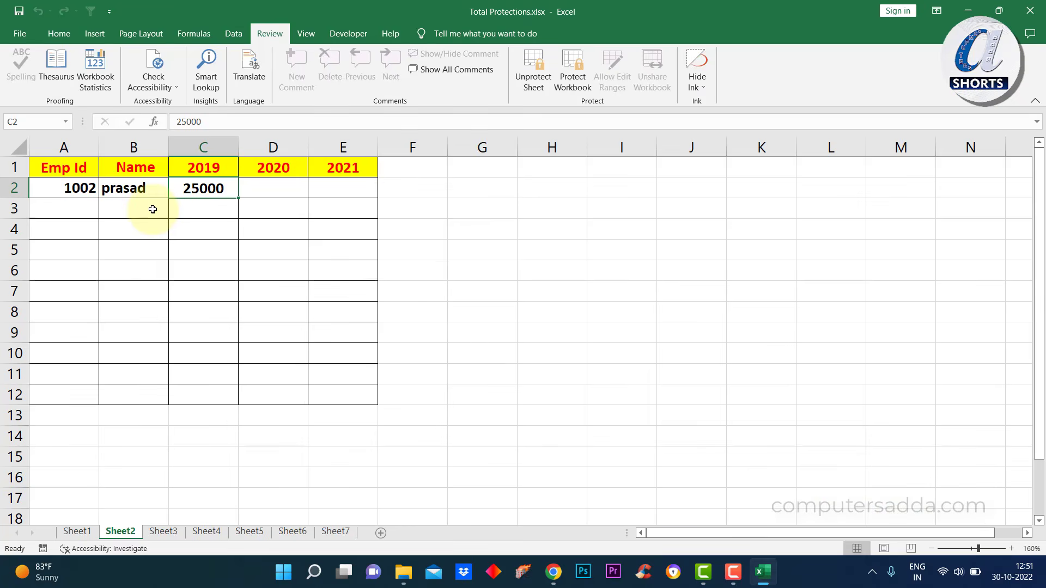
{"action": "left_click", "coordinate": [20, 33]}
{"action": "left_click", "coordinate": [40, 217]}
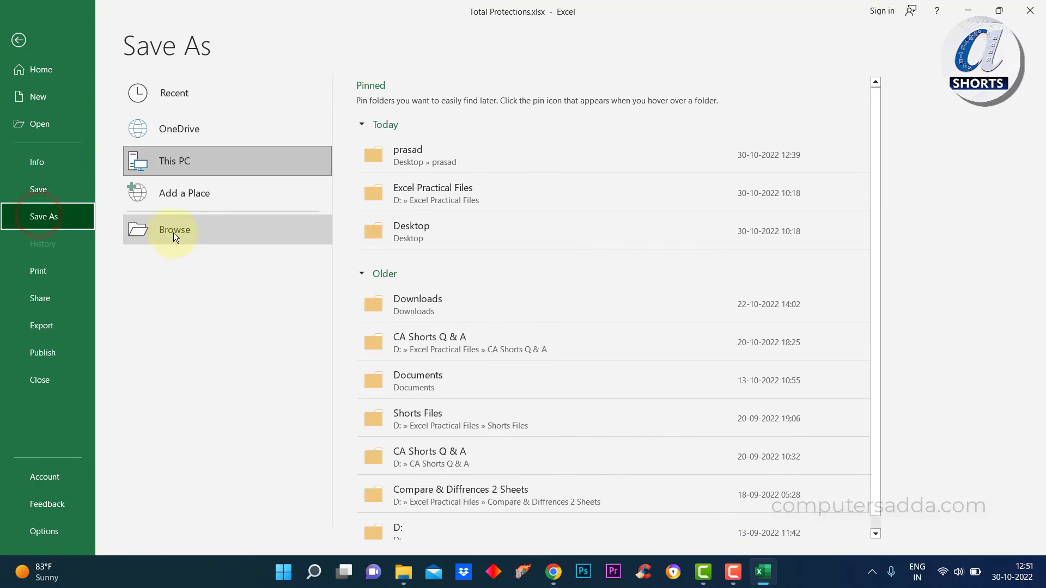
{"action": "left_click", "coordinate": [173, 233]}
{"action": "left_click", "coordinate": [214, 248]}
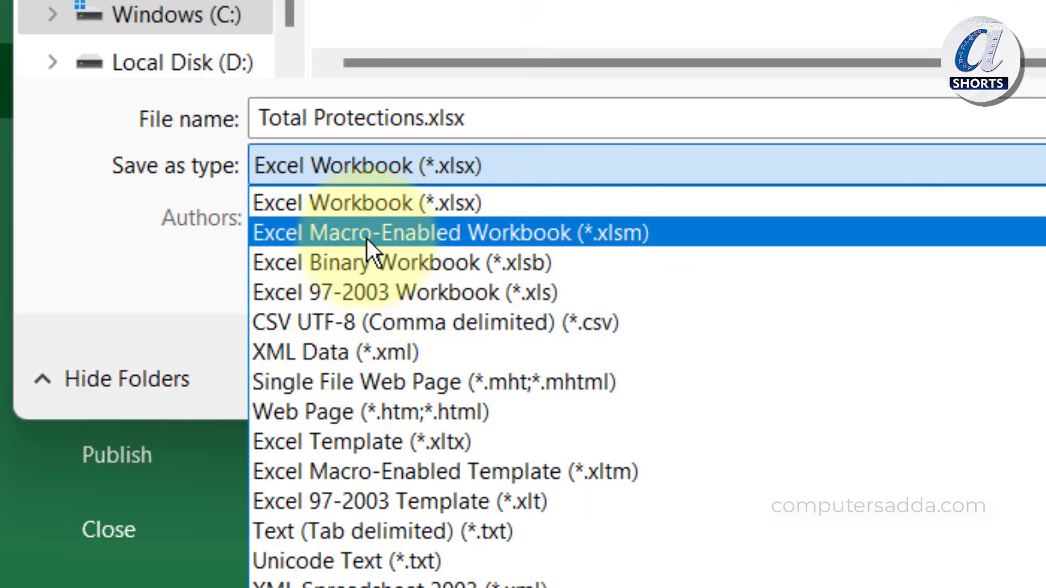
{"action": "left_click", "coordinate": [530, 234]}
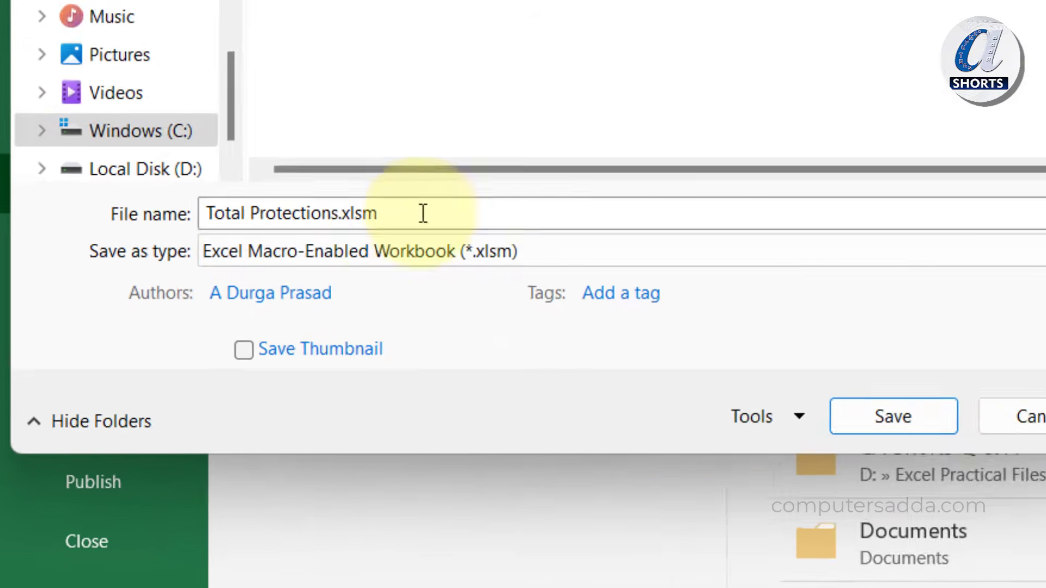
{"action": "left_click", "coordinate": [586, 472]}
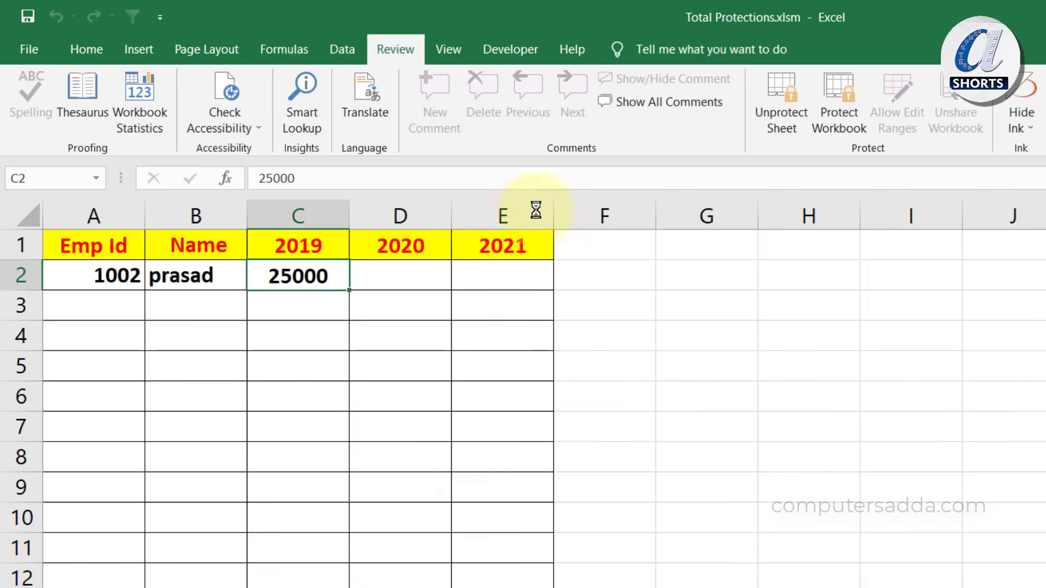
From Sheet2's code, lock the VBA project for viewing with a confirmed password
{"action": "right_click", "coordinate": [176, 587]}
{"action": "left_click", "coordinate": [235, 587]}
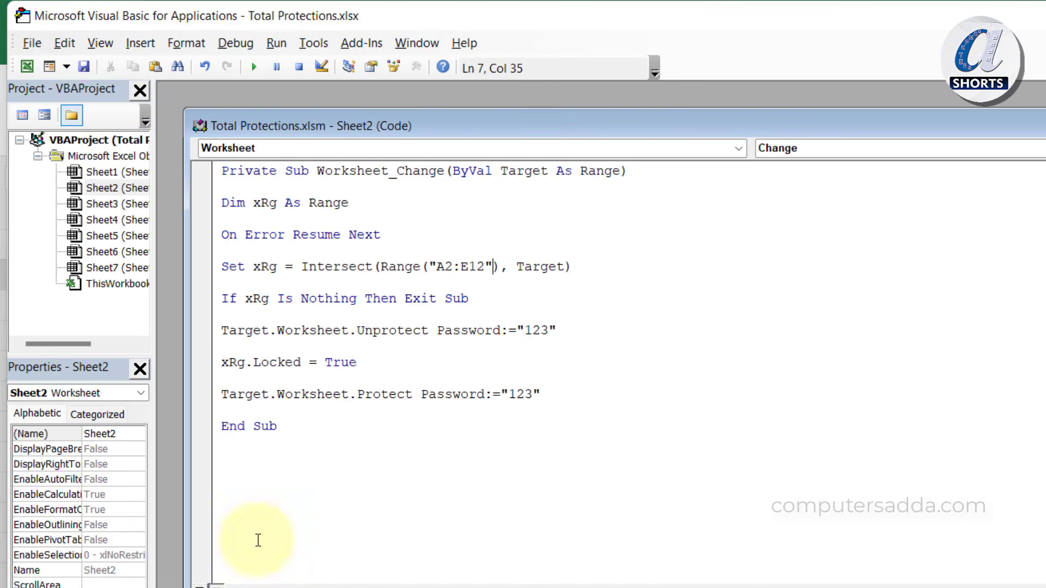
{"action": "left_click", "coordinate": [313, 43]}
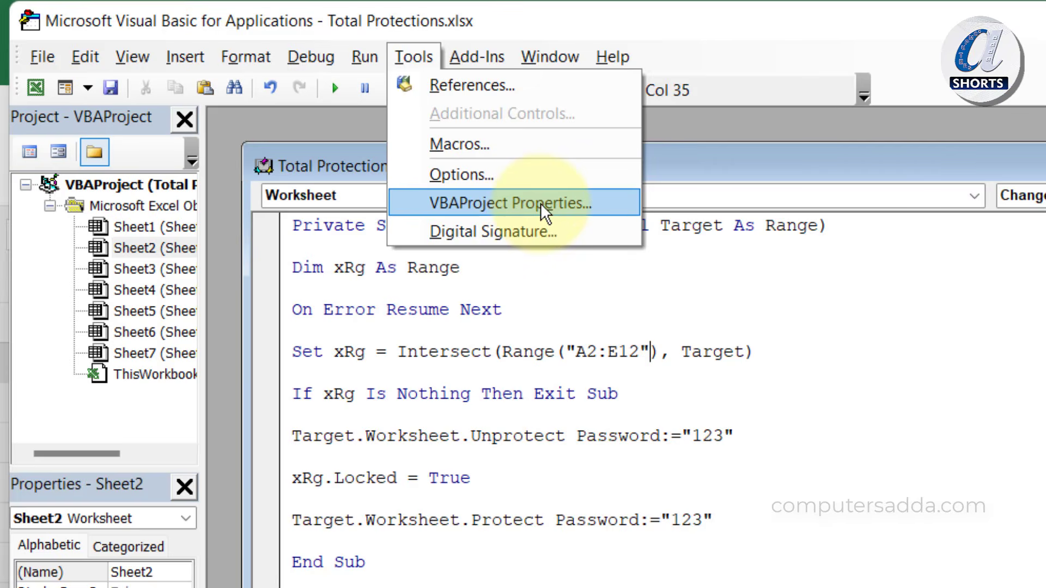
{"action": "left_click", "coordinate": [545, 210]}
{"action": "left_click", "coordinate": [891, 253]}
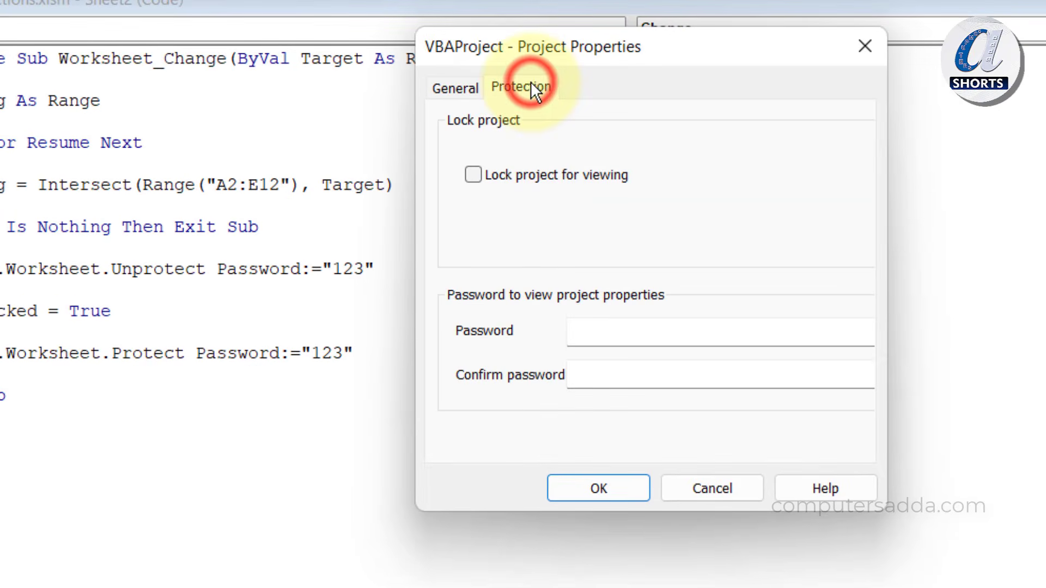
{"action": "left_click", "coordinate": [474, 175]}
{"action": "left_click", "coordinate": [596, 332]}
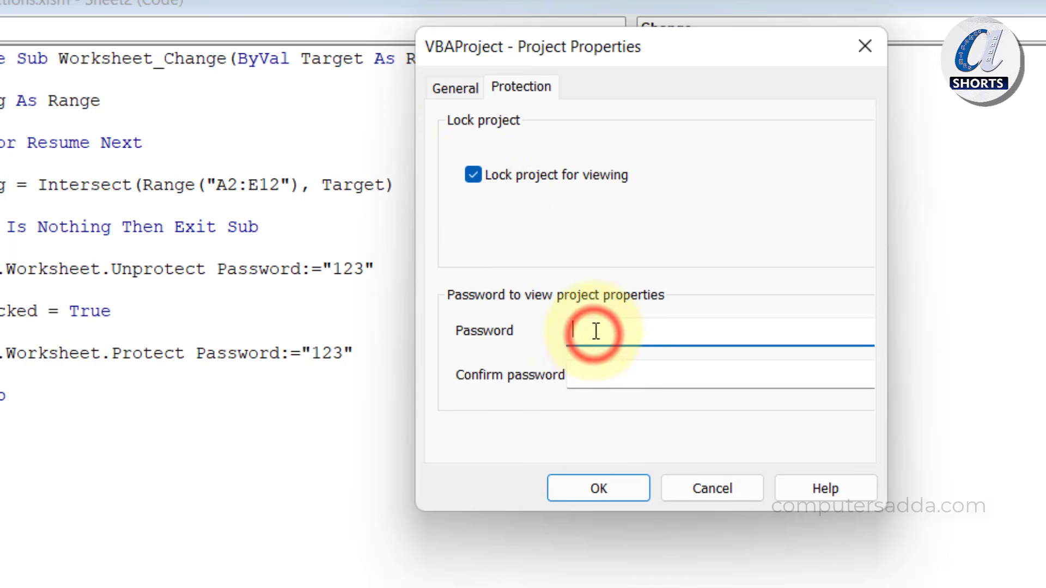
{"action": "type", "text": "123"}
{"action": "left_click", "coordinate": [596, 375]}
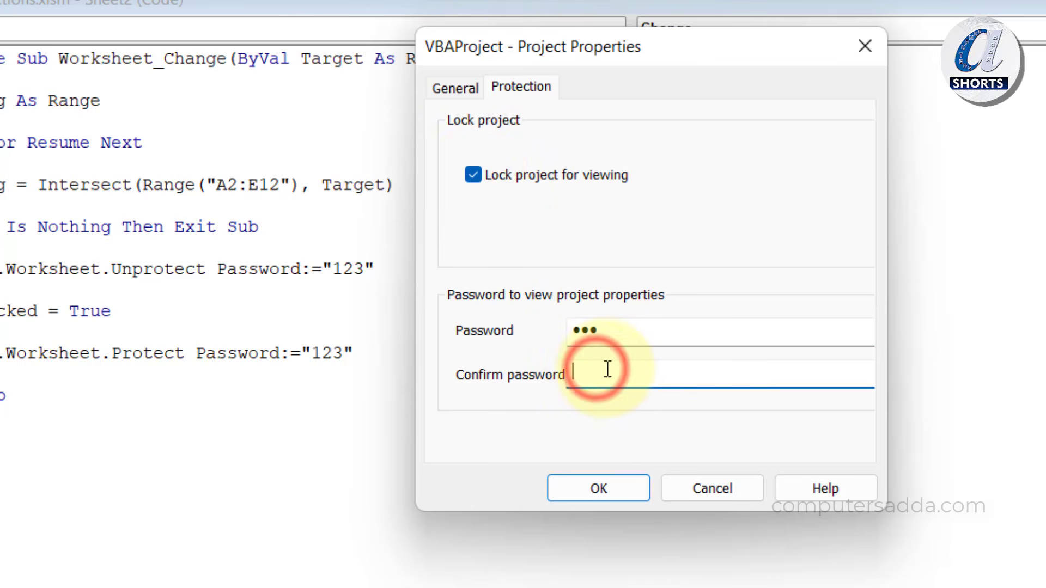
{"action": "type", "text": "123"}
{"action": "left_click", "coordinate": [599, 488]}
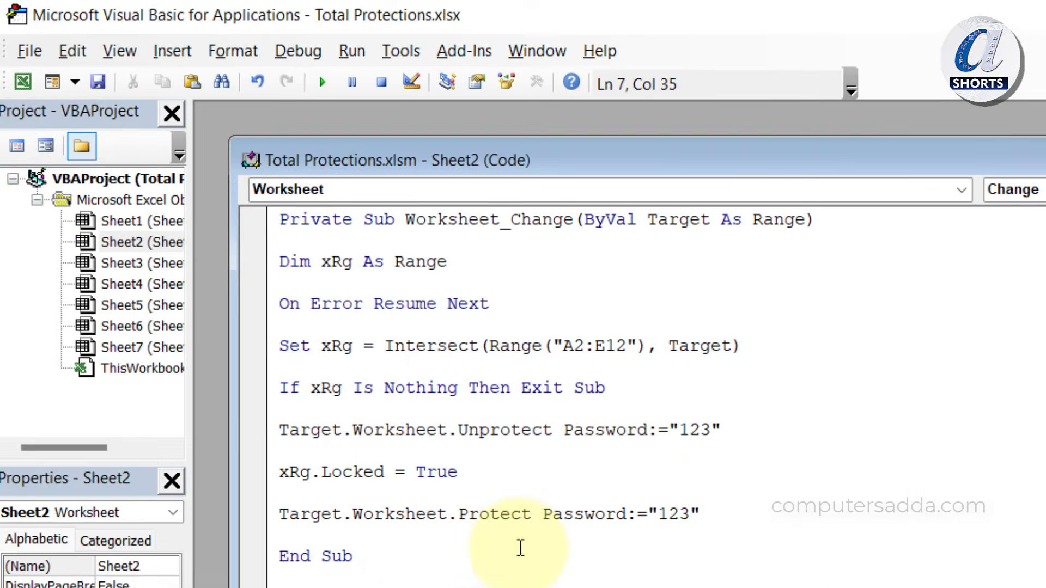
Save the workbook and select Total Protections.xlsm in File Explorer
{"action": "left_click", "coordinate": [17, 49]}
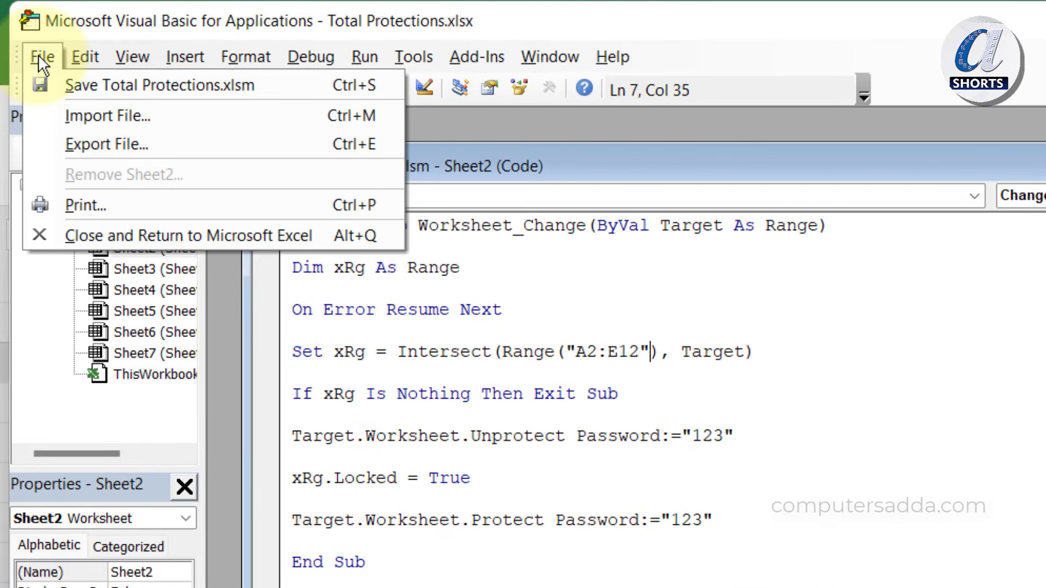
{"action": "left_click", "coordinate": [73, 86]}
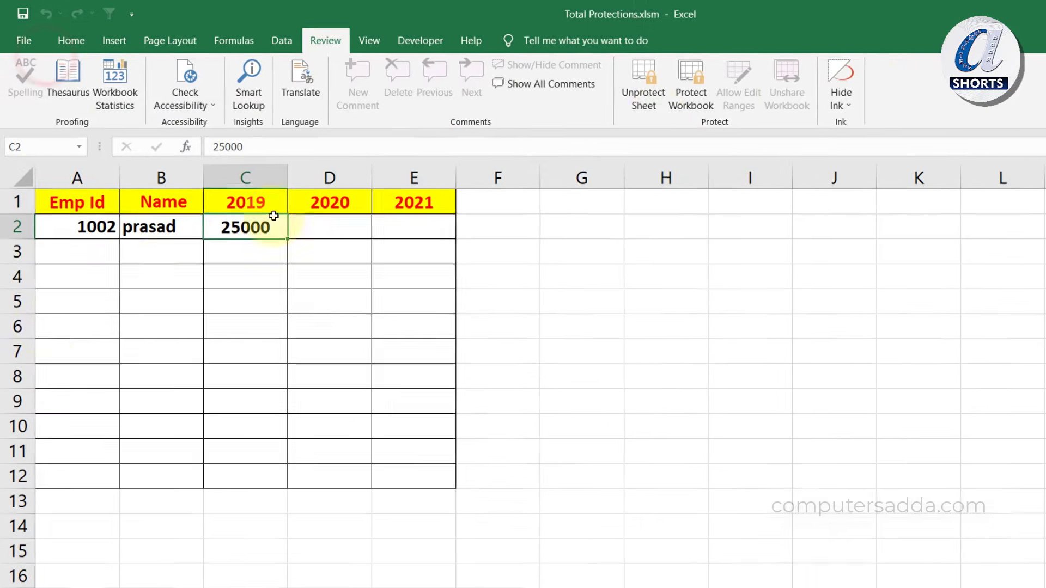
{"action": "left_click", "coordinate": [22, 15]}
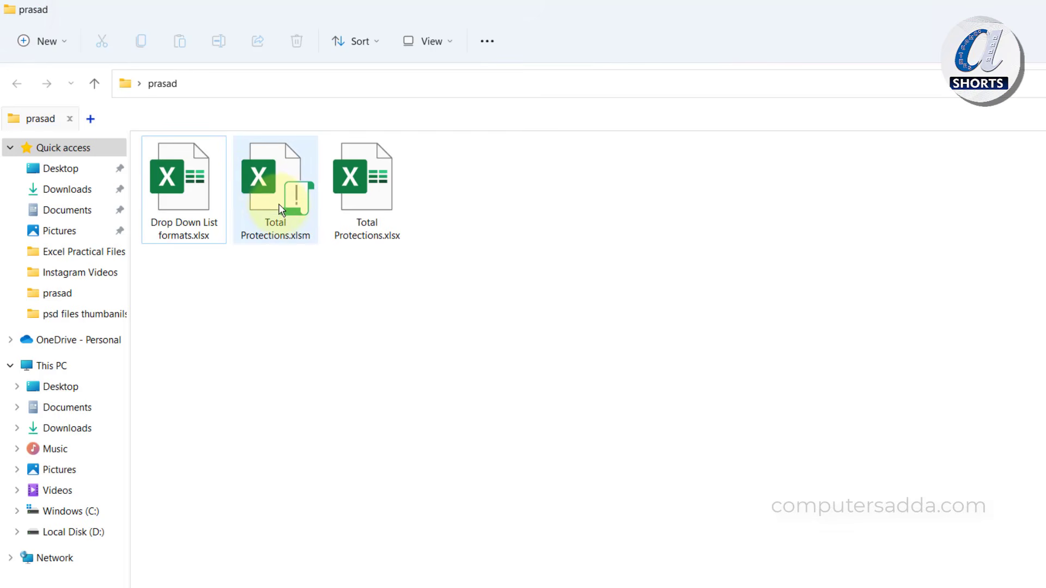
{"action": "left_click", "coordinate": [274, 205]}
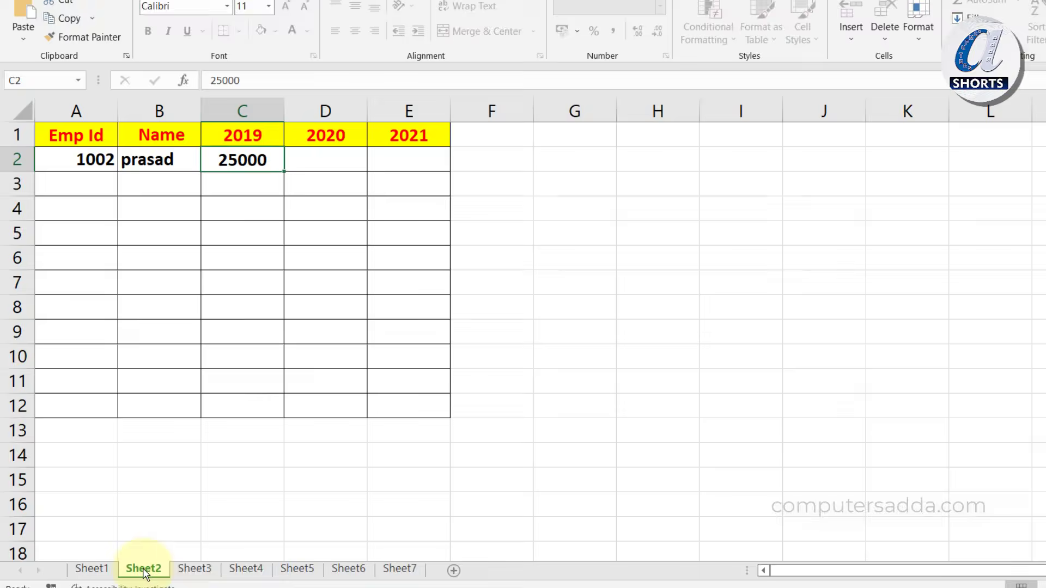
Open Sheet2's code and enter the project password at the VBAProject Password prompt
{"action": "right_click", "coordinate": [144, 567]}
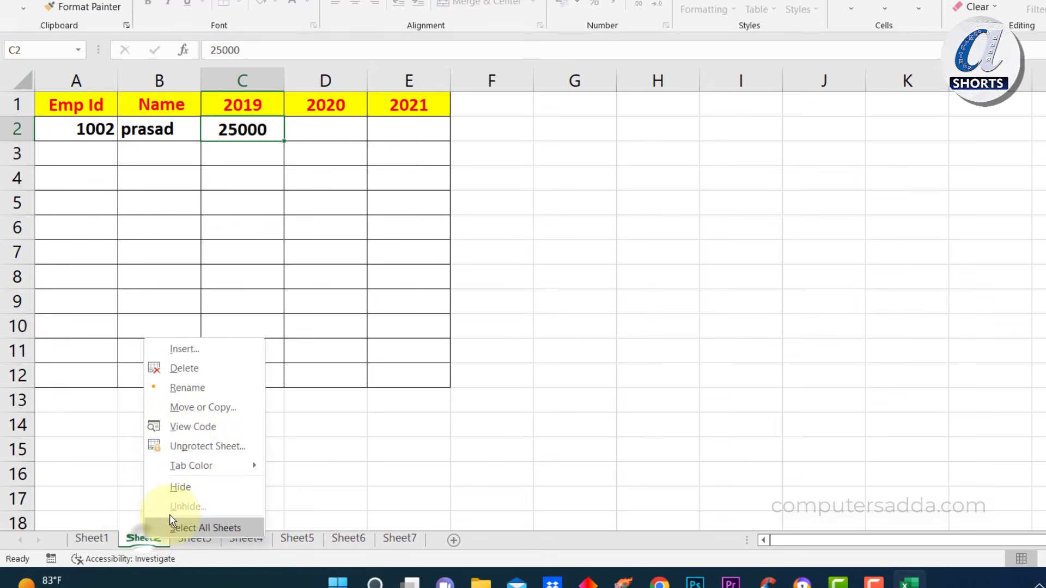
{"action": "left_click", "coordinate": [184, 427]}
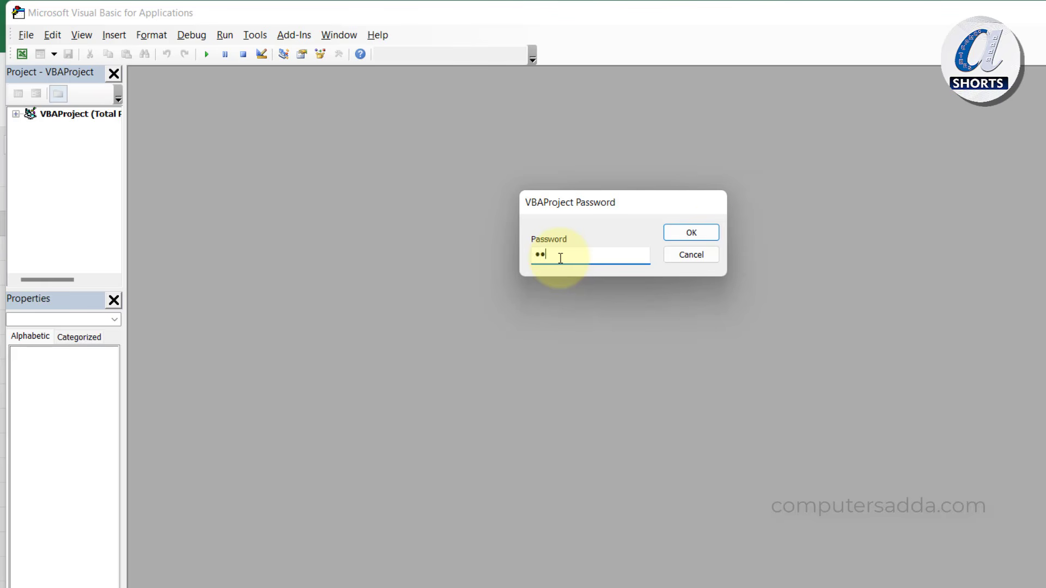
{"action": "left_click", "coordinate": [714, 235]}
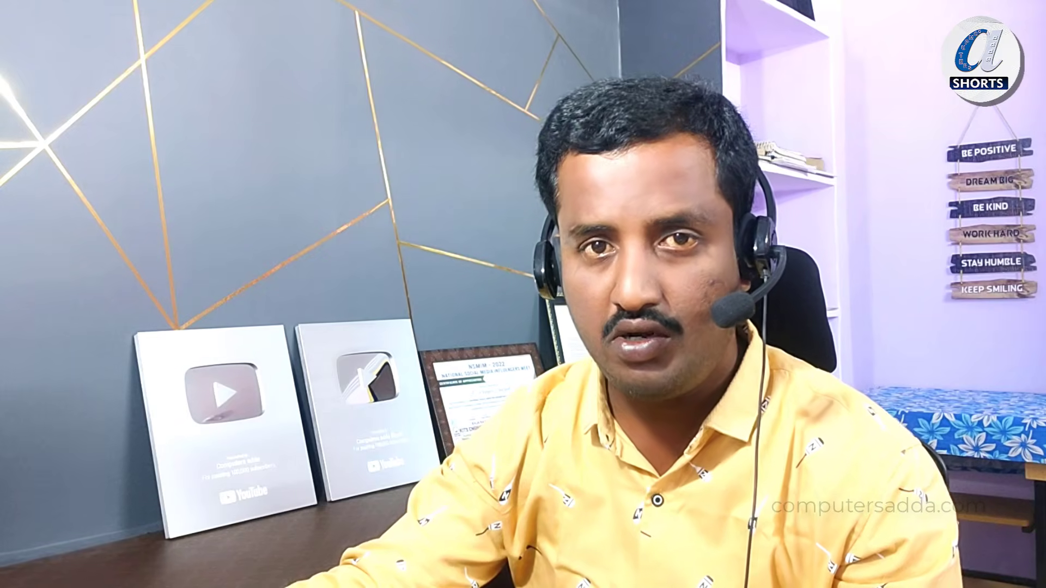
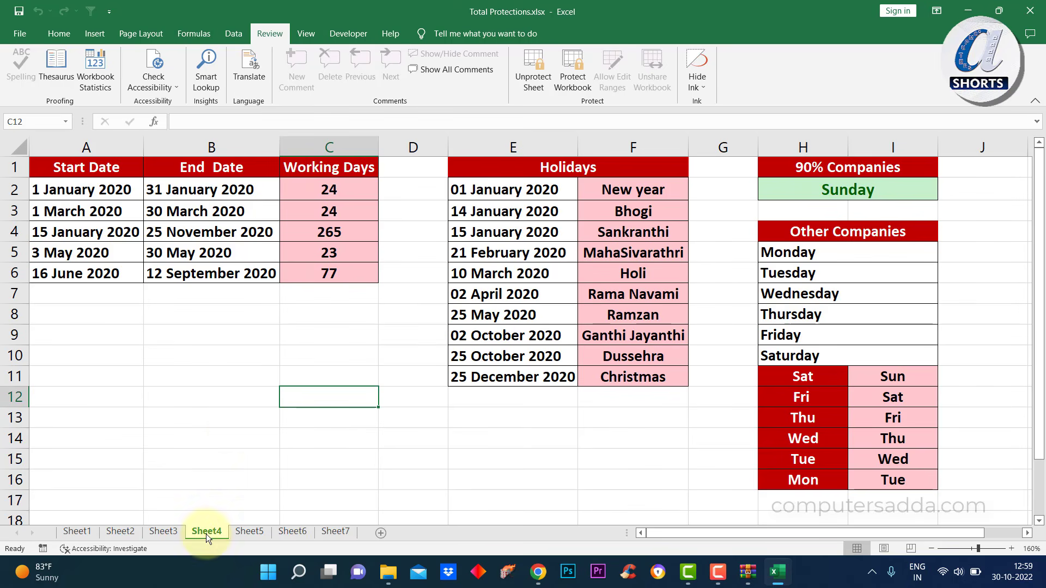
Check that the sheet is protected, then rename Total Protections.xlsx to Total Protections.zip, accepting the warning
{"action": "left_click", "coordinate": [210, 343]}
{"action": "double_click", "coordinate": [357, 384]}
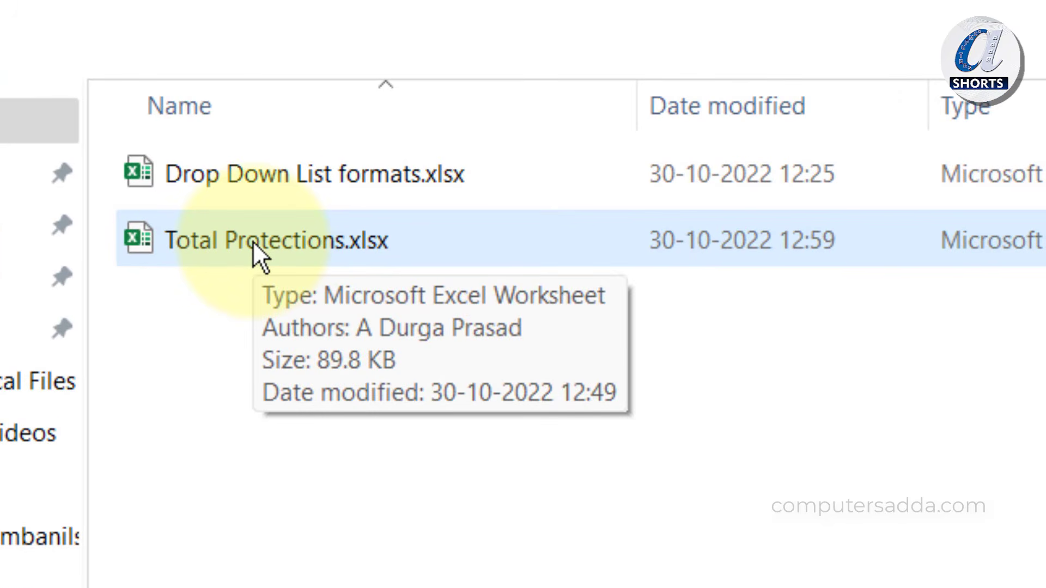
{"action": "right_click", "coordinate": [275, 240]}
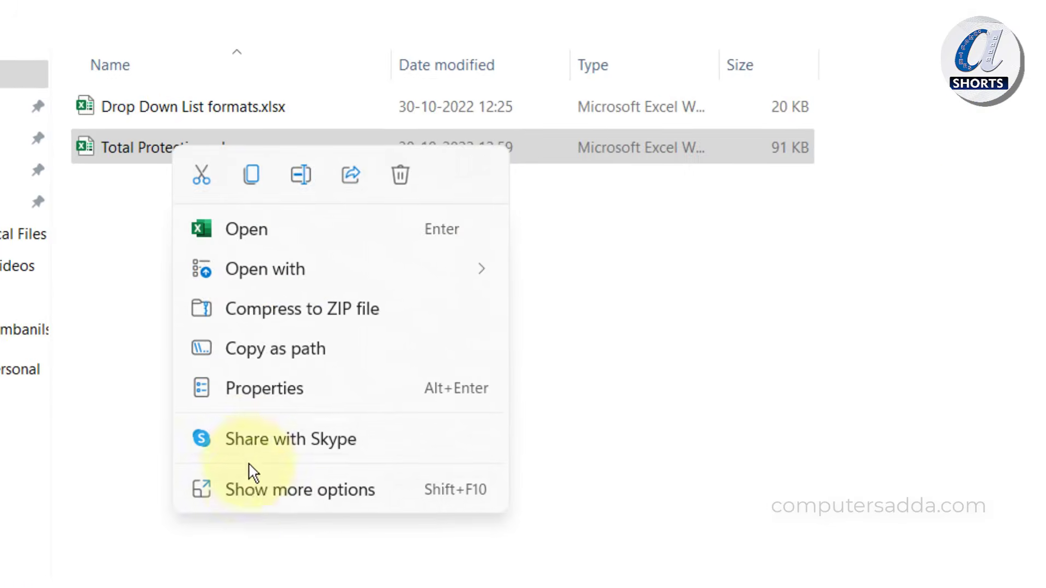
{"action": "left_click", "coordinate": [249, 485]}
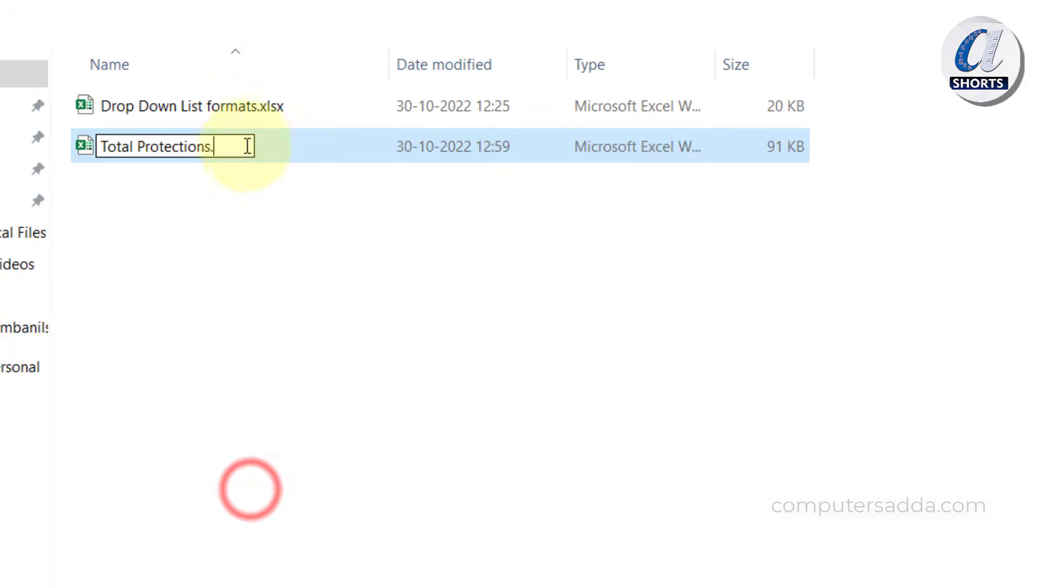
{"action": "type", "text": "zi"}
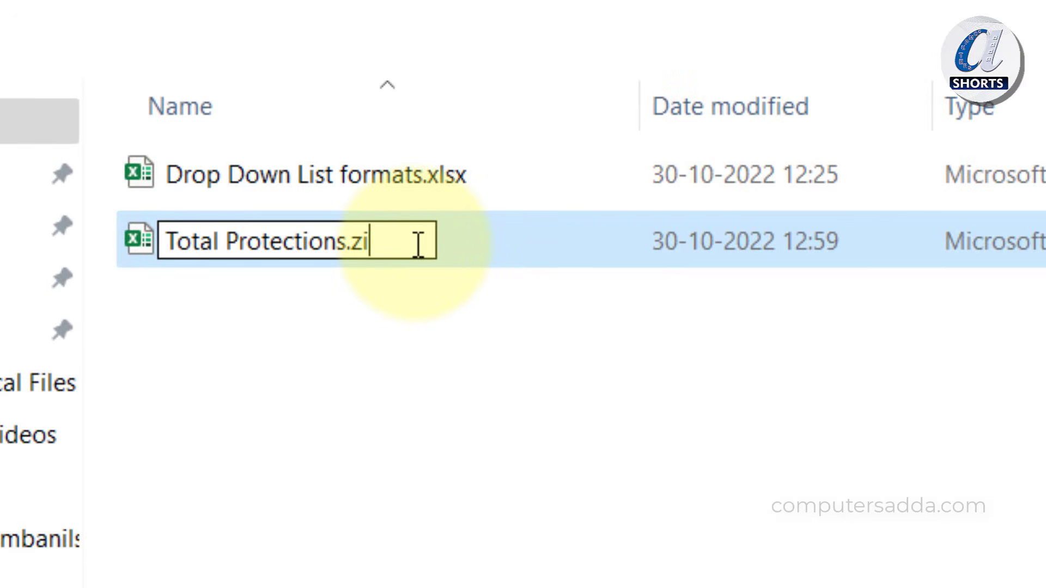
{"action": "type", "text": "p"}
{"action": "key", "text": "Return"}
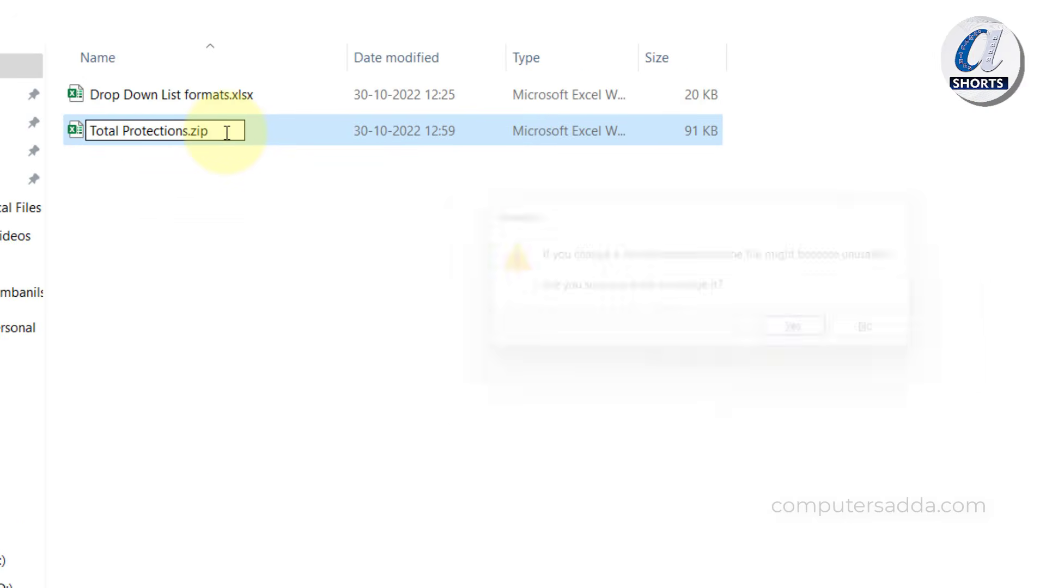
{"action": "left_click", "coordinate": [813, 338]}
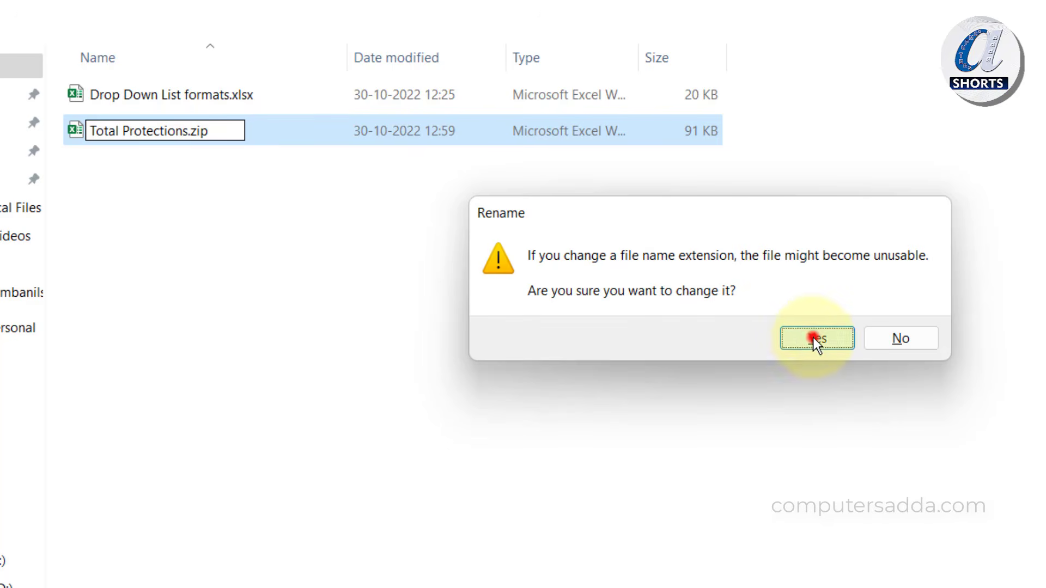
{"action": "left_click", "coordinate": [132, 131]}
Extract sheet4.xml from the archive's xl\worksheets folder into the prasad folder beside the zip
{"action": "double_click", "coordinate": [133, 131]}
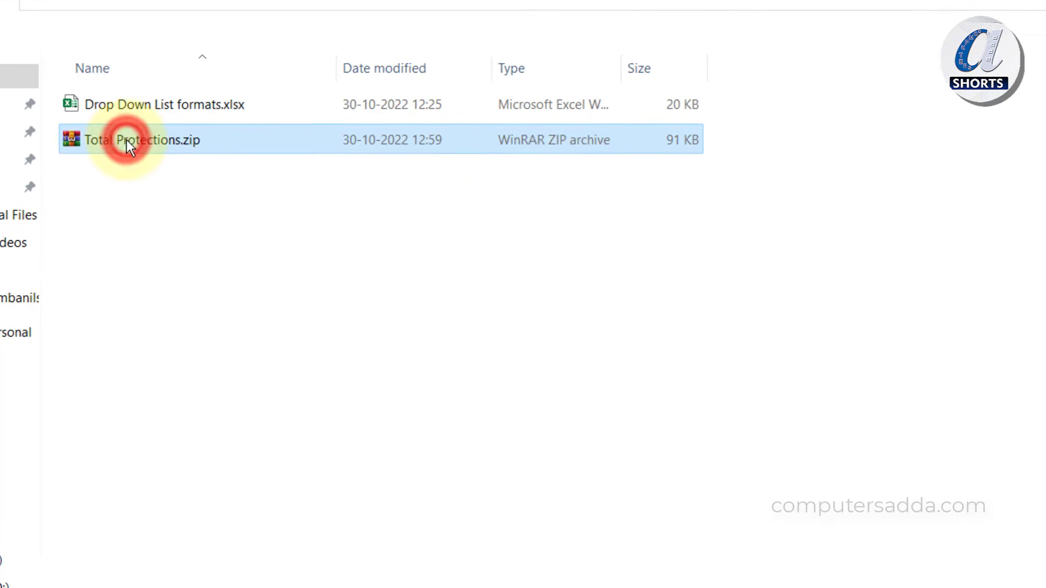
{"action": "left_click", "coordinate": [265, 328]}
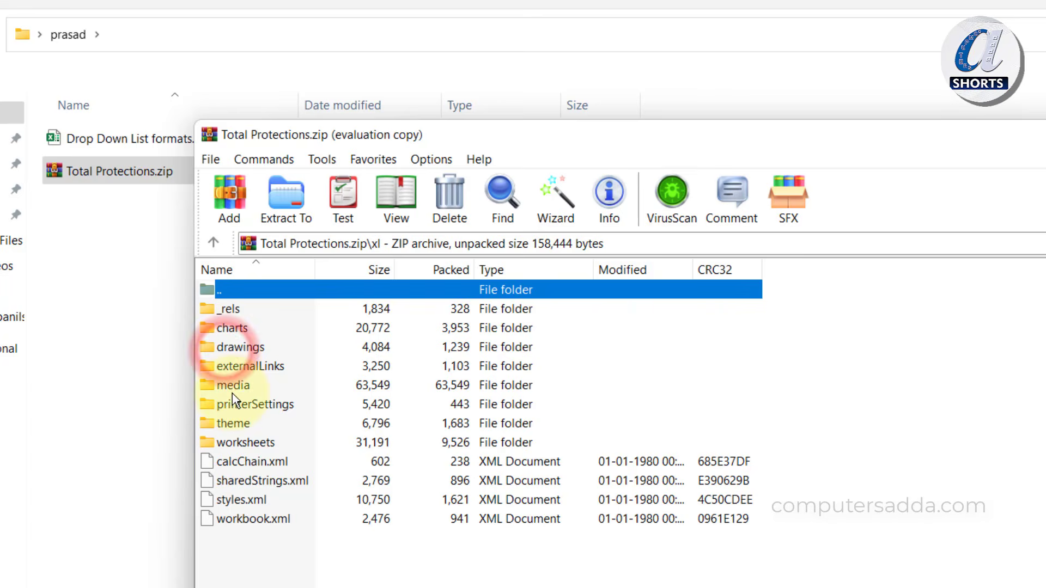
{"action": "double_click", "coordinate": [243, 442]}
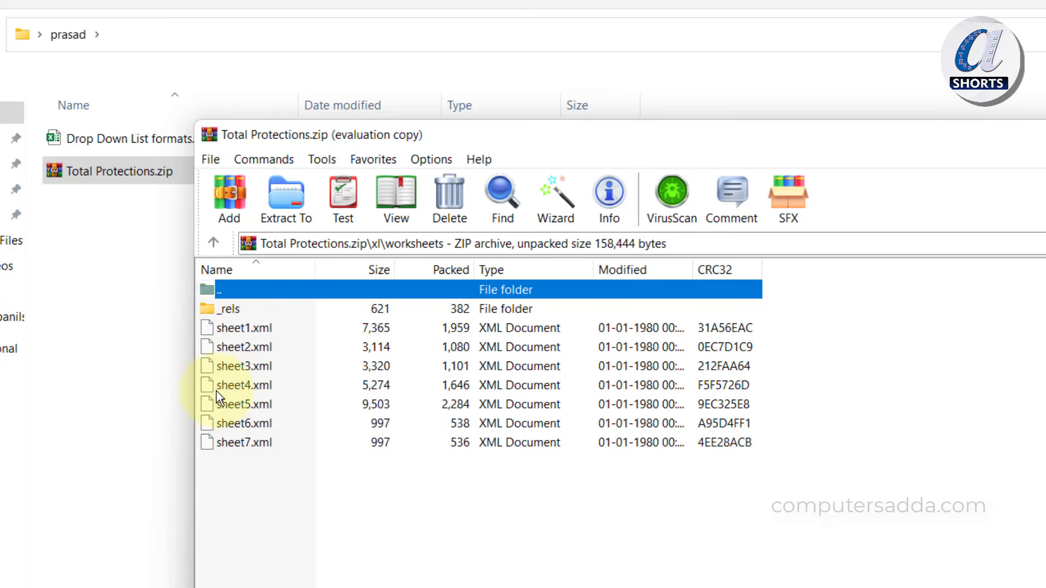
{"action": "left_click", "coordinate": [246, 388]}
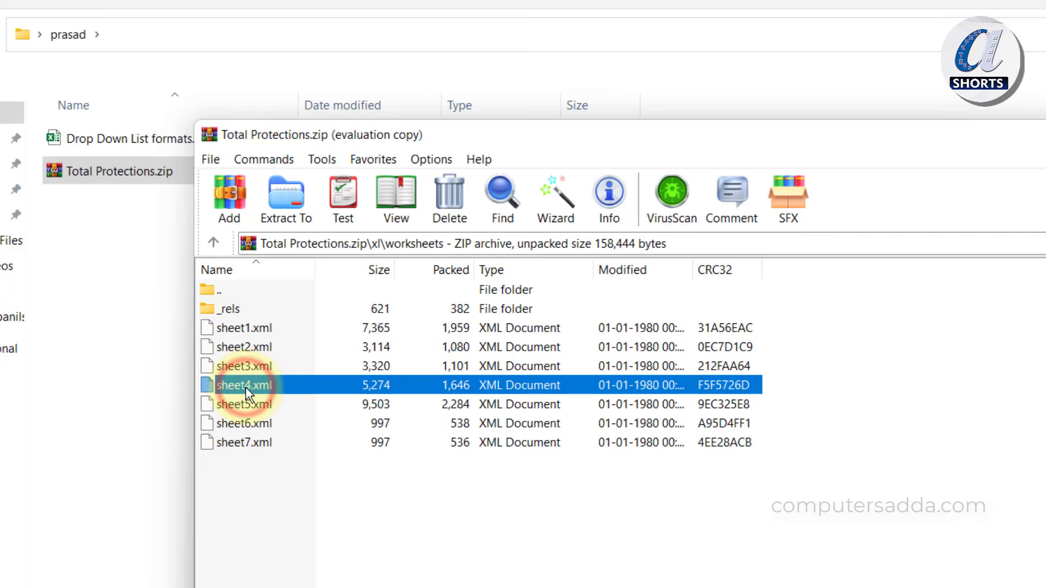
{"action": "left_click", "coordinate": [112, 358]}
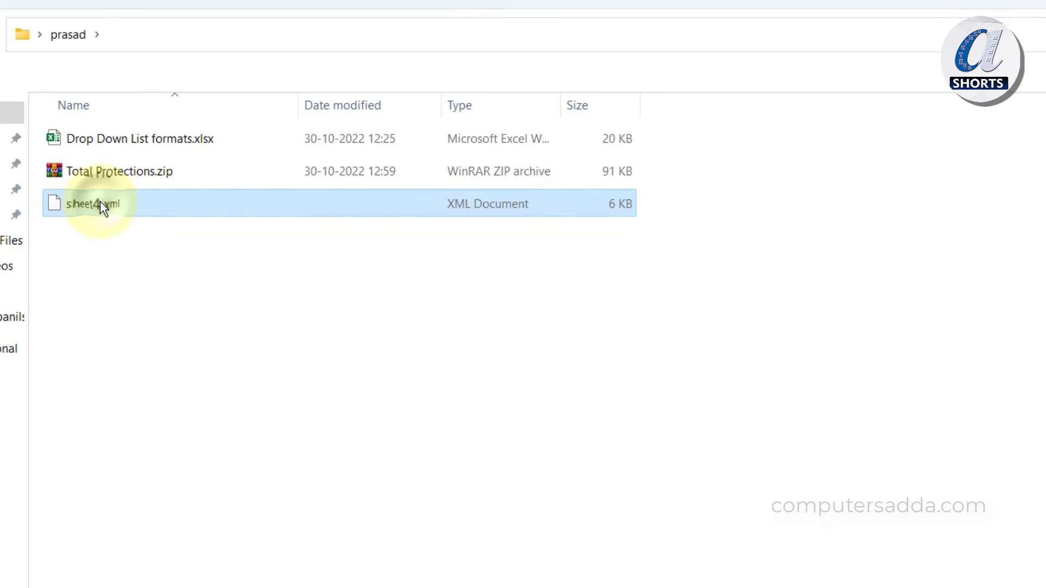
{"action": "right_click", "coordinate": [101, 204]}
Open the extracted sheet4.xml with Notepad to view its raw XML
{"action": "mouse_move", "coordinate": [233, 313]}
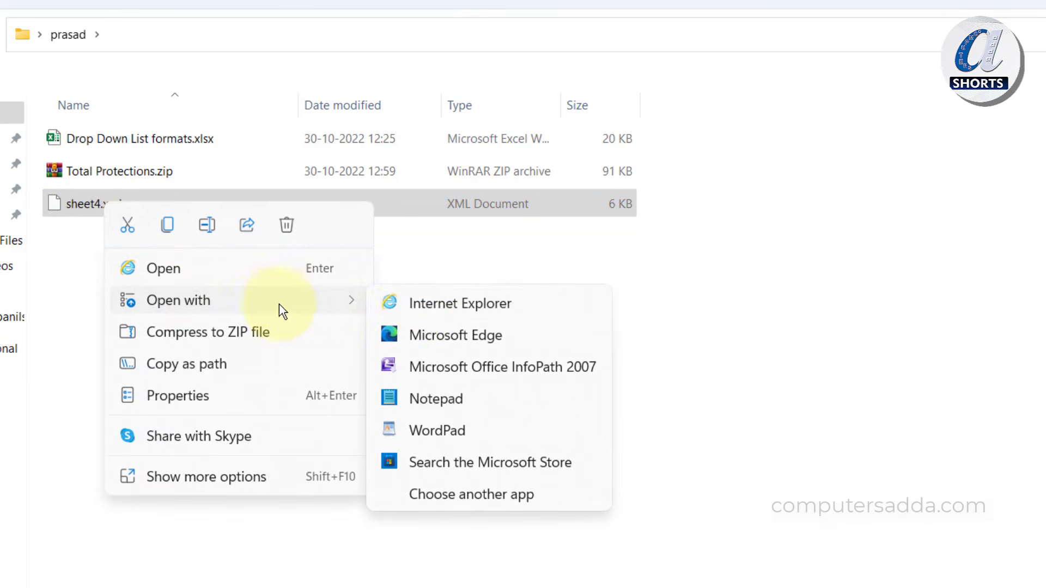
{"action": "left_click", "coordinate": [431, 401]}
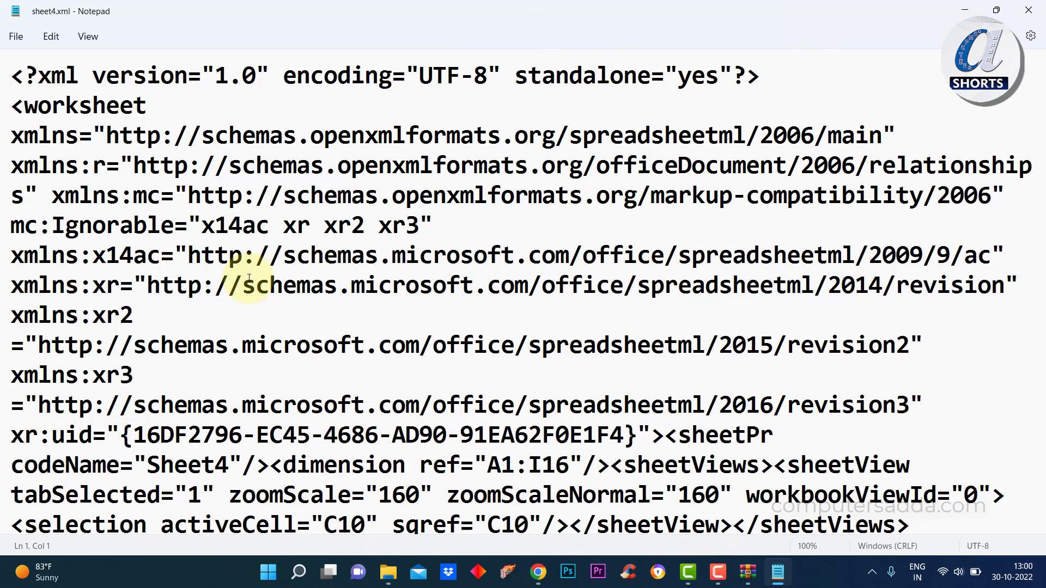
Search the XML for 'prote' and begin selecting the <sheetProtection> tag
{"action": "key", "text": "ctrl+f"}
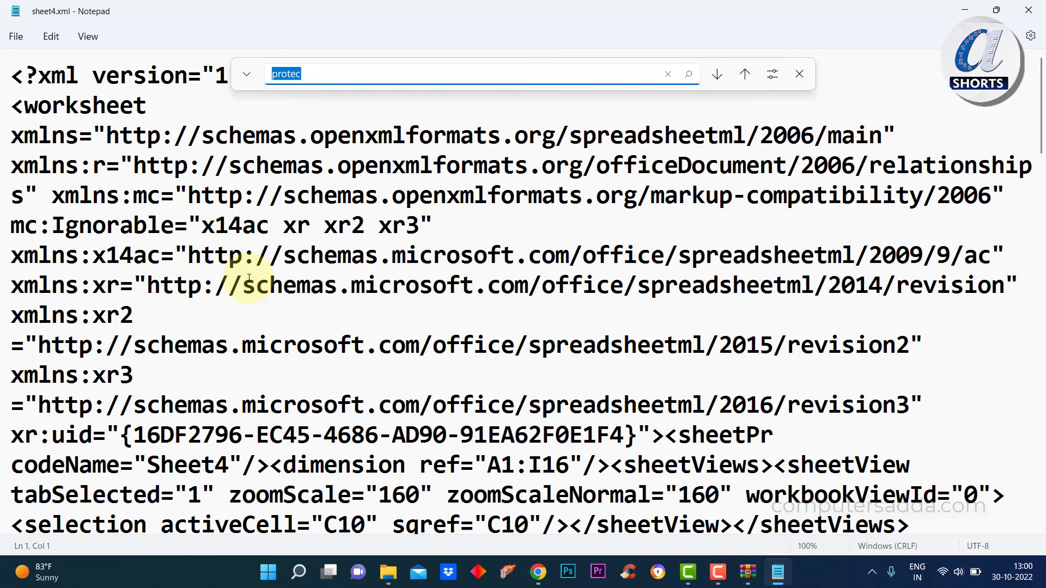
{"action": "key", "text": "BackSpace"}
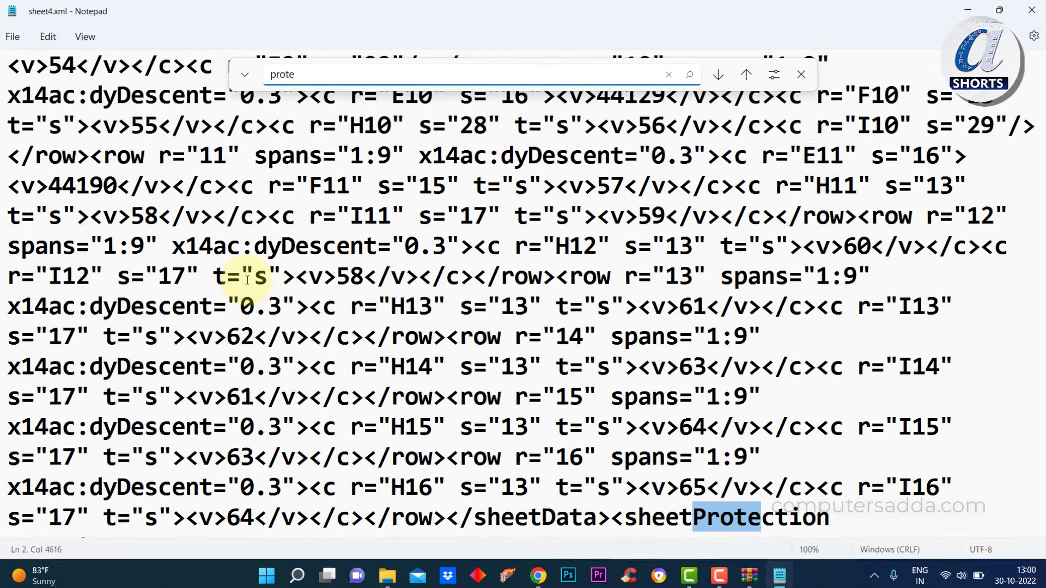
{"action": "scroll", "coordinate": [283, 279], "scroll_direction": "down", "scroll_amount": 2}
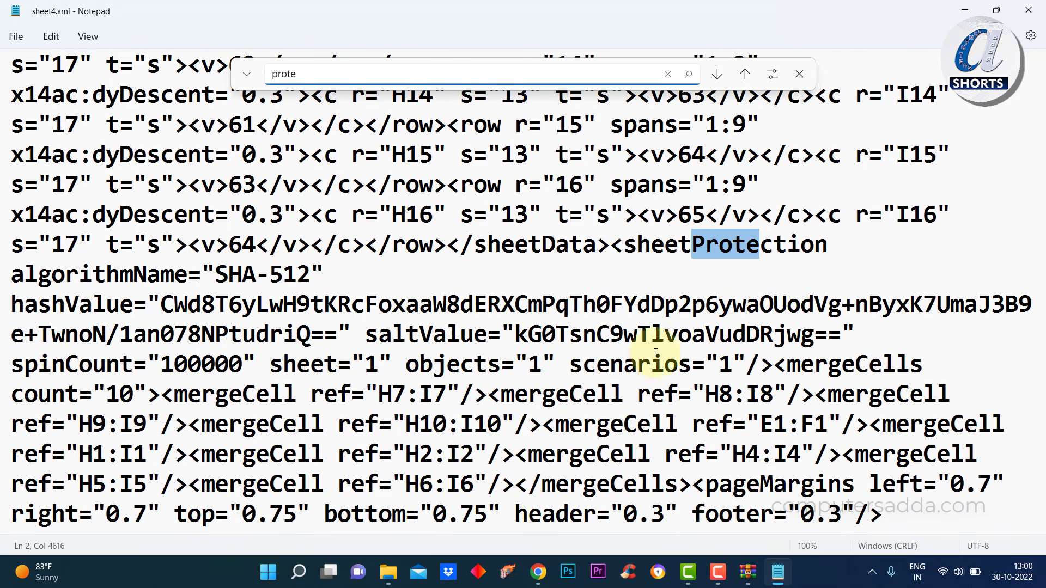
{"action": "left_click", "coordinate": [611, 244]}
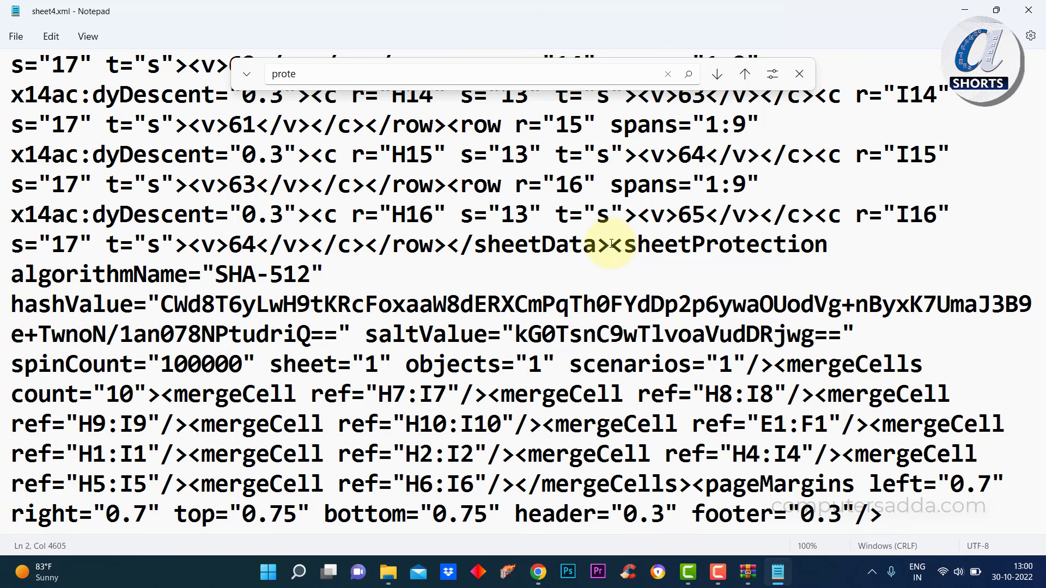
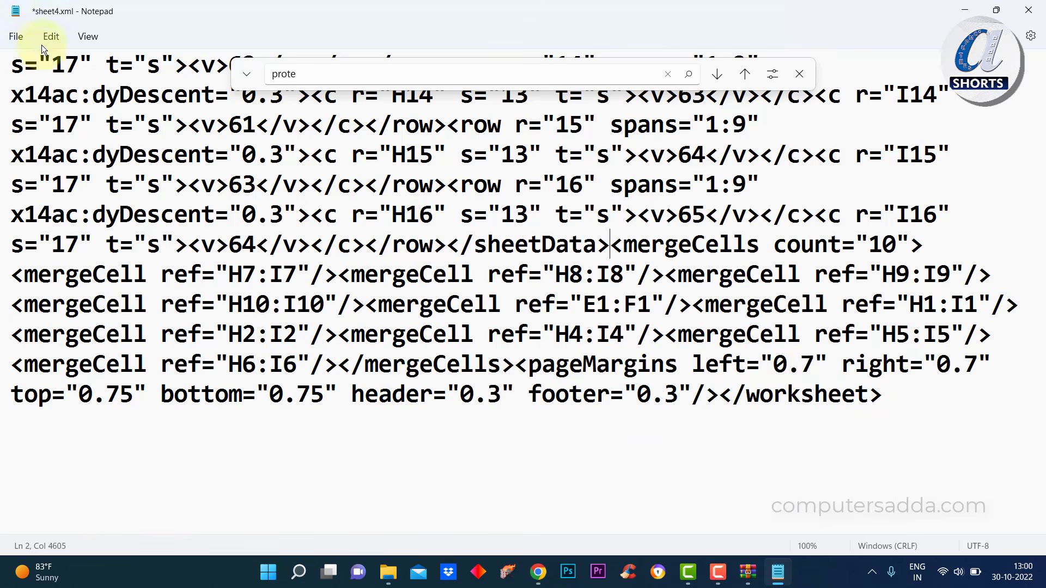
Save sheet4.xml without the sheetProtection tag, close Notepad, and return to the archive
{"action": "left_click", "coordinate": [20, 39]}
{"action": "left_click", "coordinate": [25, 123]}
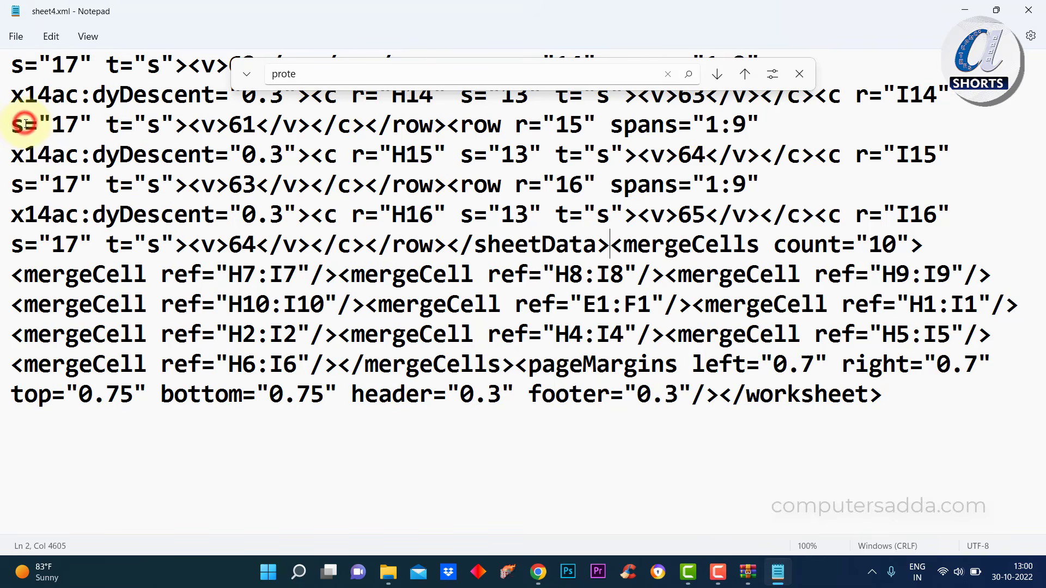
{"action": "left_click", "coordinate": [1029, 10]}
{"action": "key", "text": "alt+Tab"}
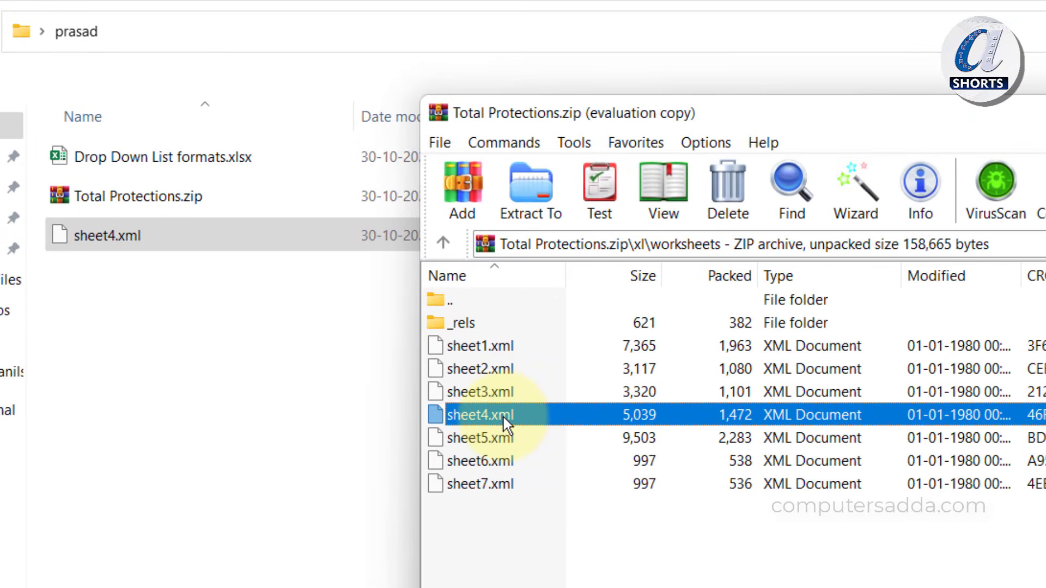
Swap the original sheet4.xml in the worksheets folder for the edited copy, then close WinRAR
{"action": "key", "text": "Delete"}
{"action": "left_click", "coordinate": [828, 490]}
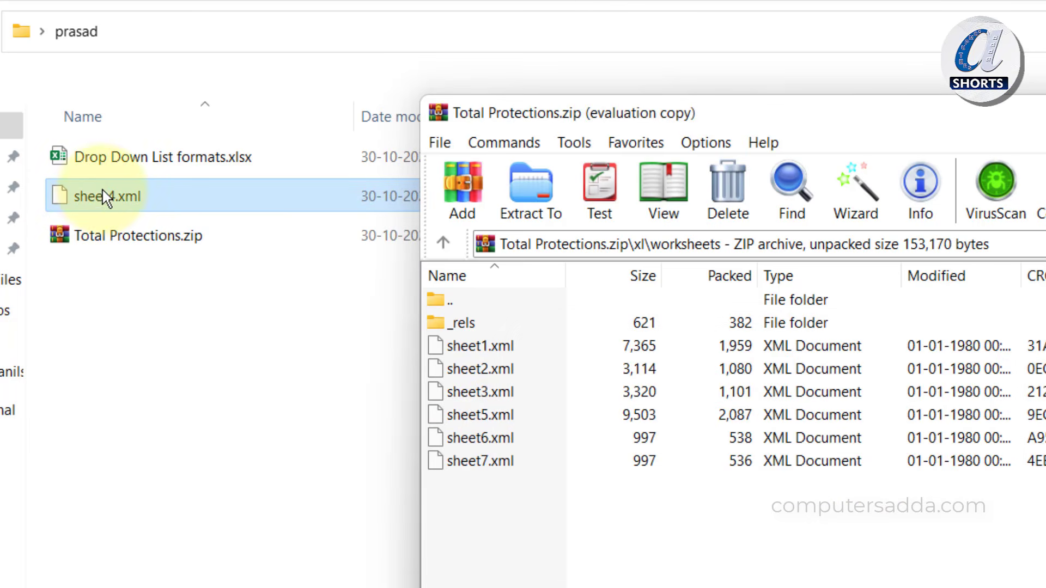
{"action": "left_click_drag", "start_coordinate": [100, 200], "coordinate": [703, 578]}
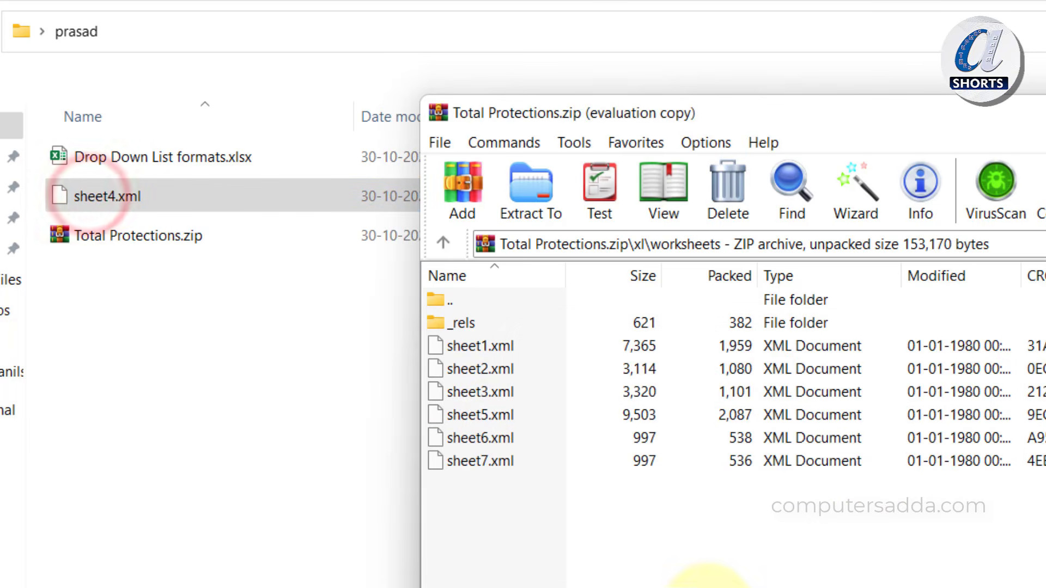
{"action": "left_click", "coordinate": [857, 508]}
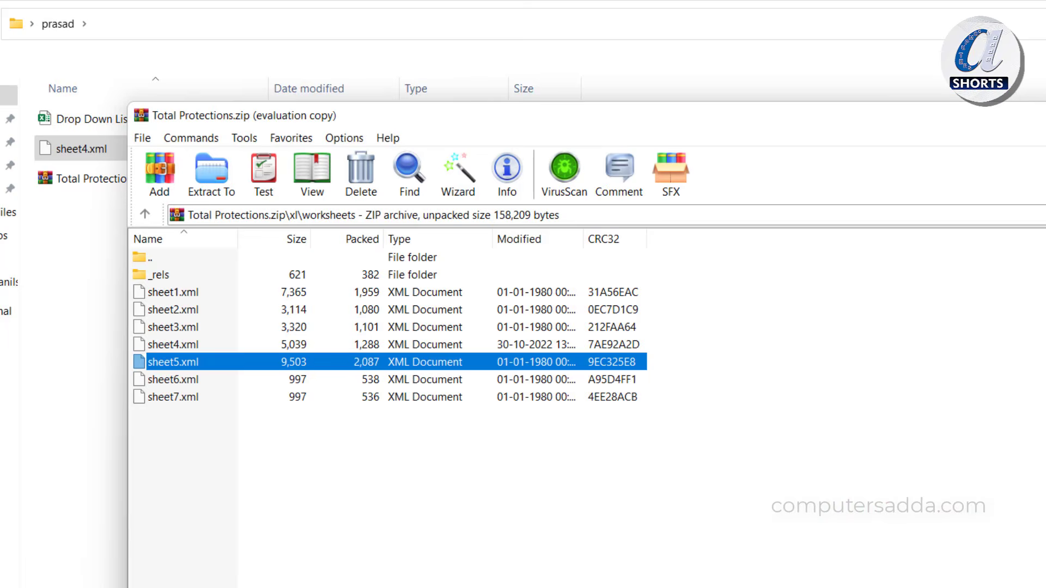
{"action": "key", "text": "alt+F4"}
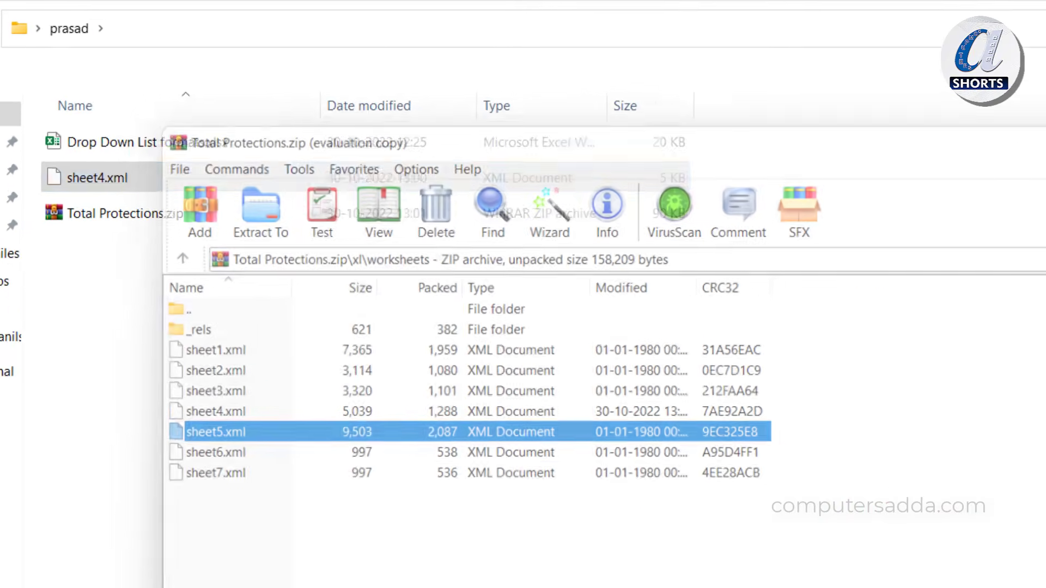
{"action": "double_click", "coordinate": [112, 180]}
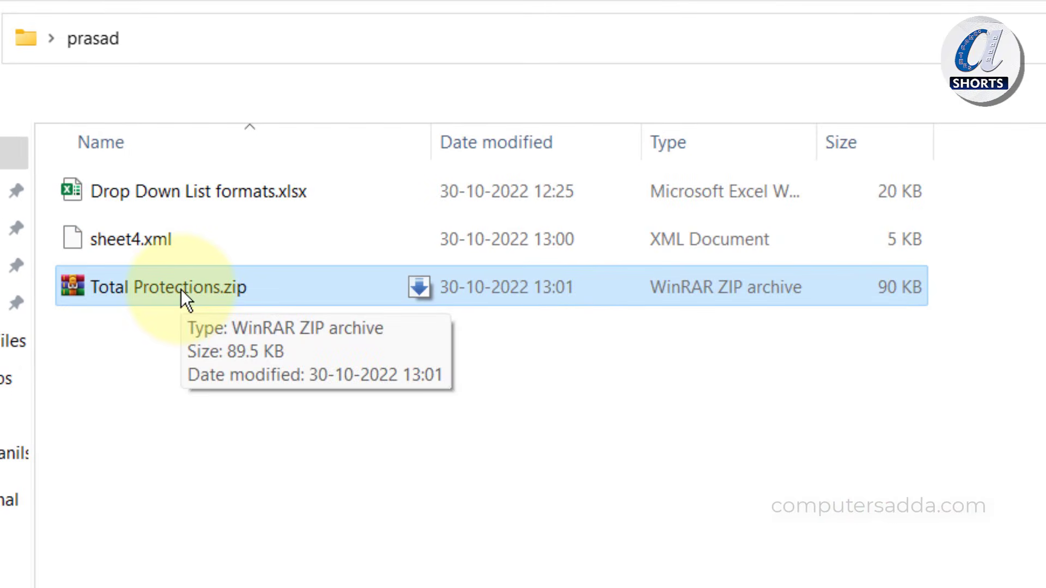
Rename Total Protections.zip to Total Protections.xlsx, accept the extension change, and open it in Excel
{"action": "right_click", "coordinate": [181, 289]}
{"action": "left_click", "coordinate": [337, 324]}
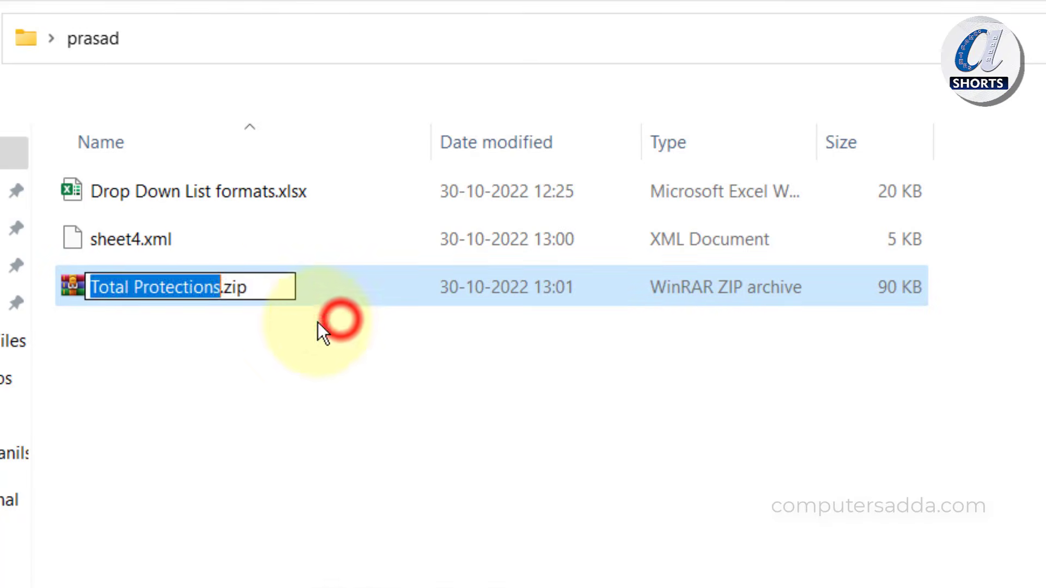
{"action": "key", "text": "End"}
{"action": "key", "text": "BackSpace"}
{"action": "key", "text": "BackSpace"}
{"action": "key", "text": "BackSpace"}
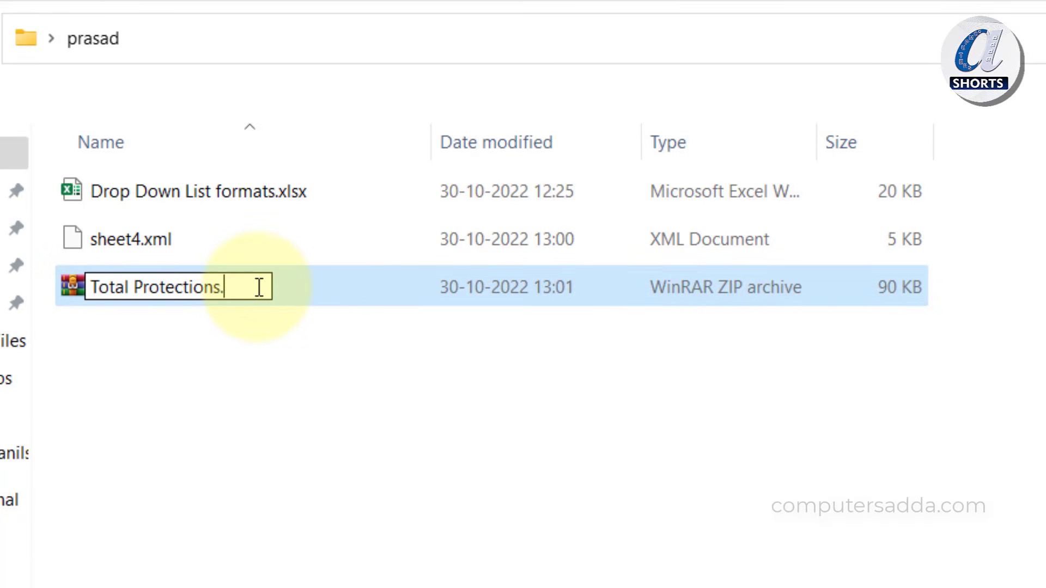
{"action": "type", "text": "xlsx"}
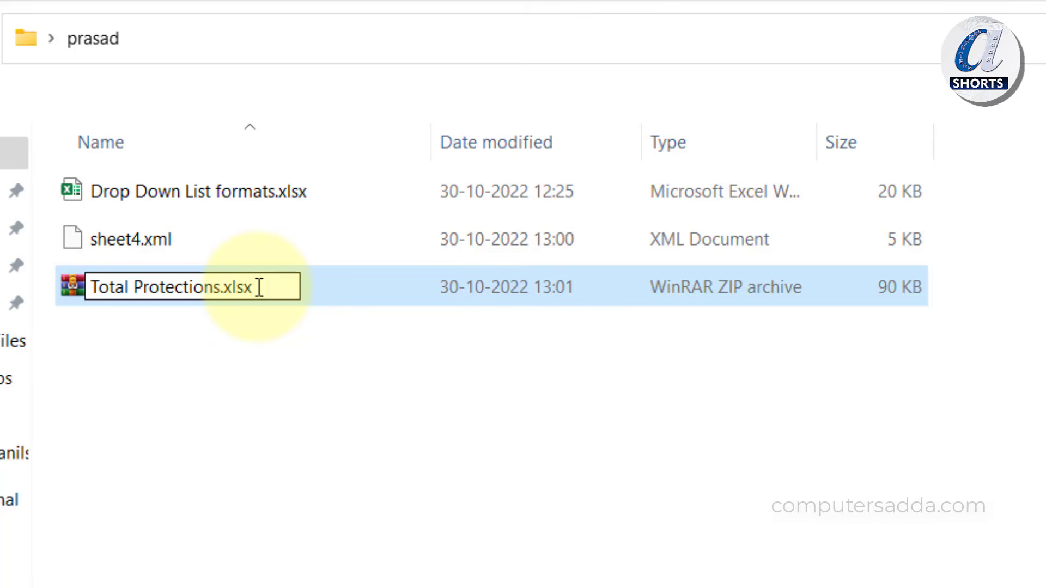
{"action": "key", "text": "Return"}
{"action": "left_click", "coordinate": [1019, 520]}
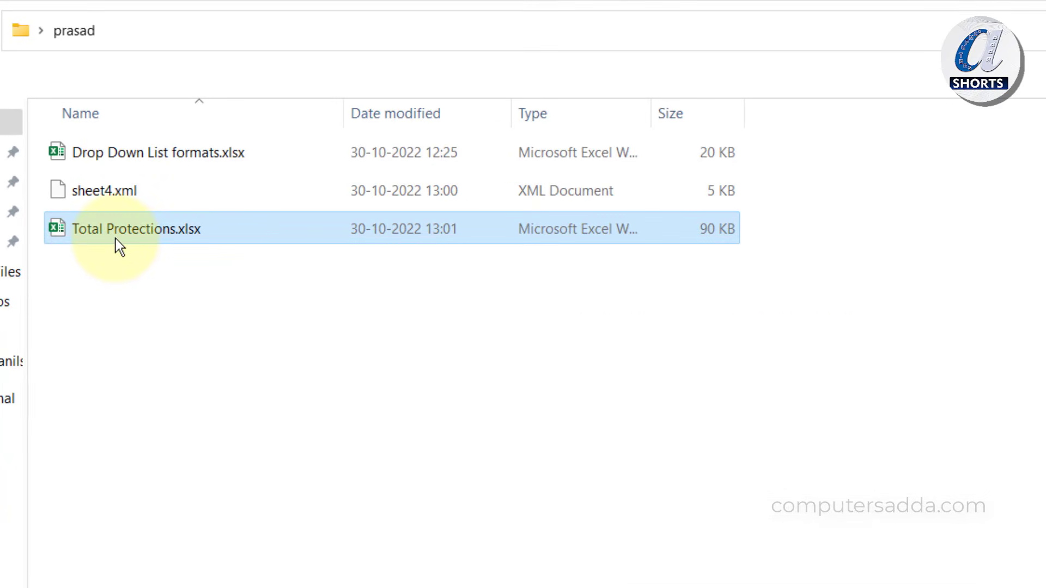
{"action": "double_click", "coordinate": [114, 222]}
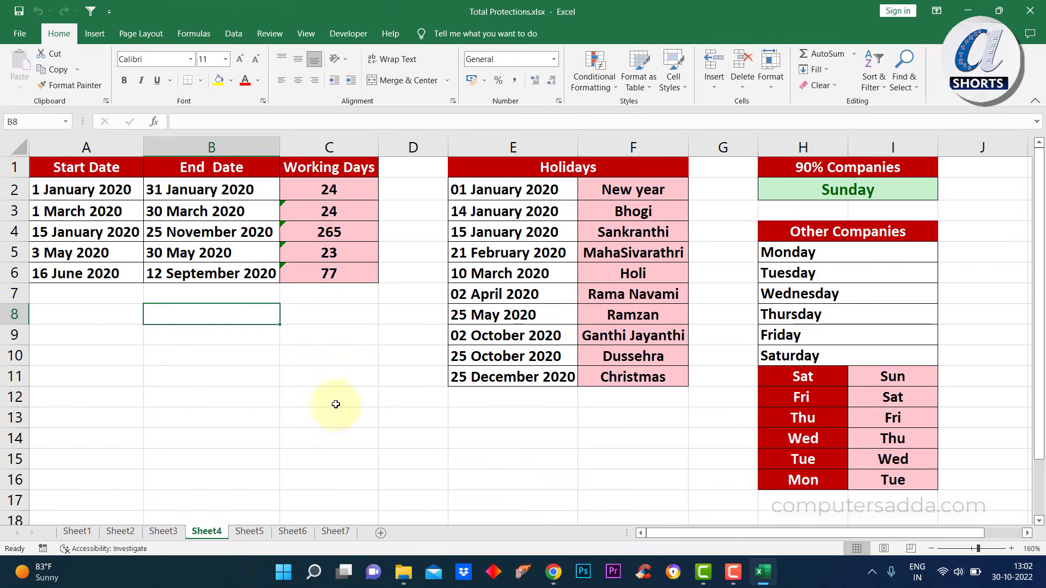
Edit Sheet4 cells such as C11 to confirm they're unlocked, then bring up Review > Protect Sheet
{"action": "double_click", "coordinate": [304, 313]}
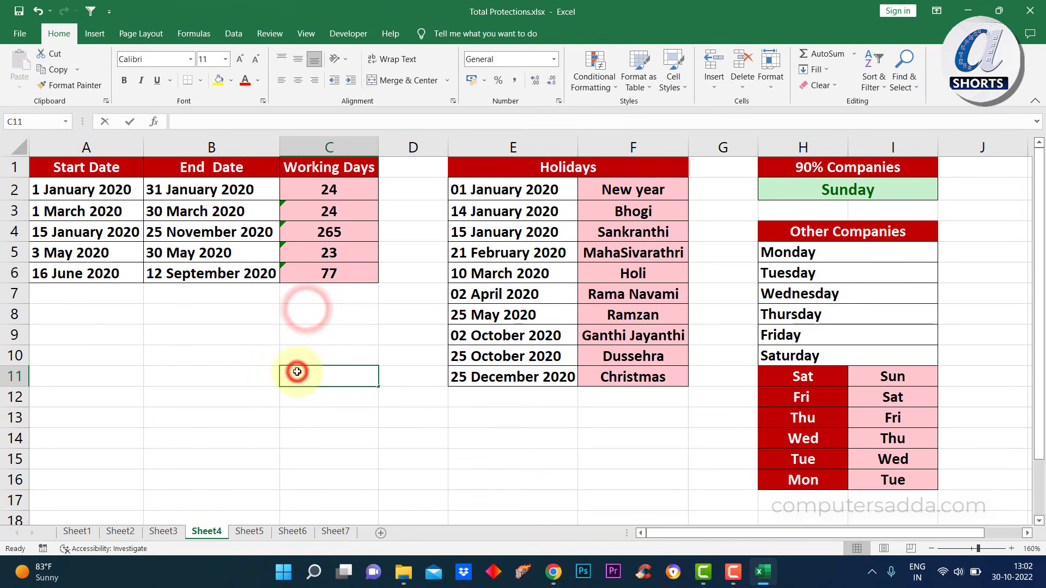
{"action": "double_click", "coordinate": [296, 372]}
{"action": "left_click", "coordinate": [325, 301]}
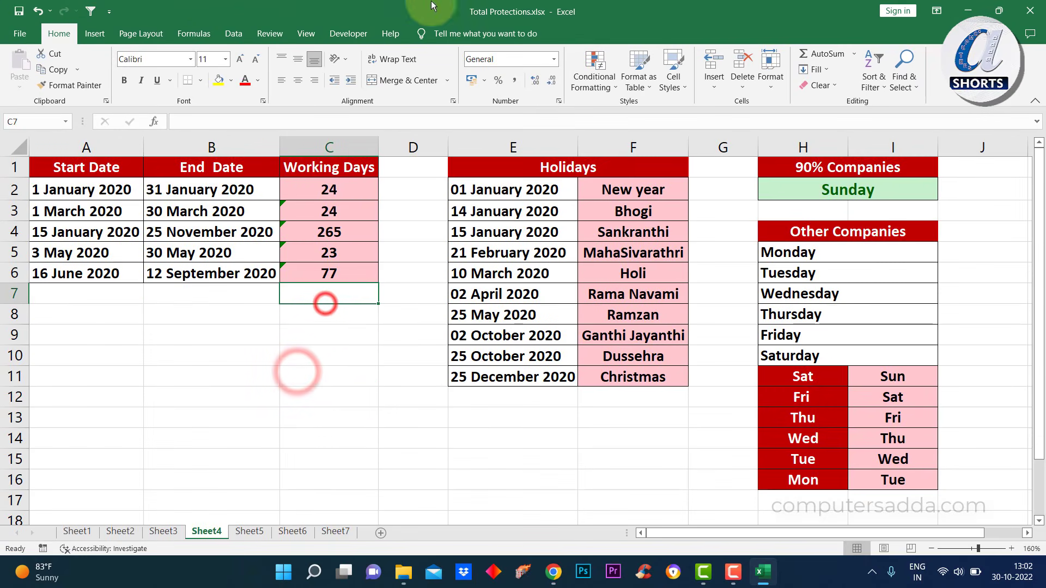
{"action": "left_click", "coordinate": [275, 32]}
{"action": "left_click", "coordinate": [530, 69]}
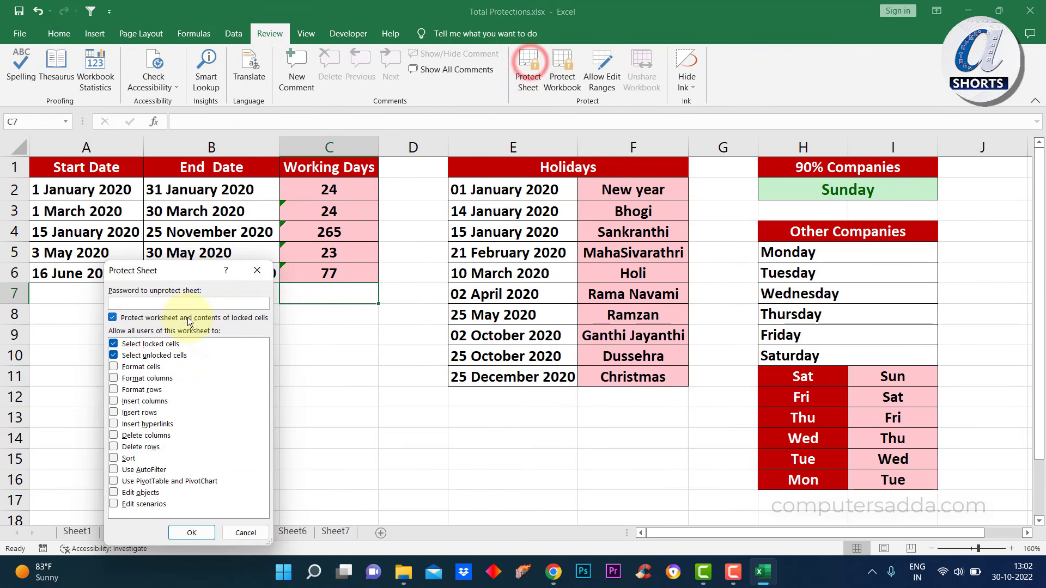